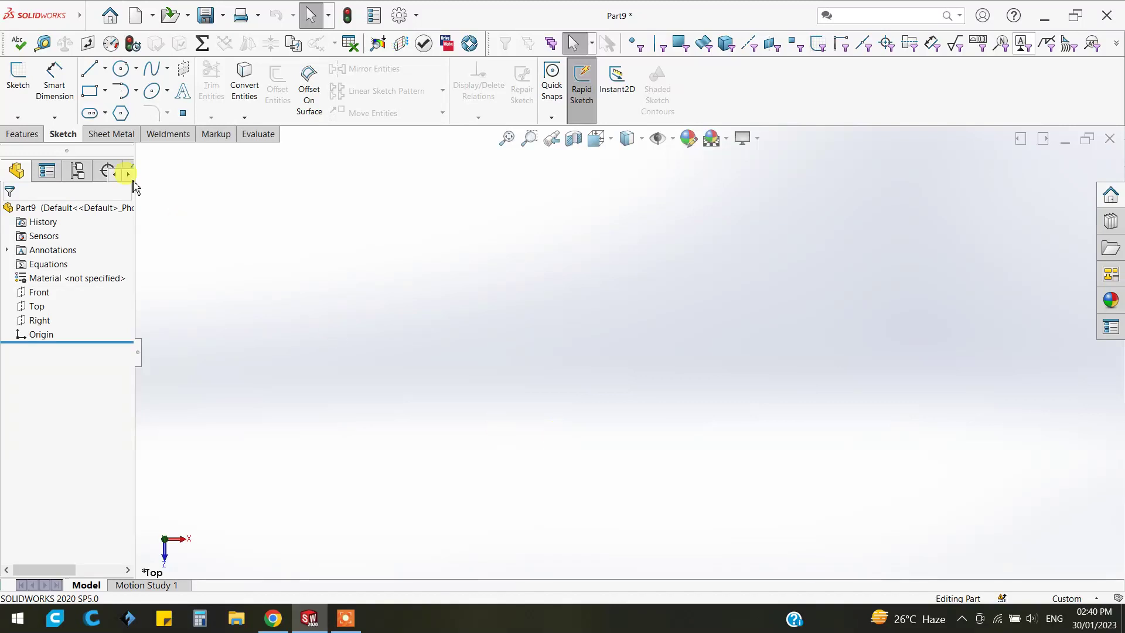
Start a sketch on the Front plane and draw a vertical centerline up from the origin
click(17, 77)
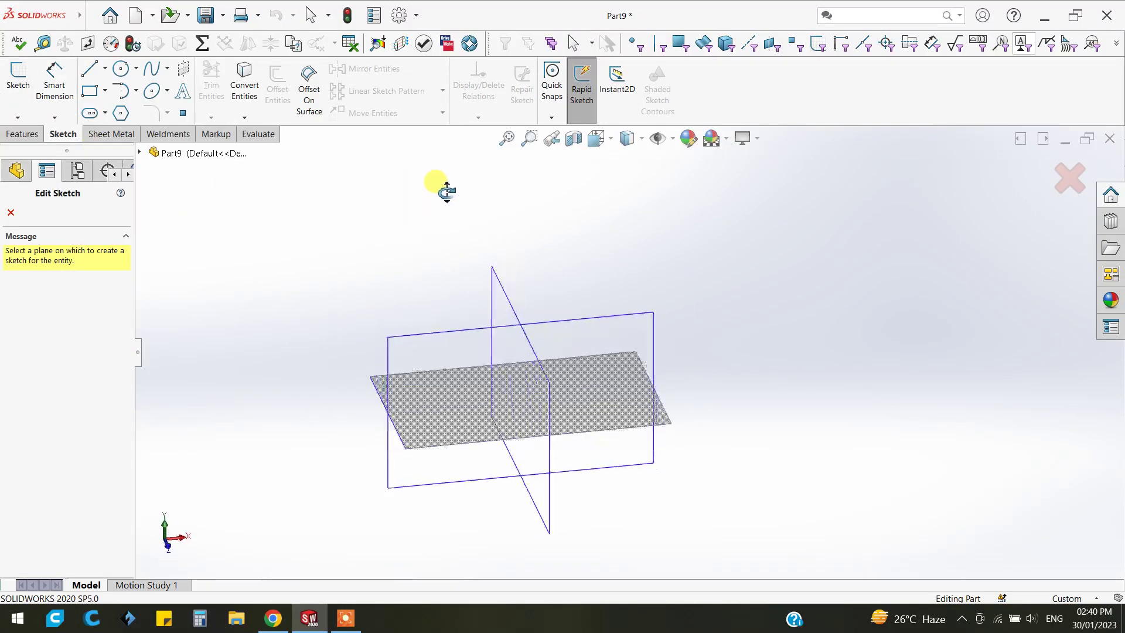
click(427, 365)
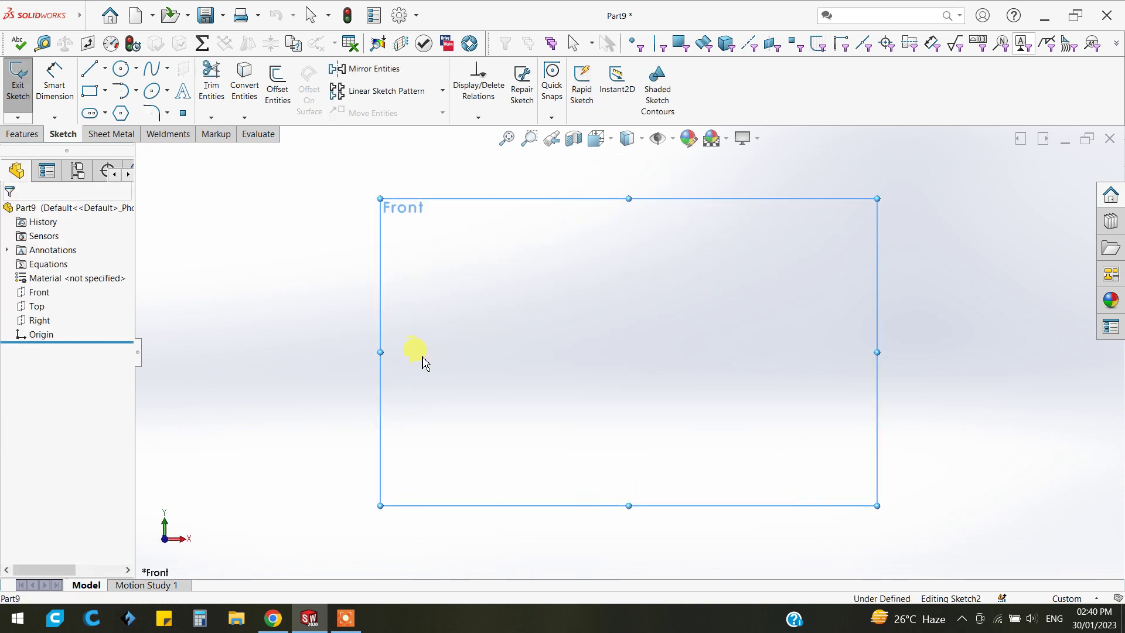
click(106, 69)
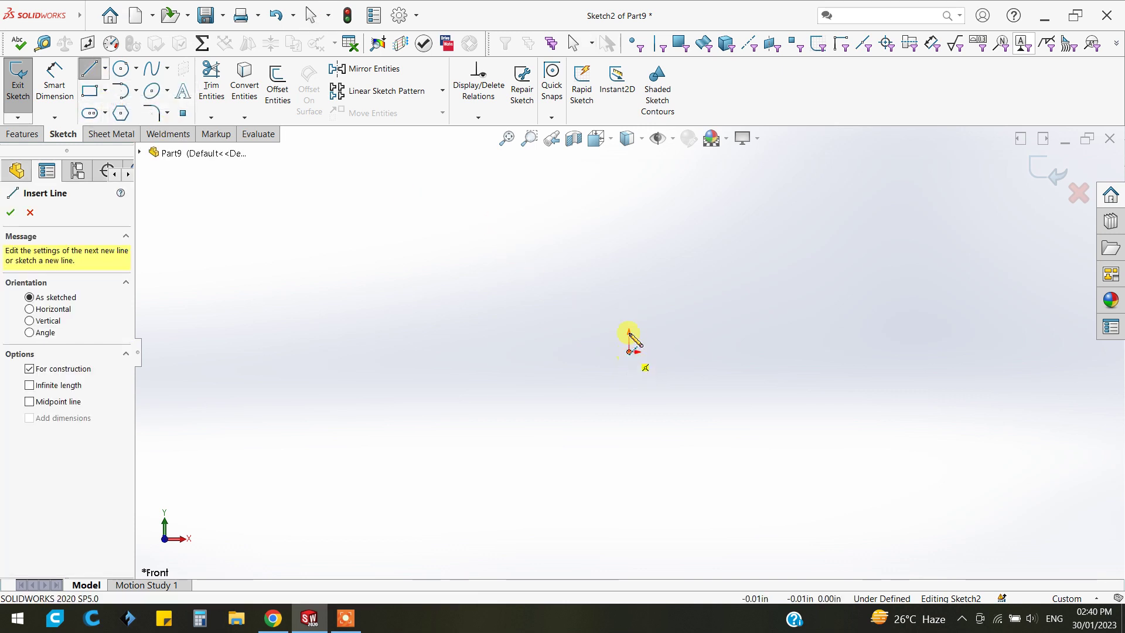
drag(629, 351, 628, 196)
right_click(694, 200)
click(729, 204)
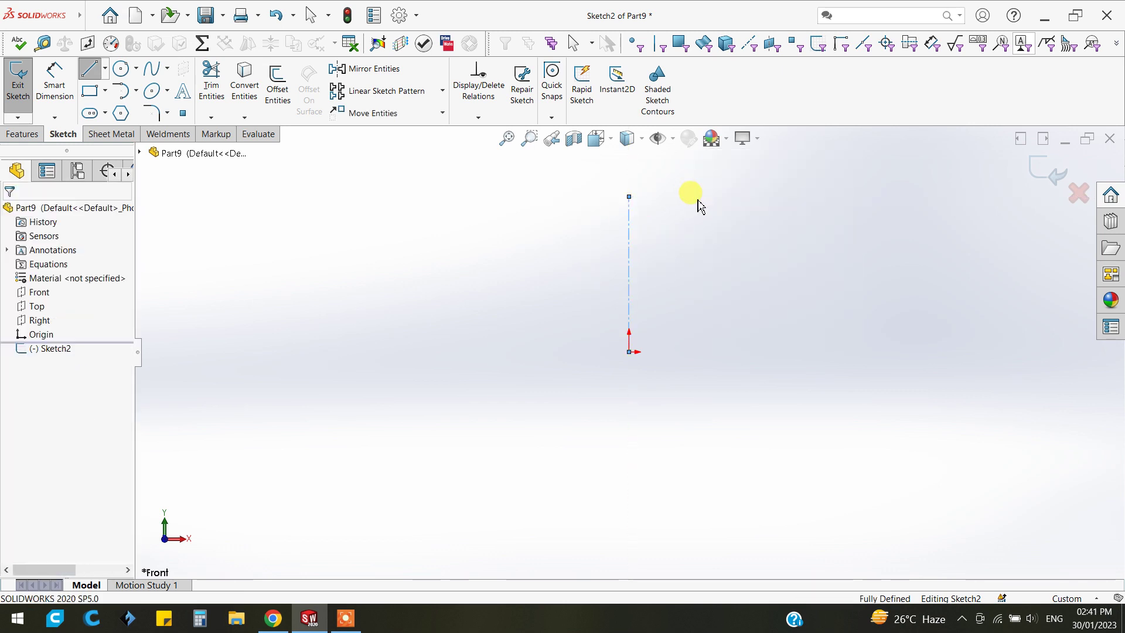
Draw a 3-point arc from the origin to the centerline's top, bulging to the left
click(136, 91)
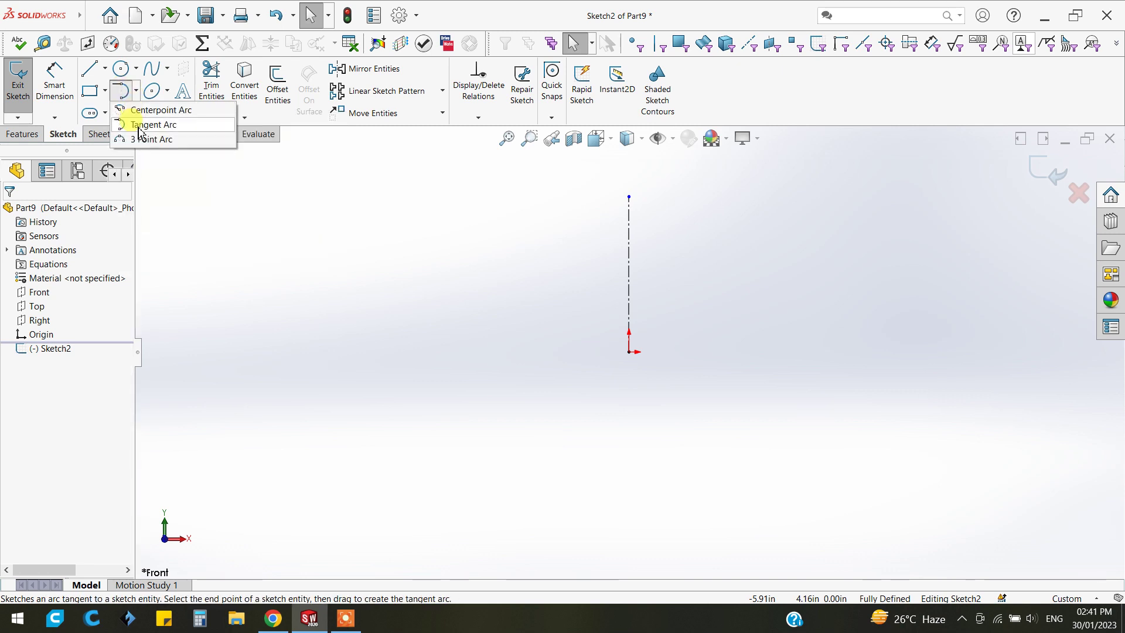
click(141, 139)
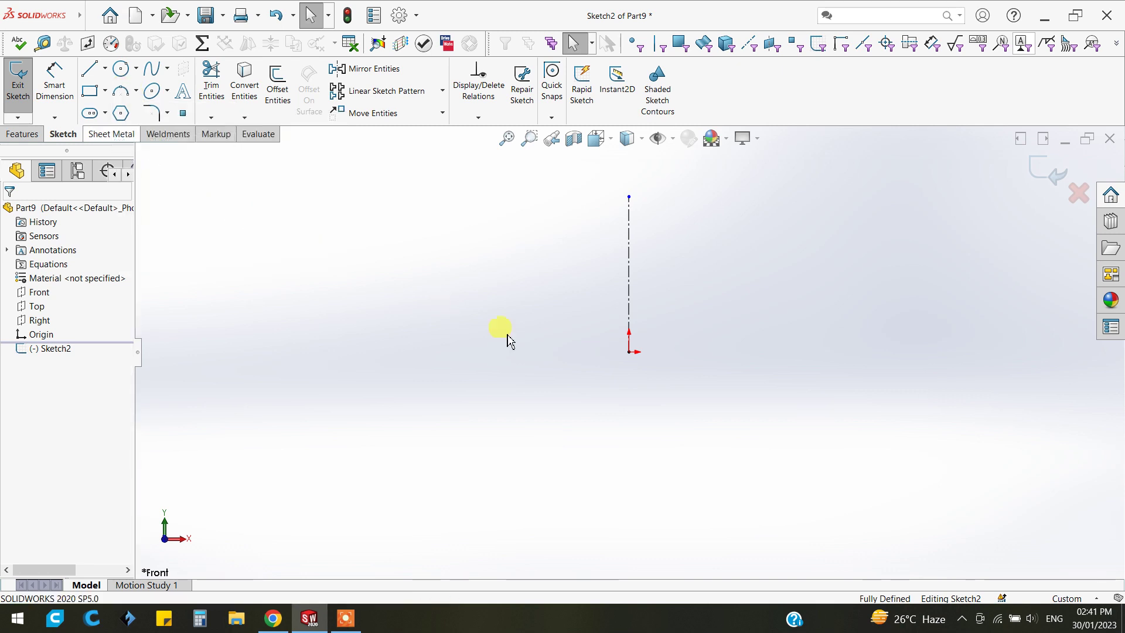
drag(630, 352, 629, 197)
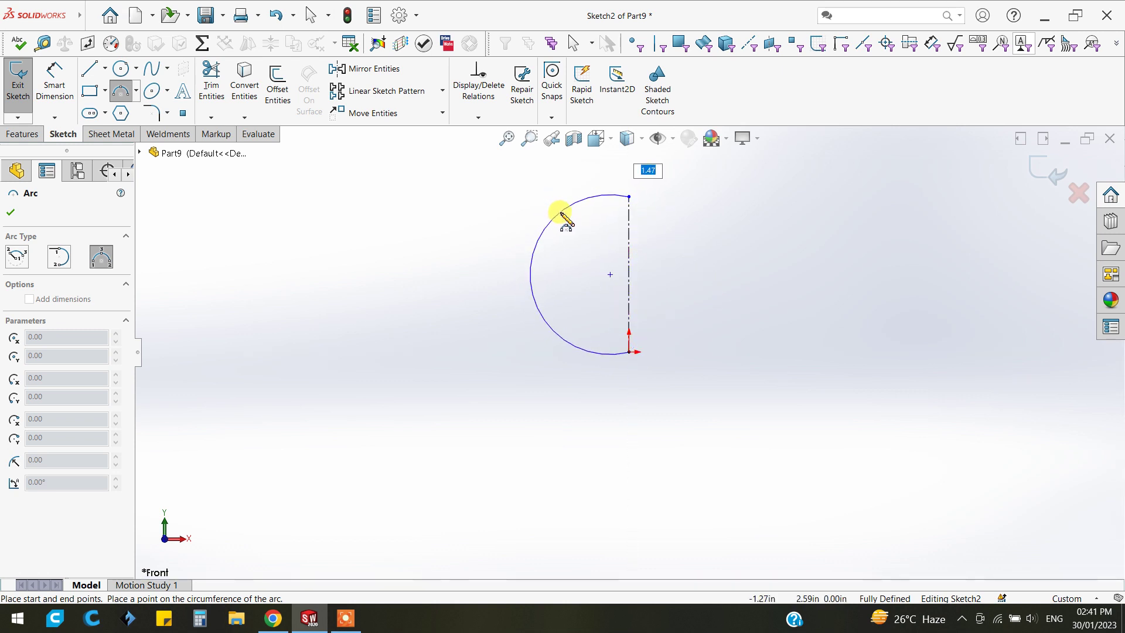
click(566, 220)
key(Escape)
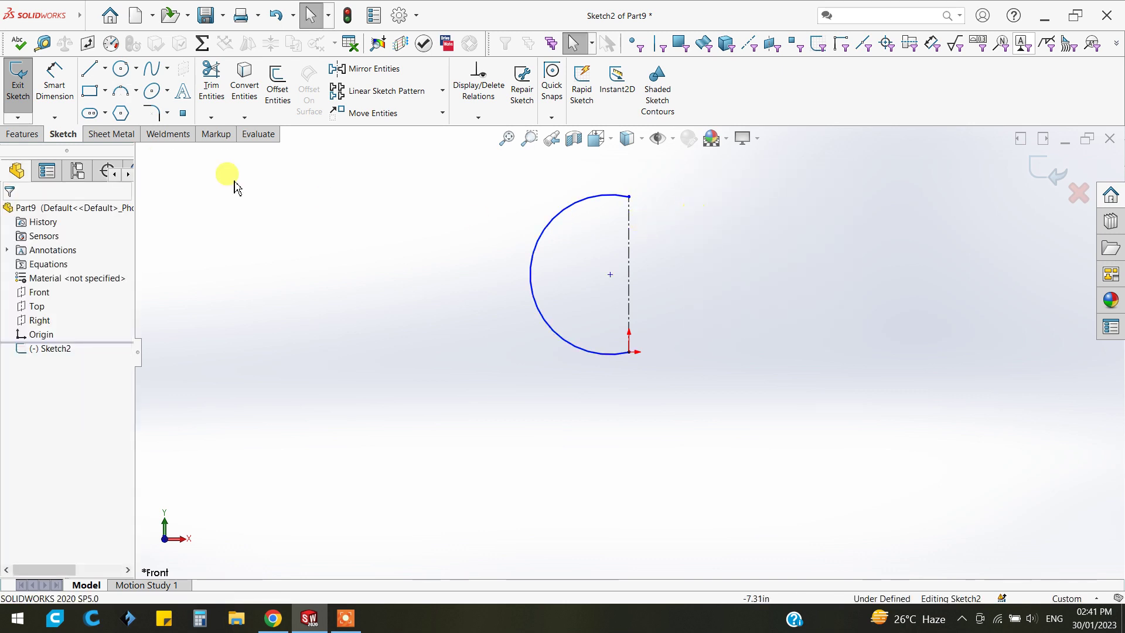
Add a length dimension to the centerline and switch the part units to millimetres (MMGS)
click(55, 82)
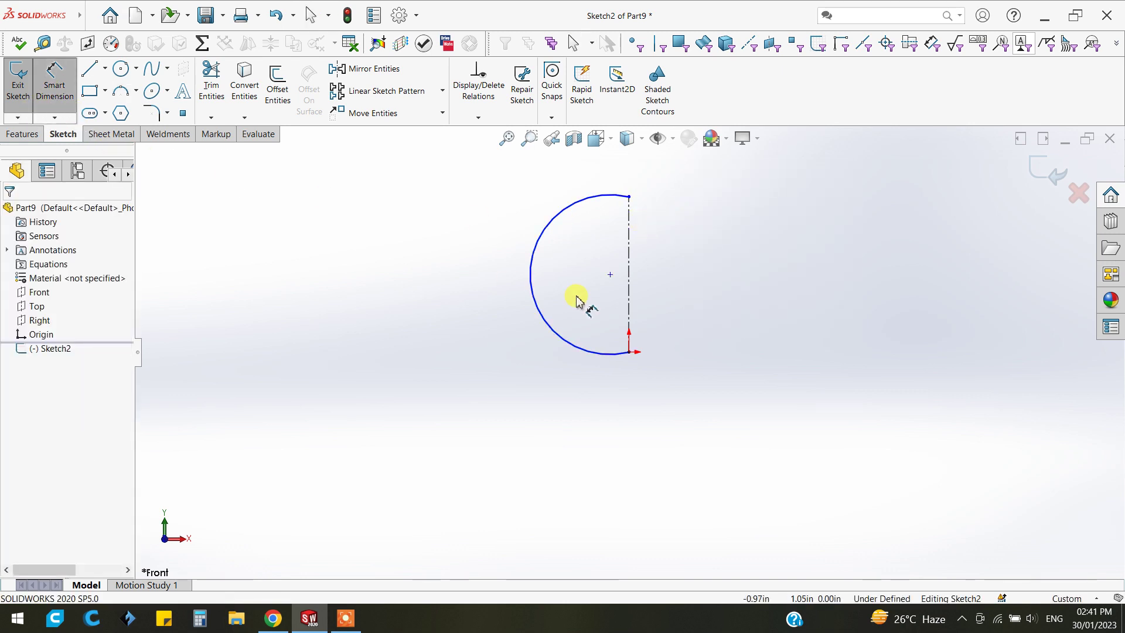
click(673, 294)
click(729, 282)
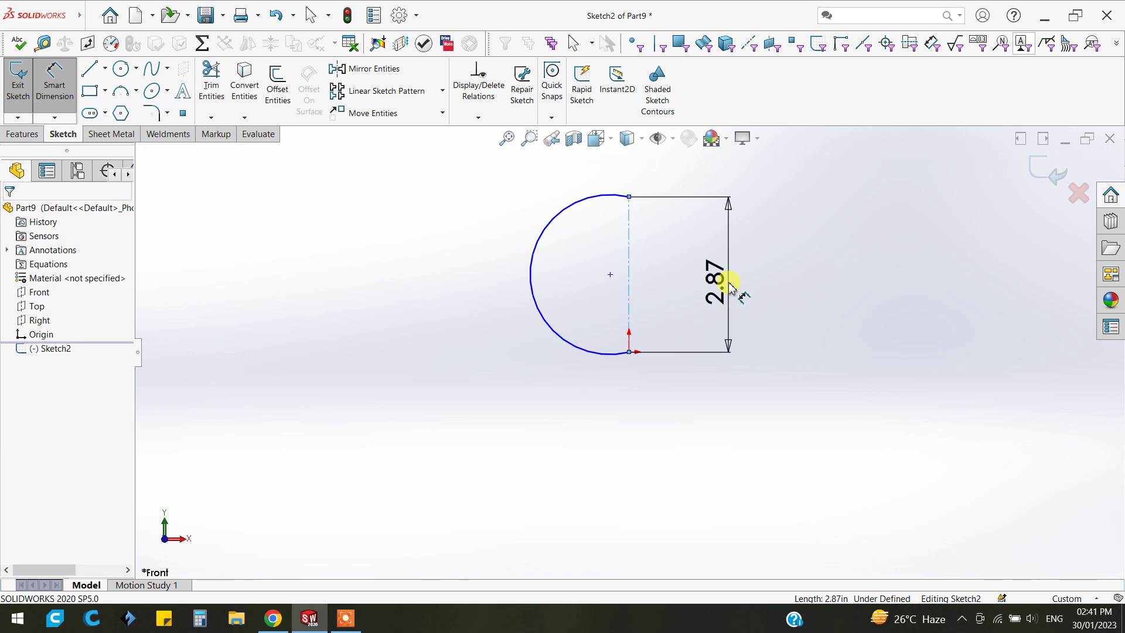
click(730, 287)
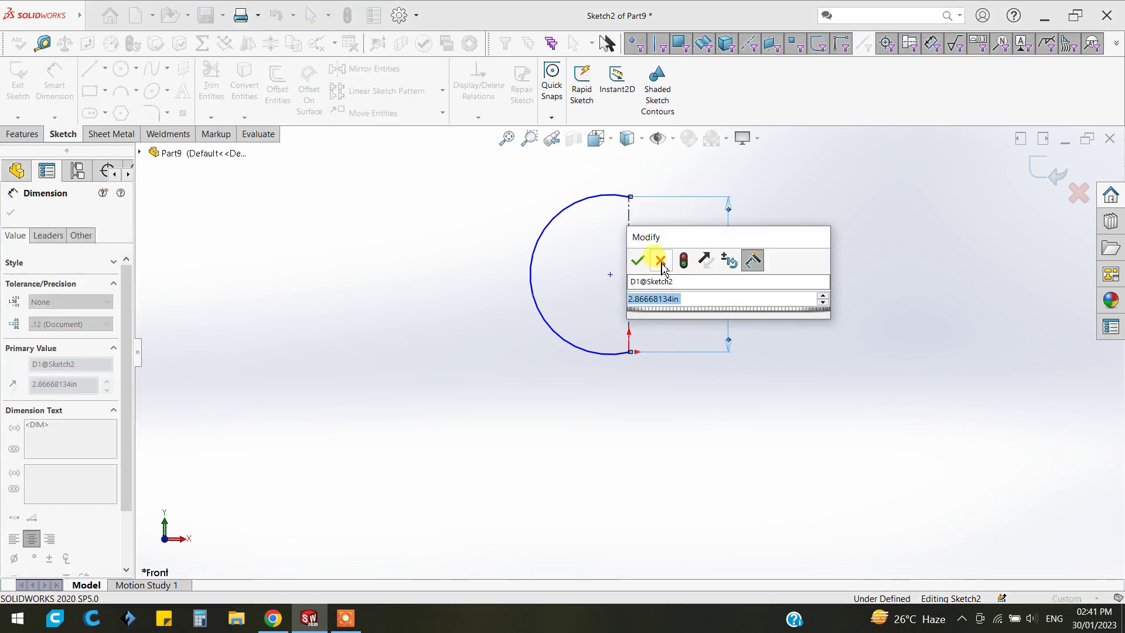
click(640, 260)
click(1055, 604)
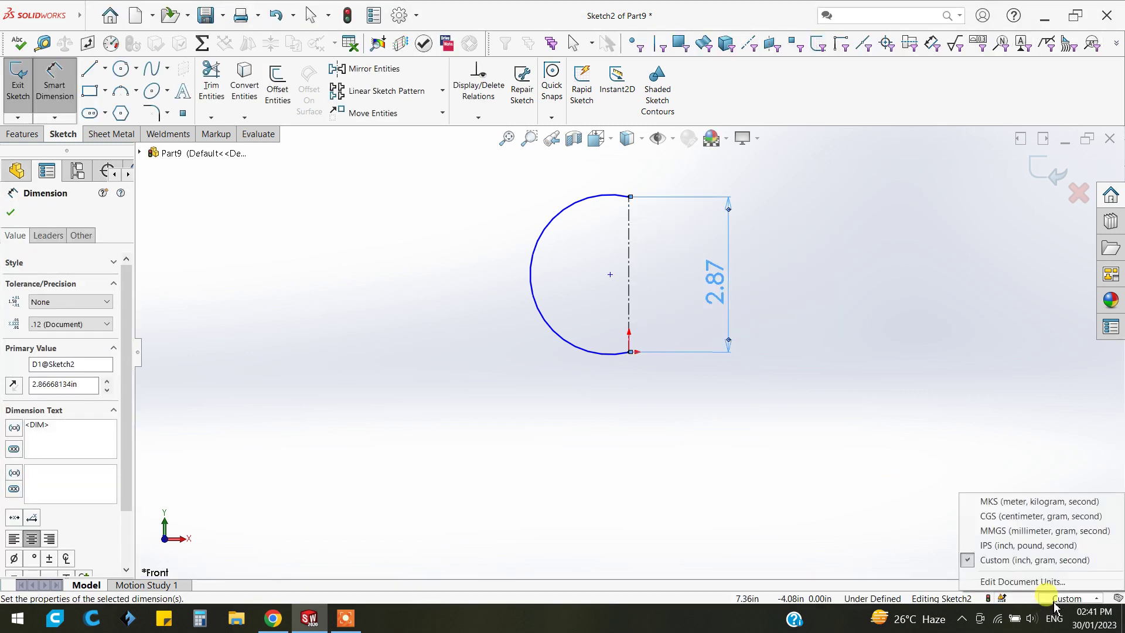
click(1013, 535)
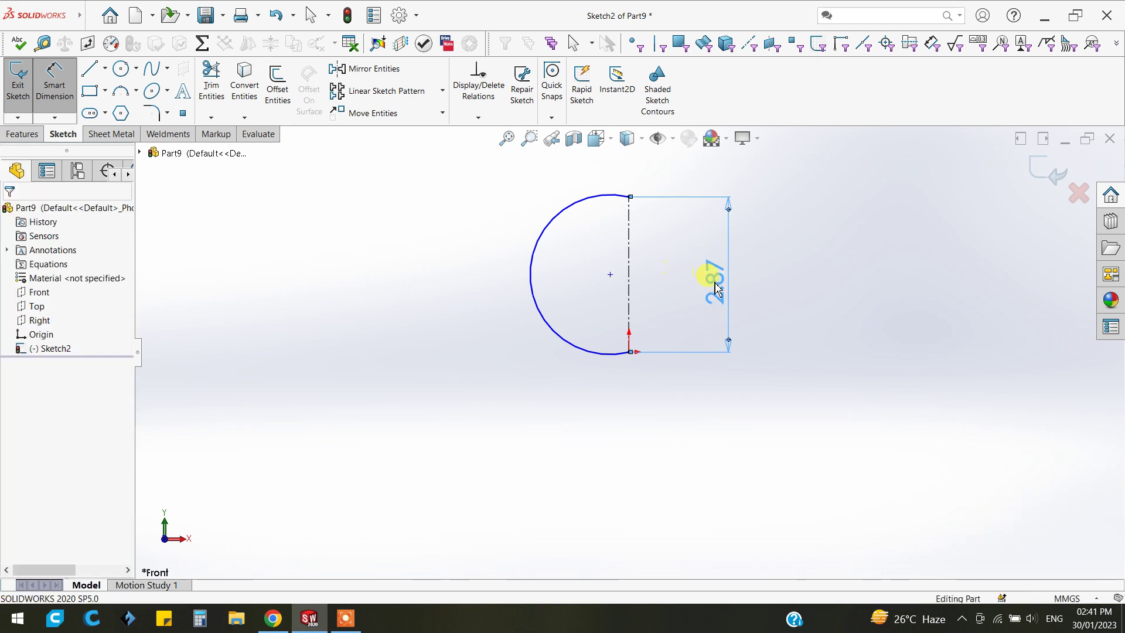
Reopen Sketch2 and set the centerline length to 72 mm
key(ctrl+b)
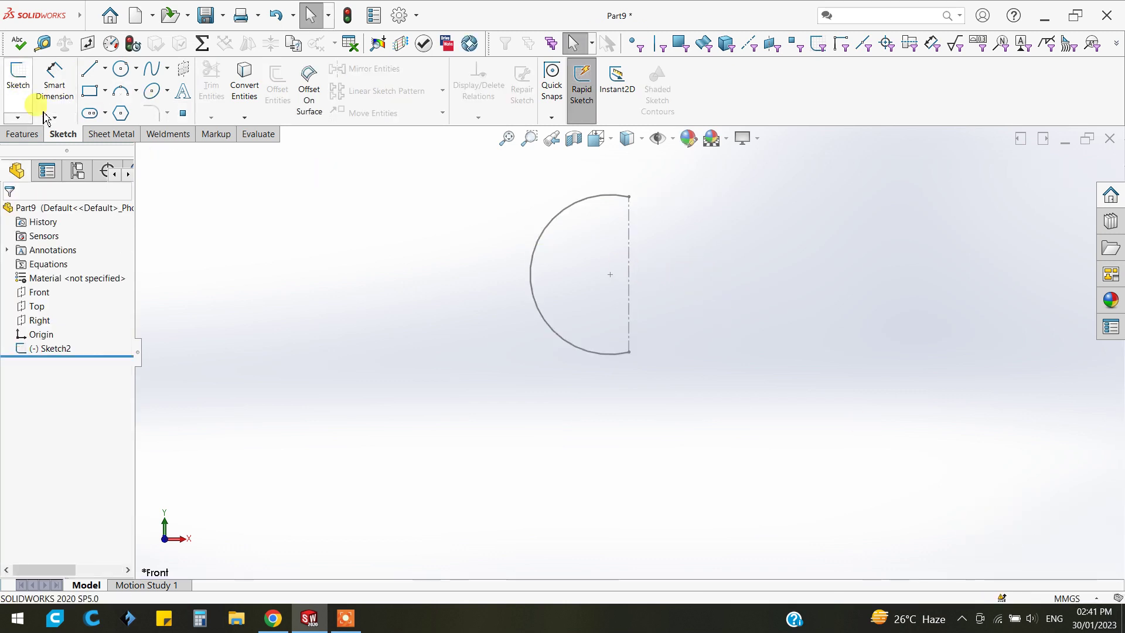
click(53, 348)
click(74, 319)
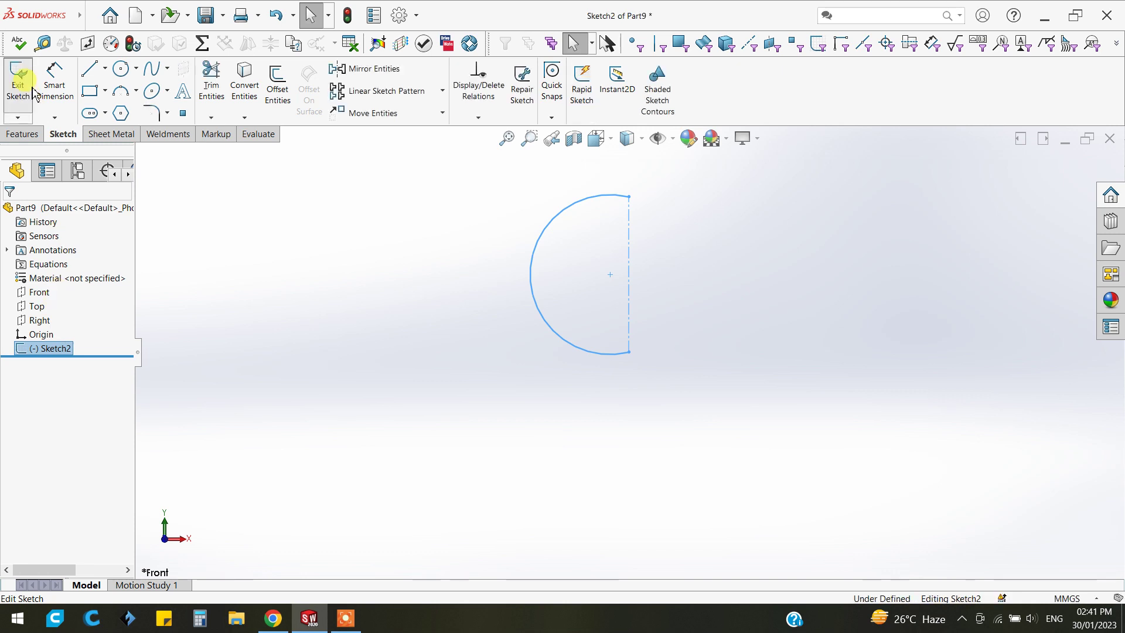
click(36, 91)
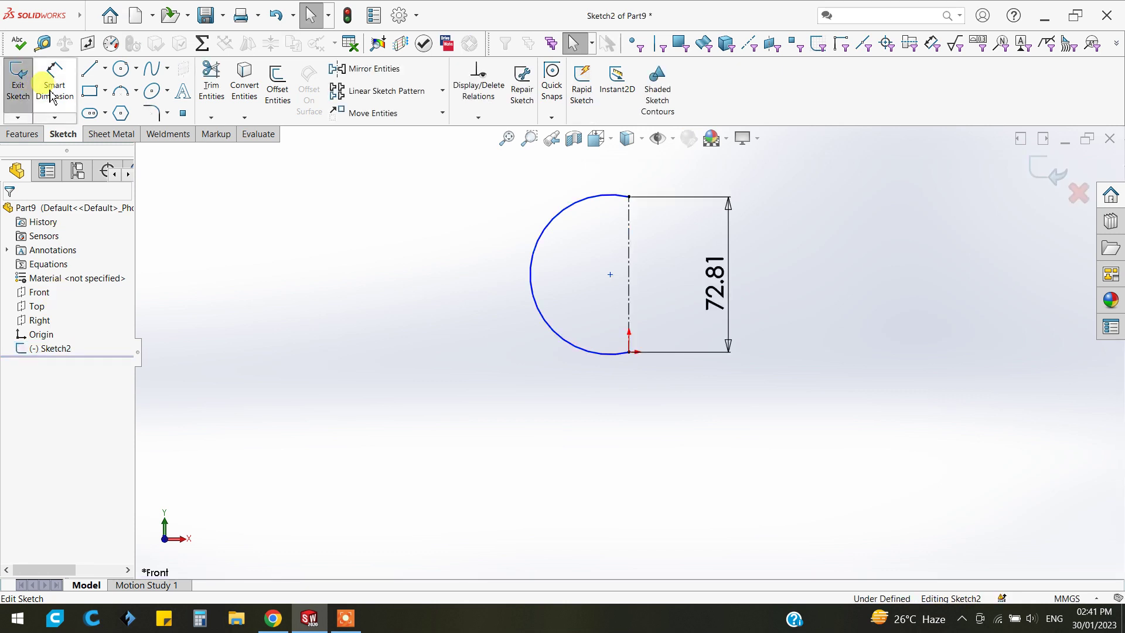
click(706, 293)
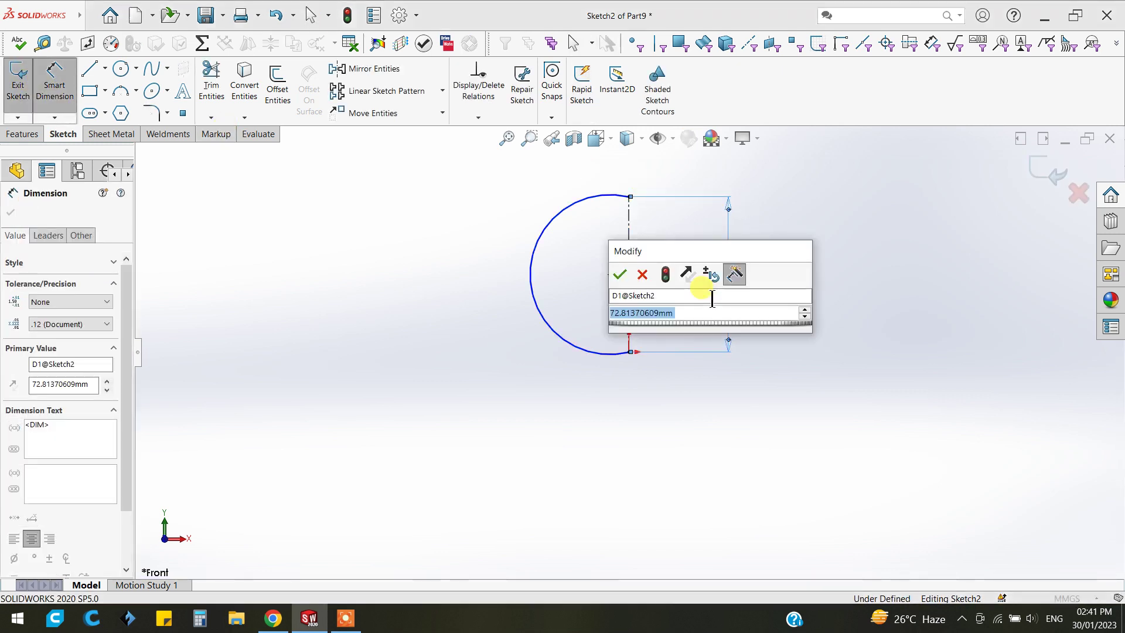
text(72)
key(Return)
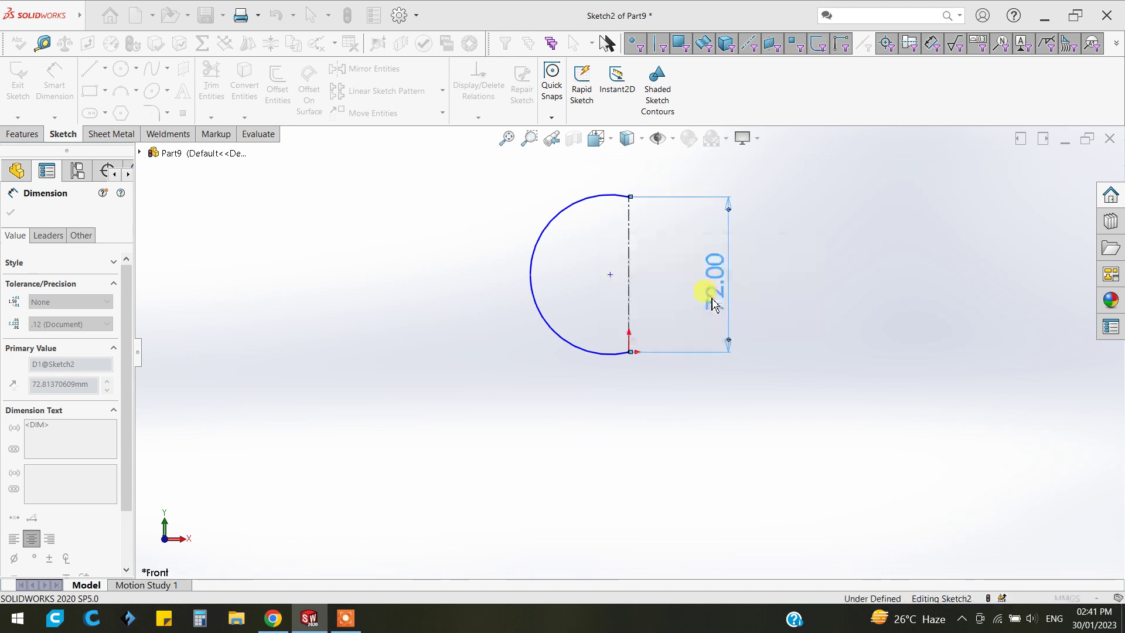
click(10, 212)
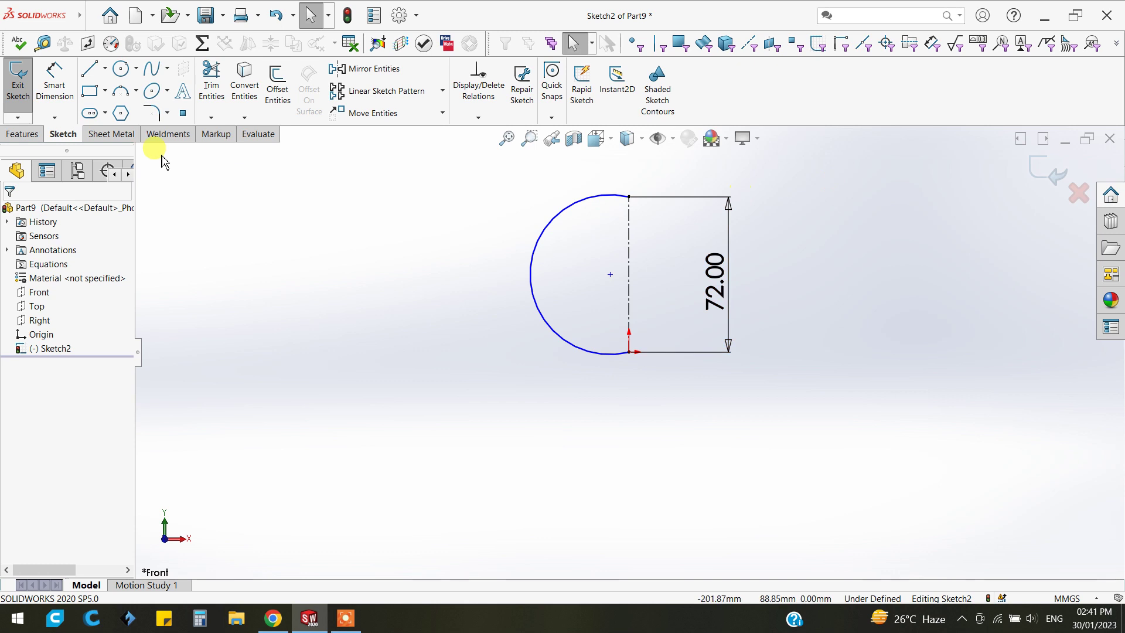
Attempt a Revolved Boss/Base, then cancel it to fix the sketch first
click(23, 136)
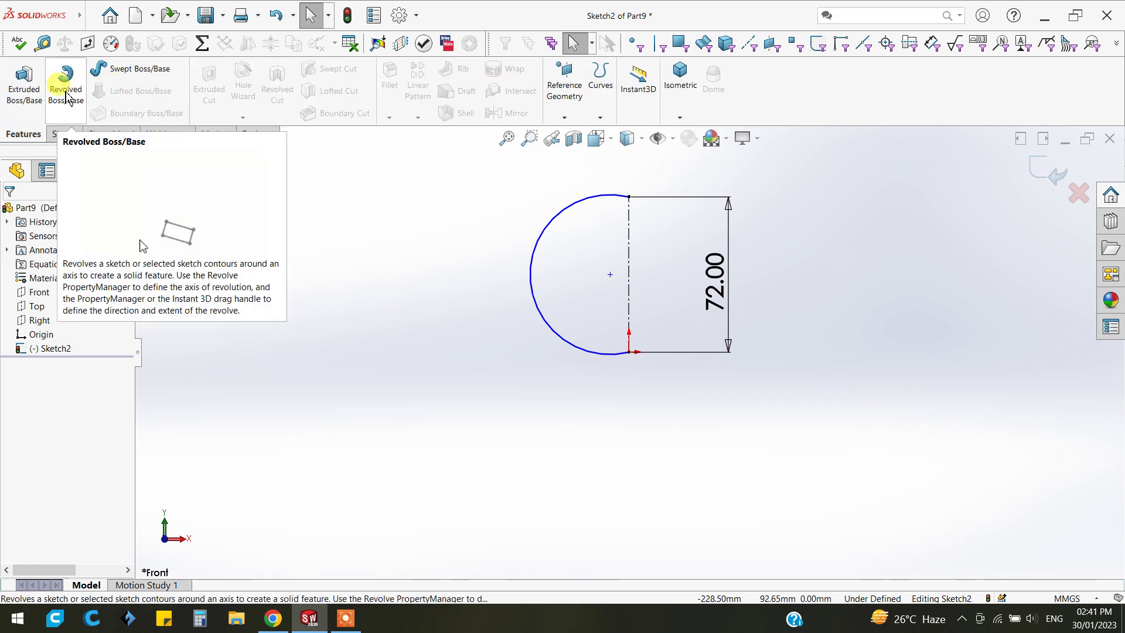
click(65, 82)
click(597, 317)
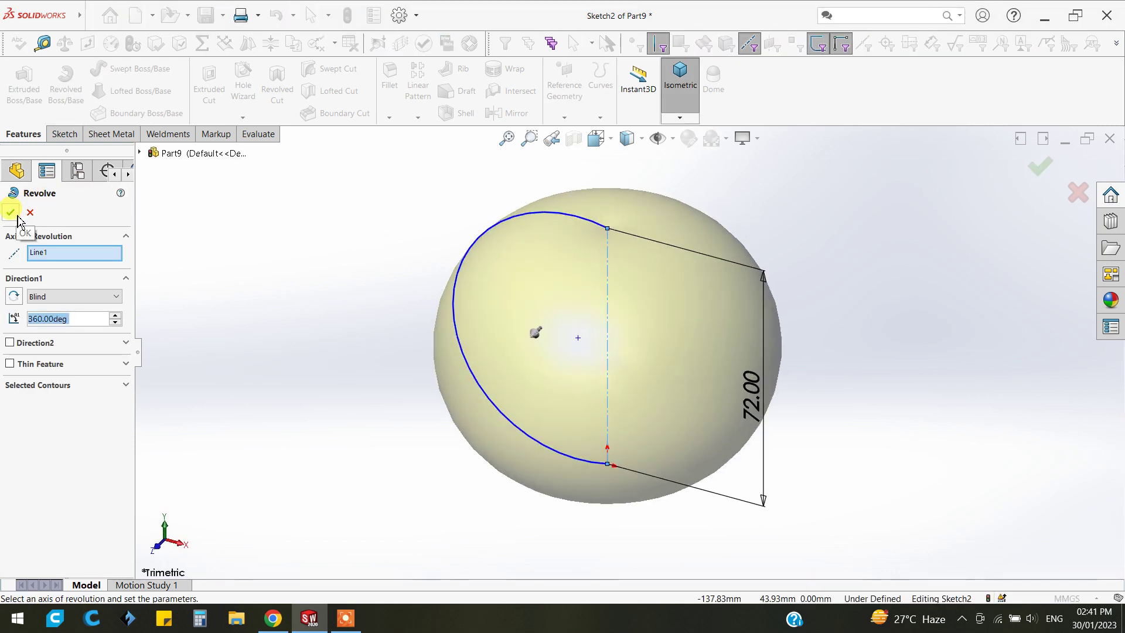
click(30, 213)
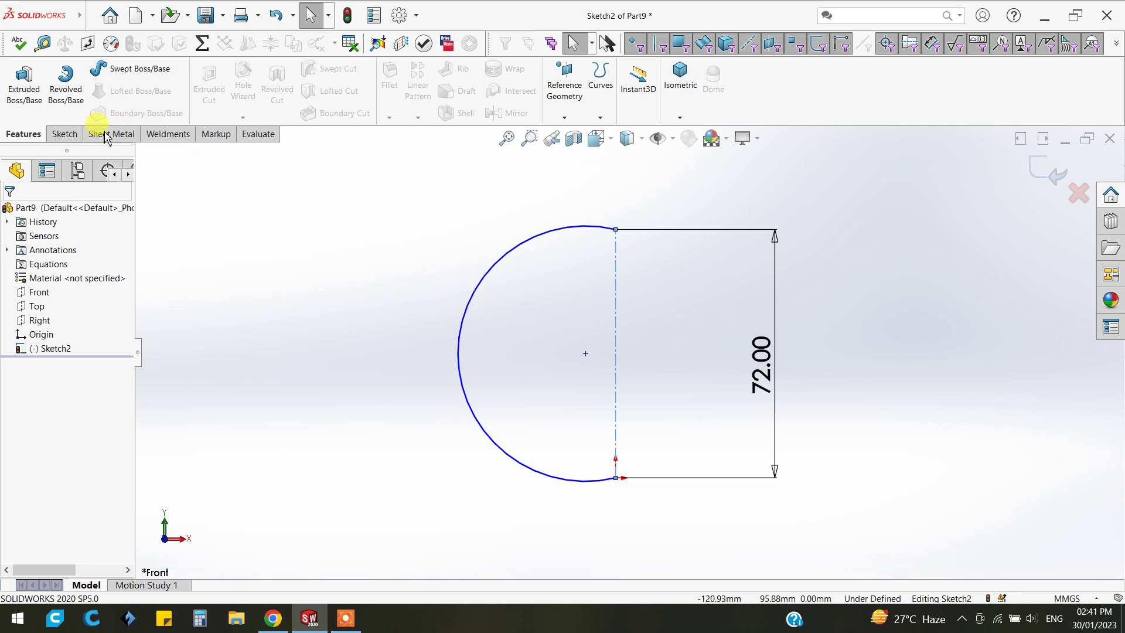
Dimension the arc with a 38 mm radius, fully defining Sketch2
click(65, 133)
click(54, 85)
click(535, 237)
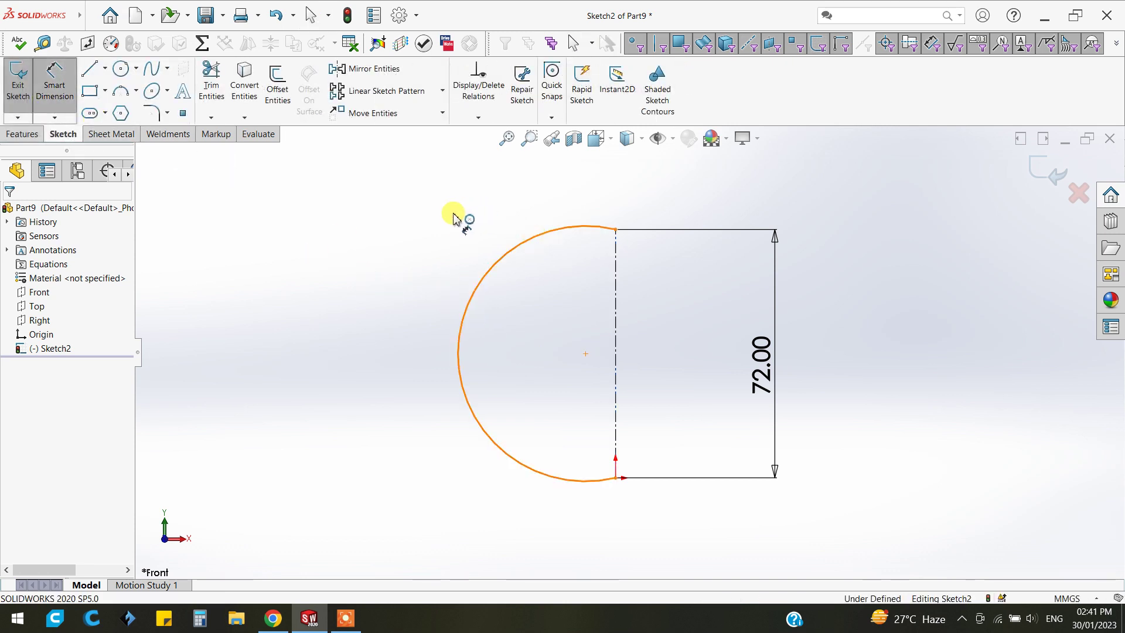
click(456, 218)
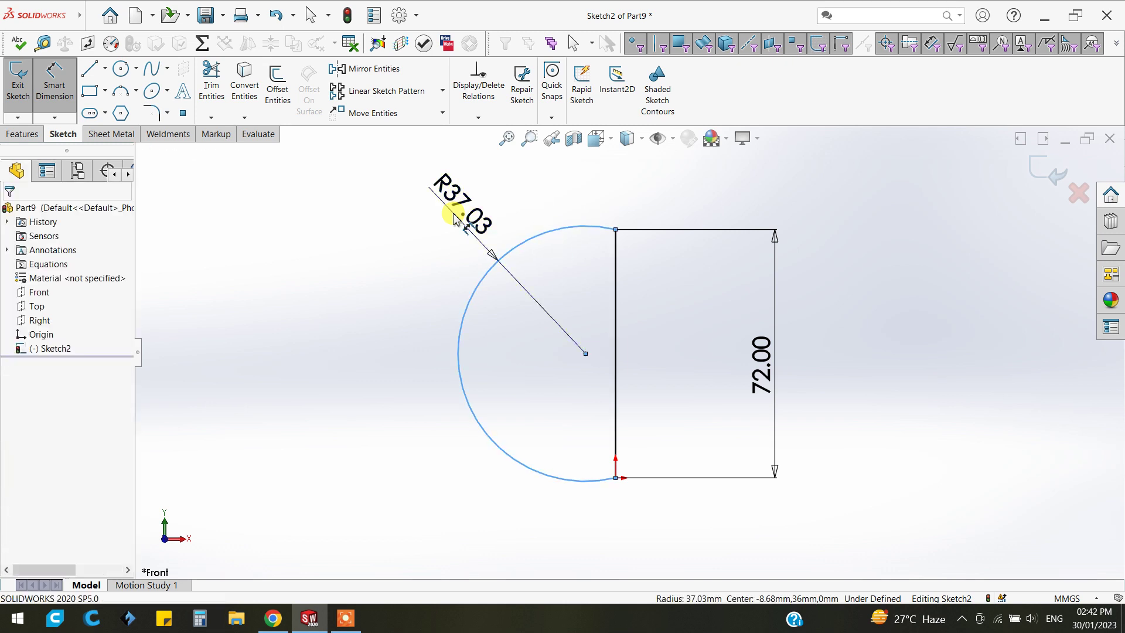
text(38)
key(Return)
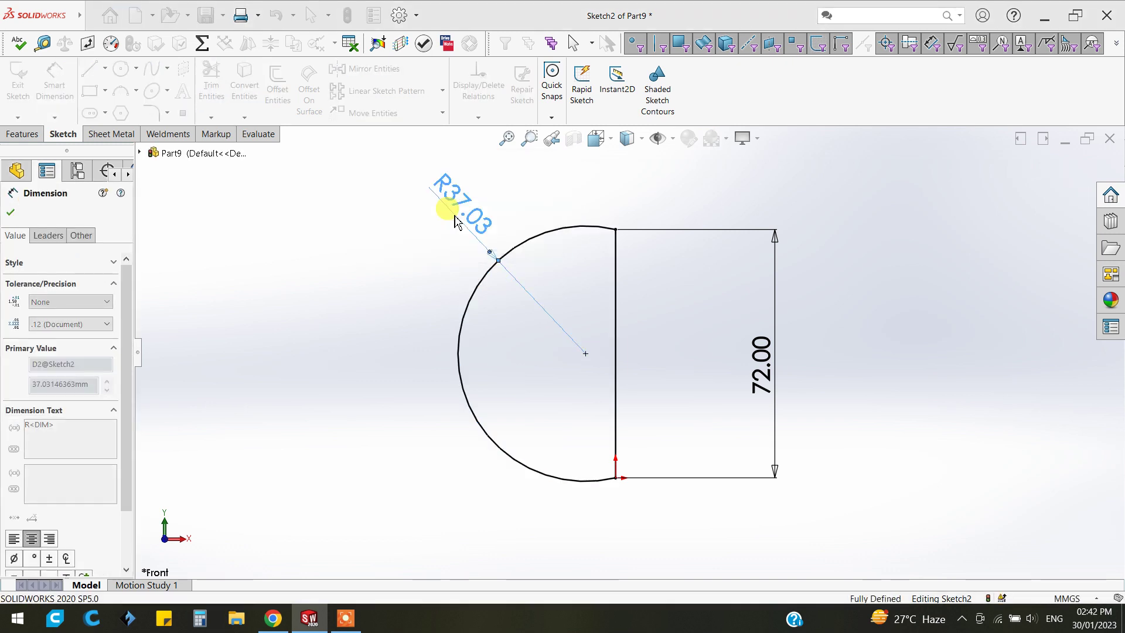
click(13, 213)
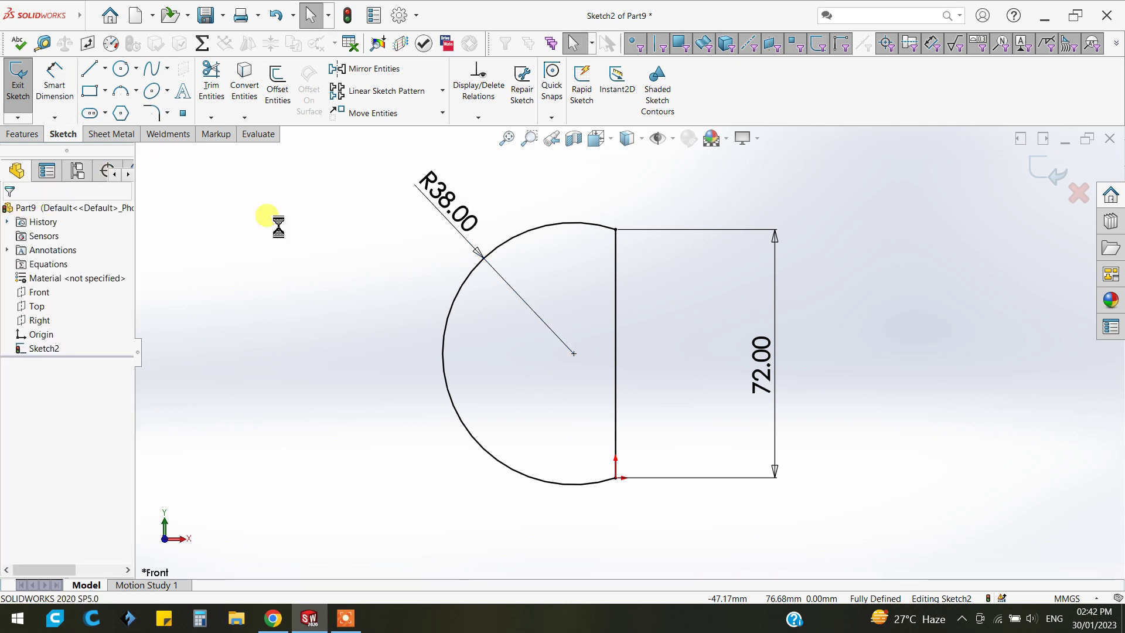
click(36, 135)
Revolve the profile 360° about the centerline into a solid, turn off RealView, and start Edit Appearance
click(66, 85)
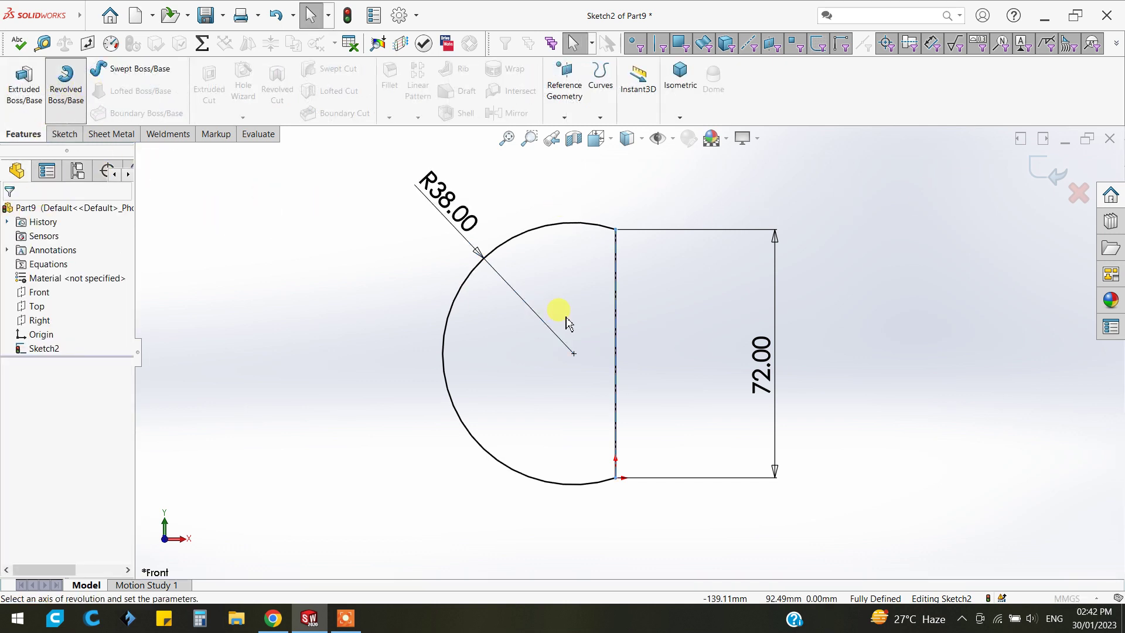
click(616, 322)
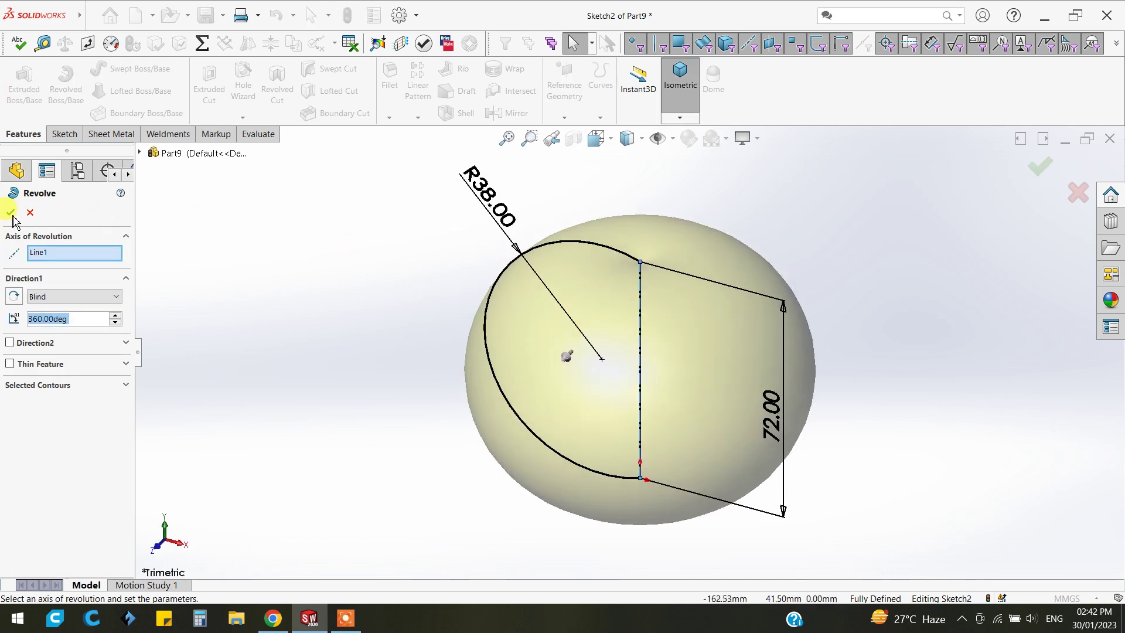
click(11, 212)
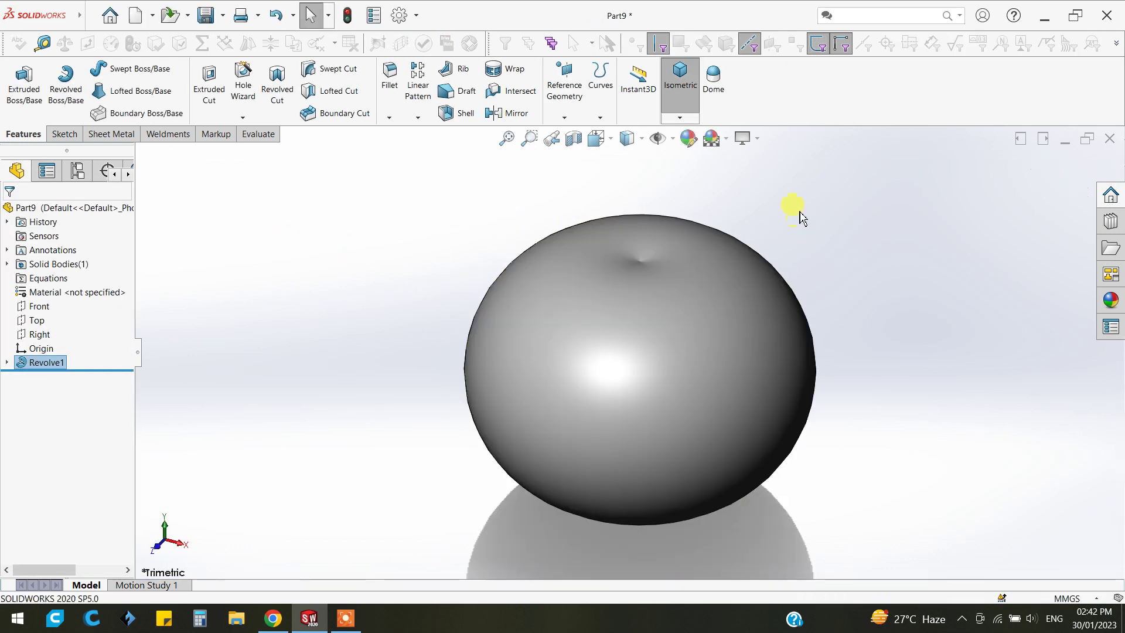
click(743, 138)
click(761, 158)
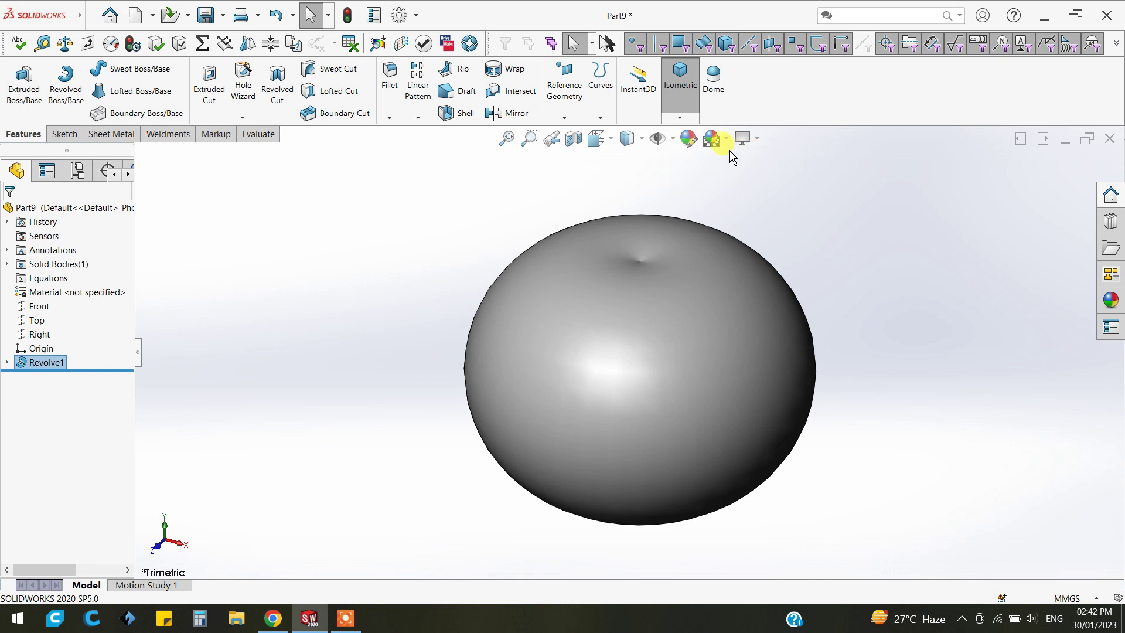
click(689, 139)
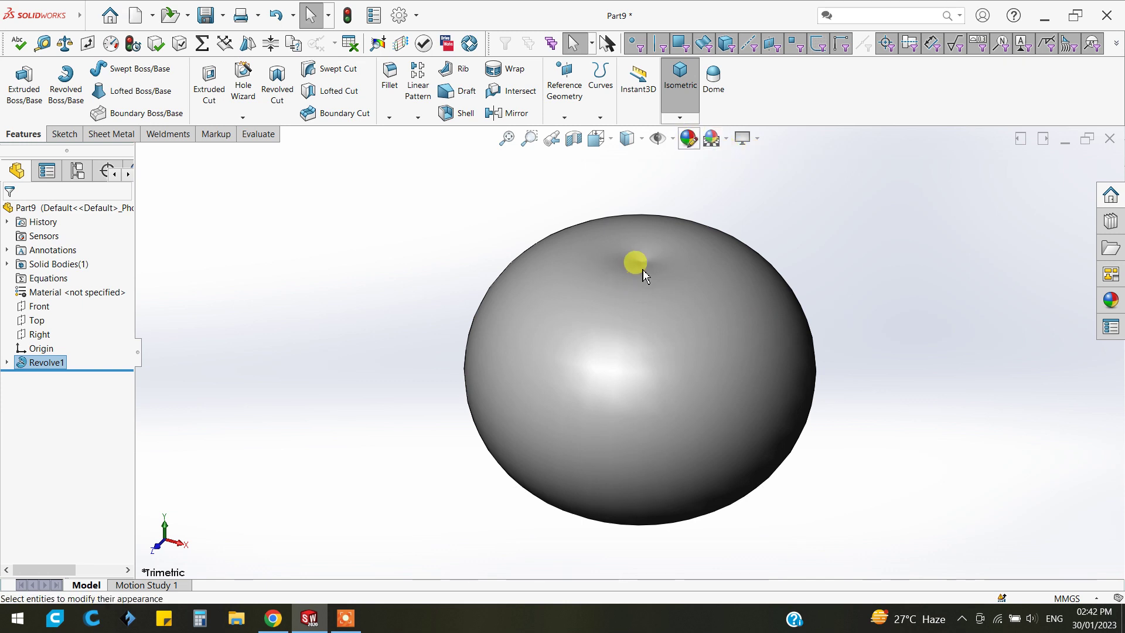
Select the apple body and try red, pink, orange, yellow and green palette colours
click(808, 376)
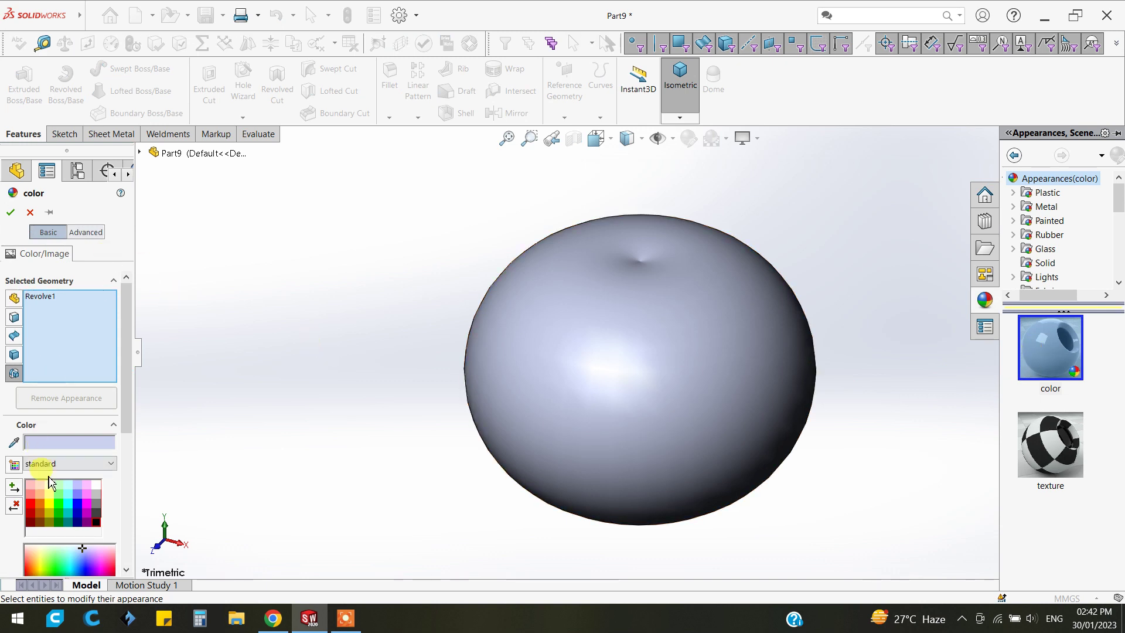
click(34, 504)
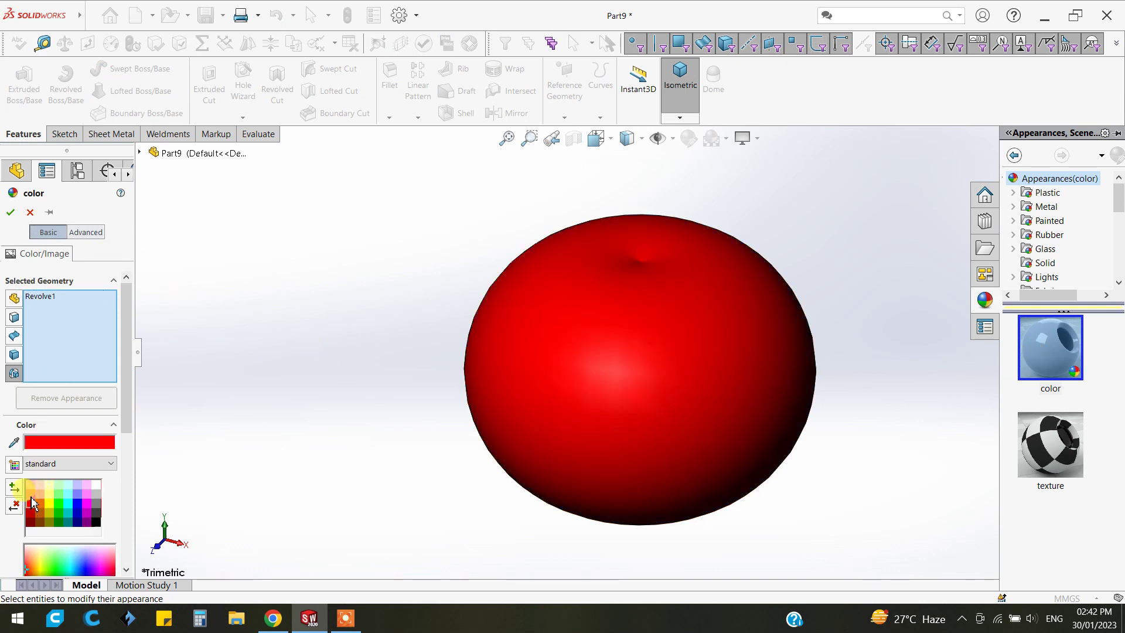
click(32, 497)
click(33, 507)
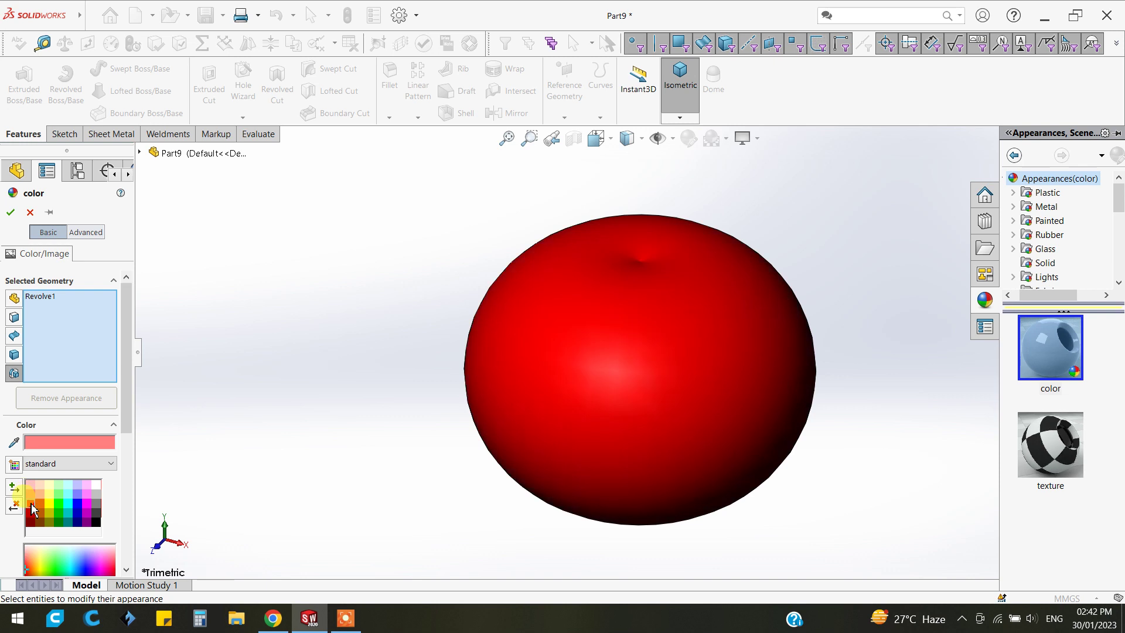
click(41, 503)
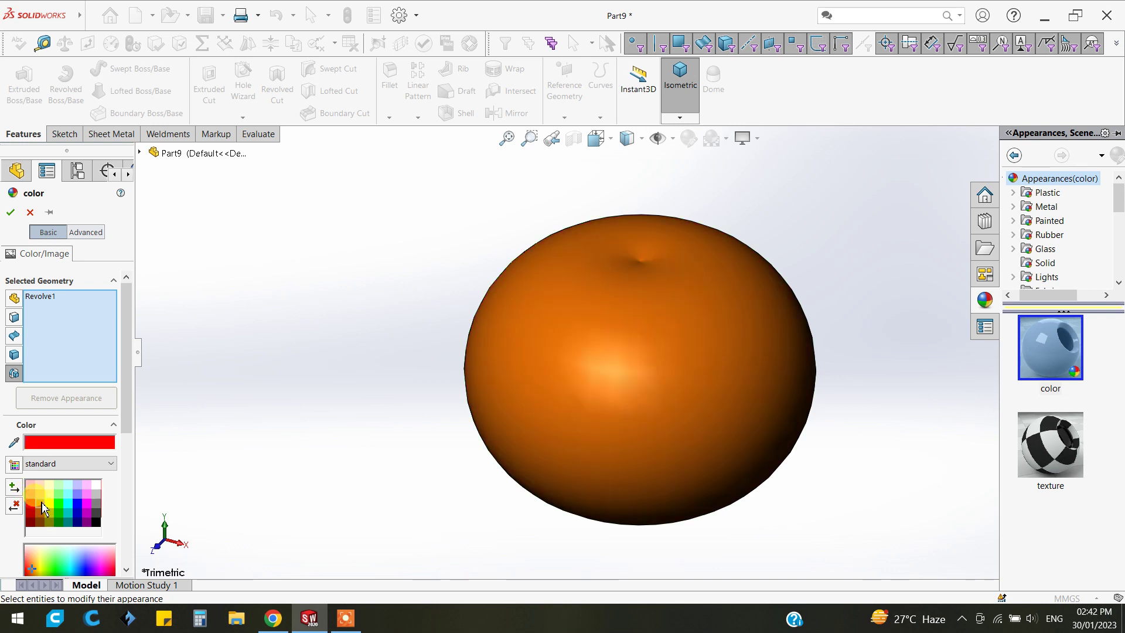
click(49, 505)
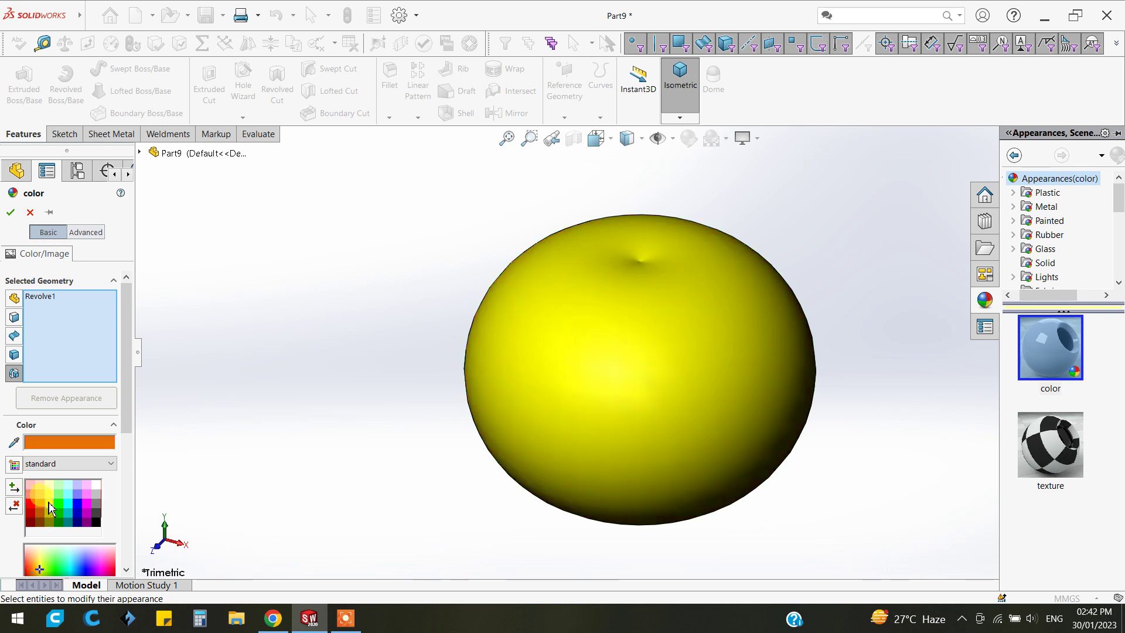
click(57, 518)
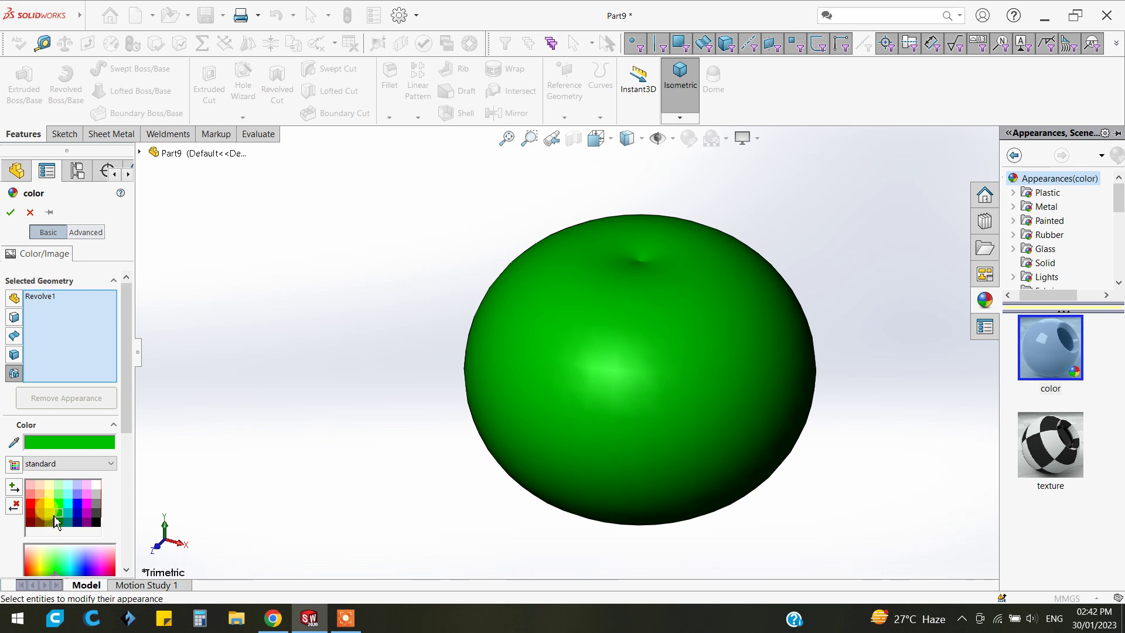
click(44, 506)
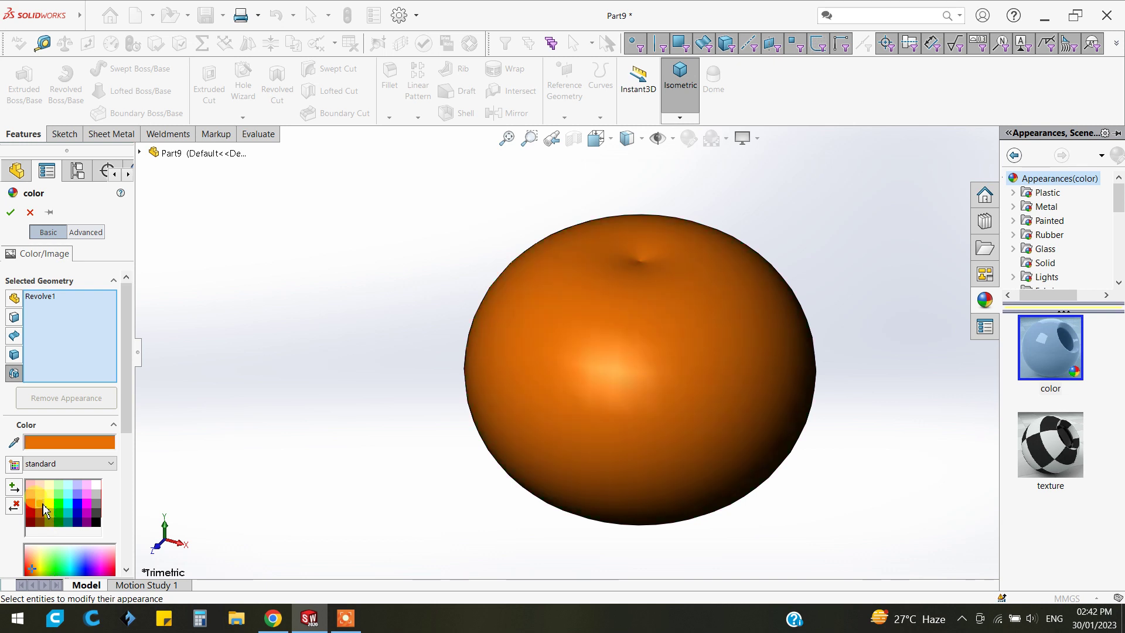
click(42, 497)
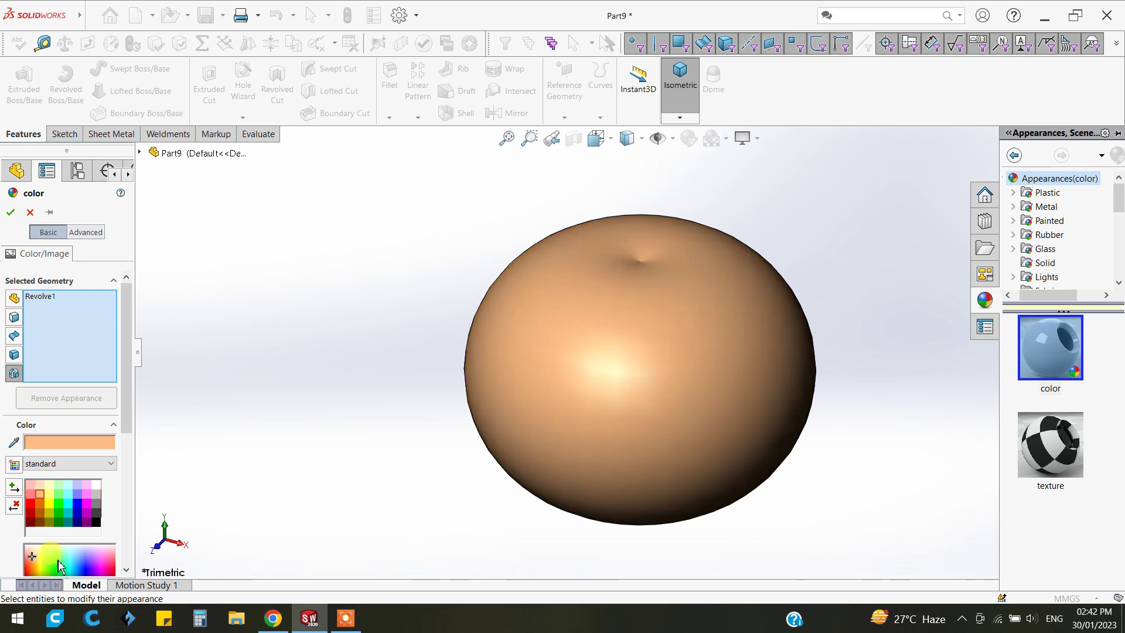
Pick red from the colour spectrum, confirm it, and enable RealView glossy rendering
click(35, 568)
click(44, 568)
click(118, 567)
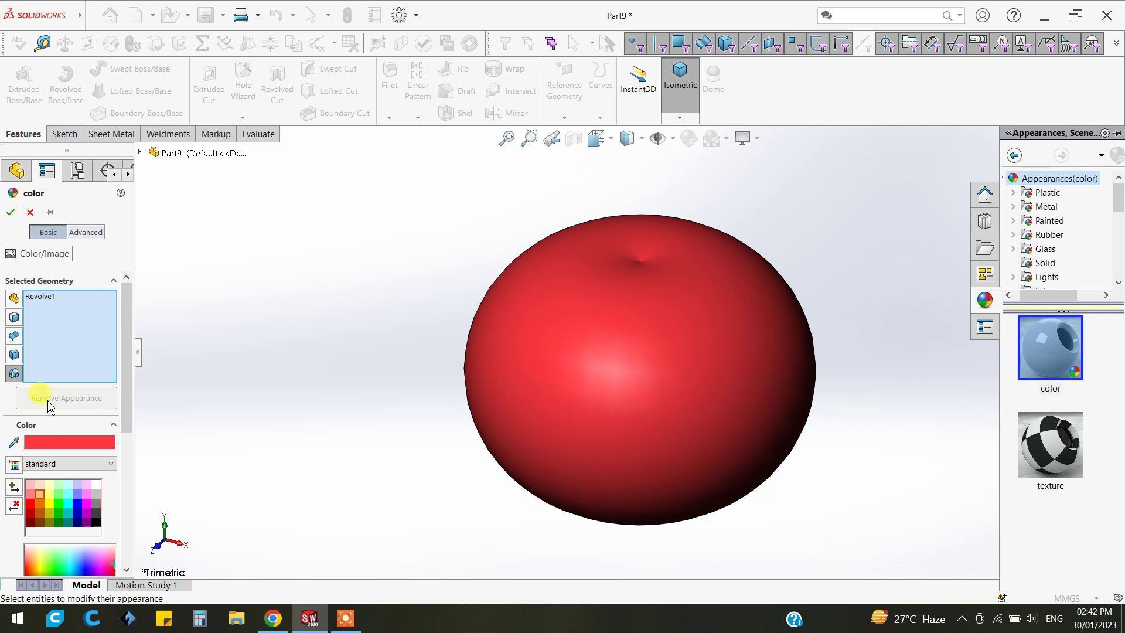
key(Return)
click(759, 140)
click(761, 160)
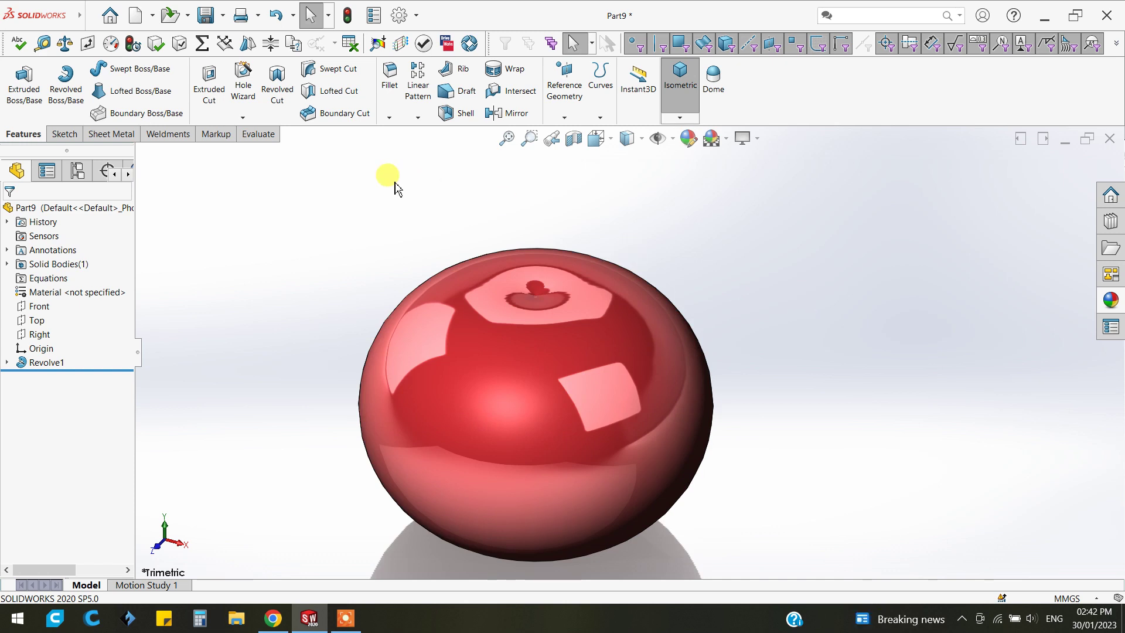
Select the Front plane, view it normal-to, and zoom in on the apple
click(36, 308)
mouse_move(794, 306)
middle_down()
mouse_move(742, 307)
mouse_move(796, 317)
middle_up()
key(ctrl+1)
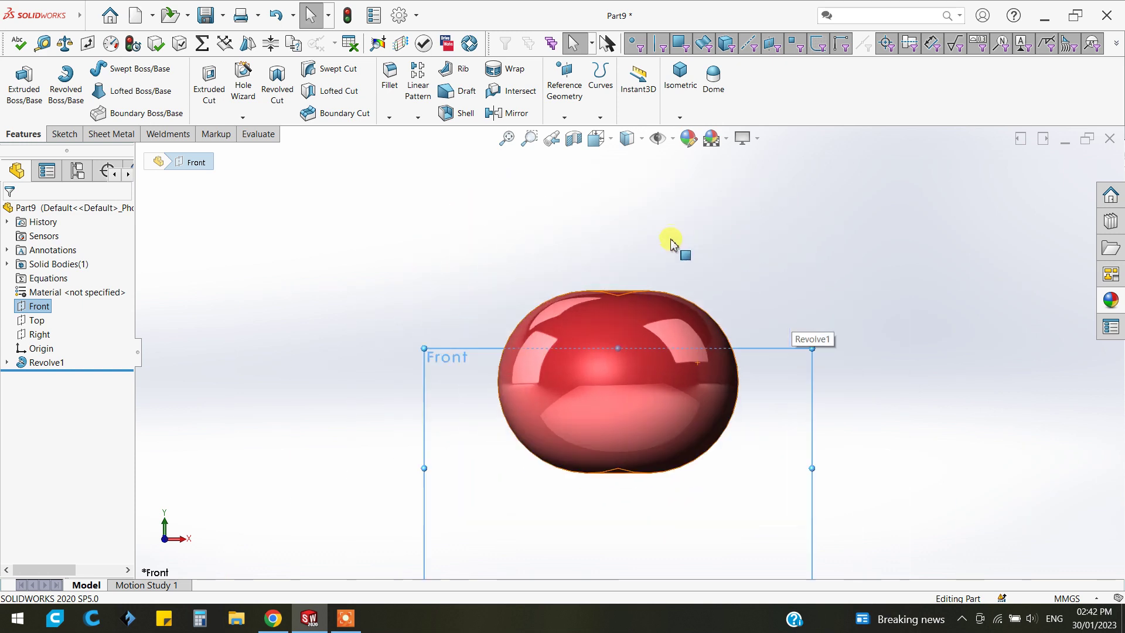
scroll(677, 275, down, 2)
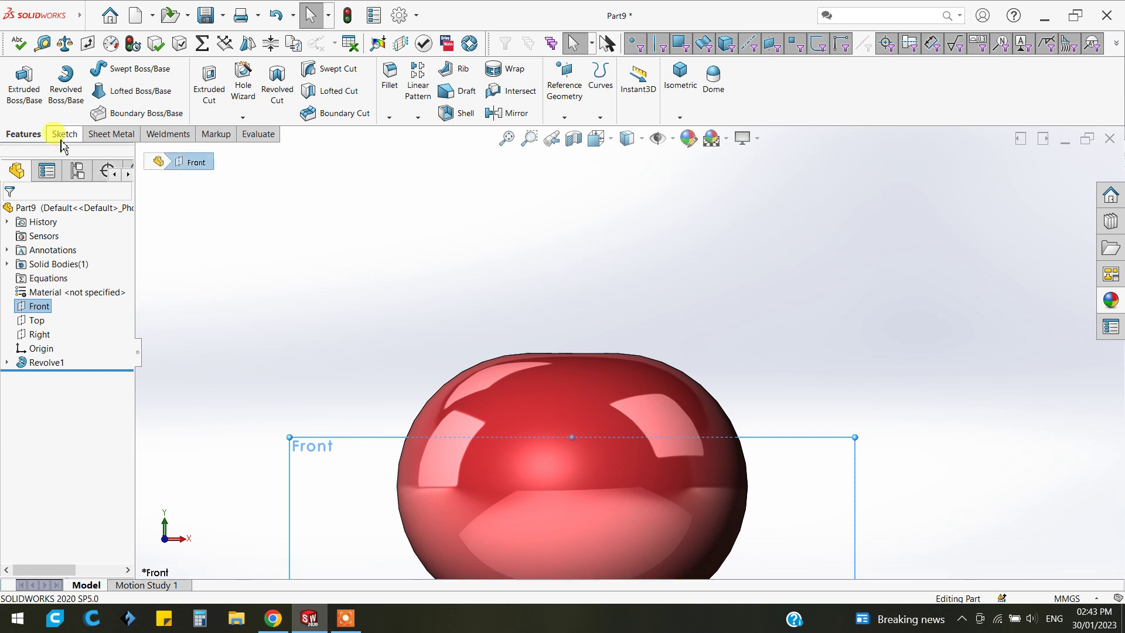
Sketch a spline stem path on the Front plane, rising from the apple top and curving right
click(62, 134)
click(18, 79)
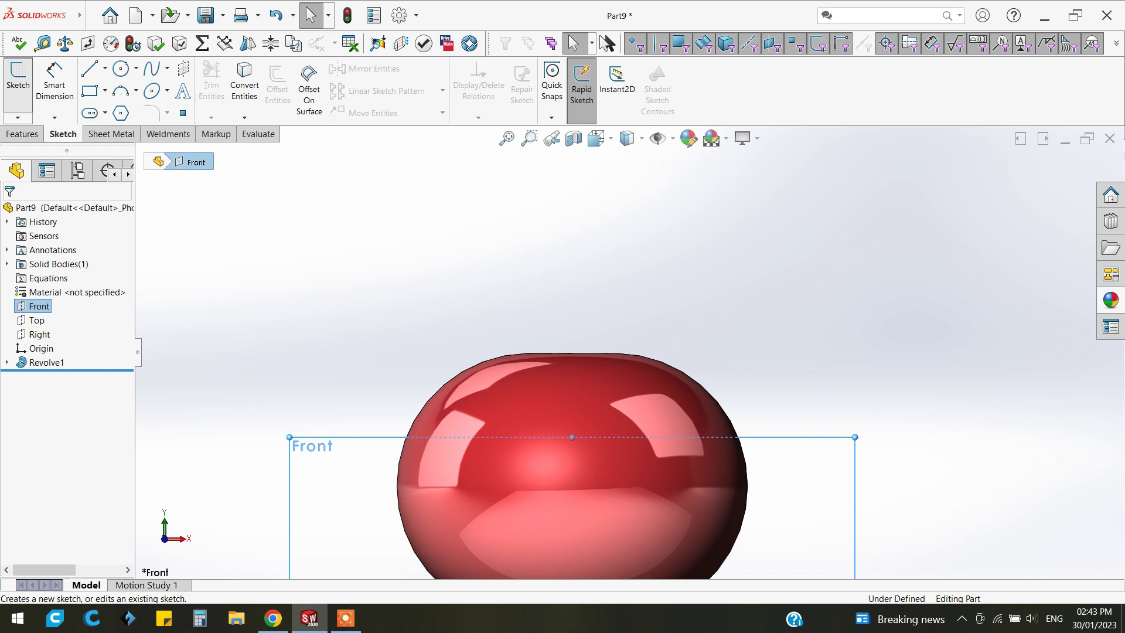
click(106, 78)
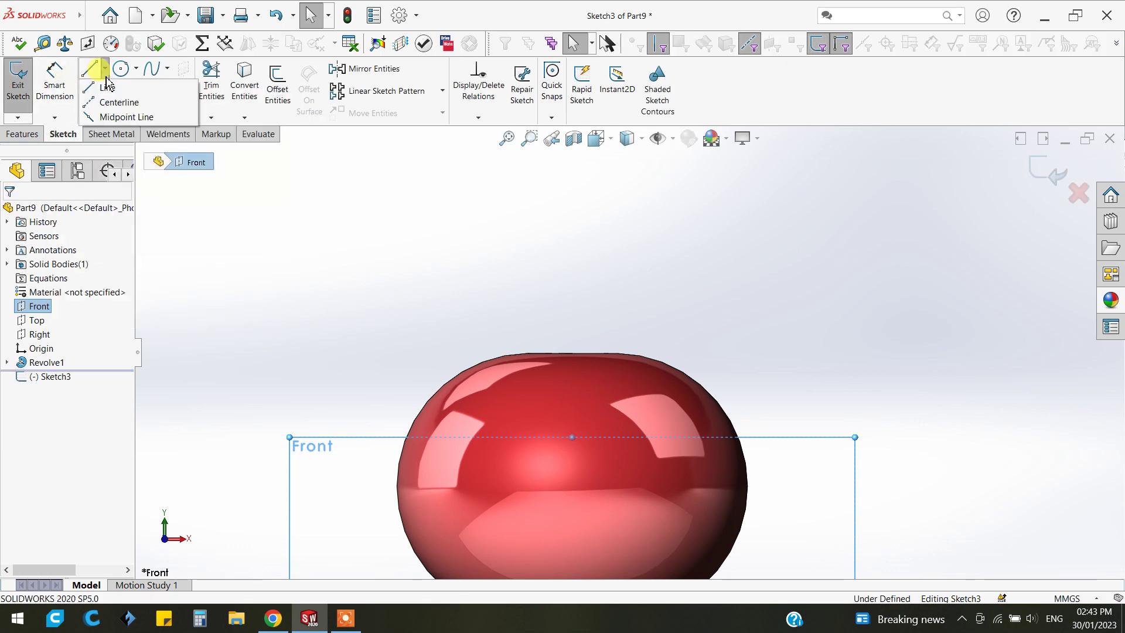
click(151, 69)
click(570, 366)
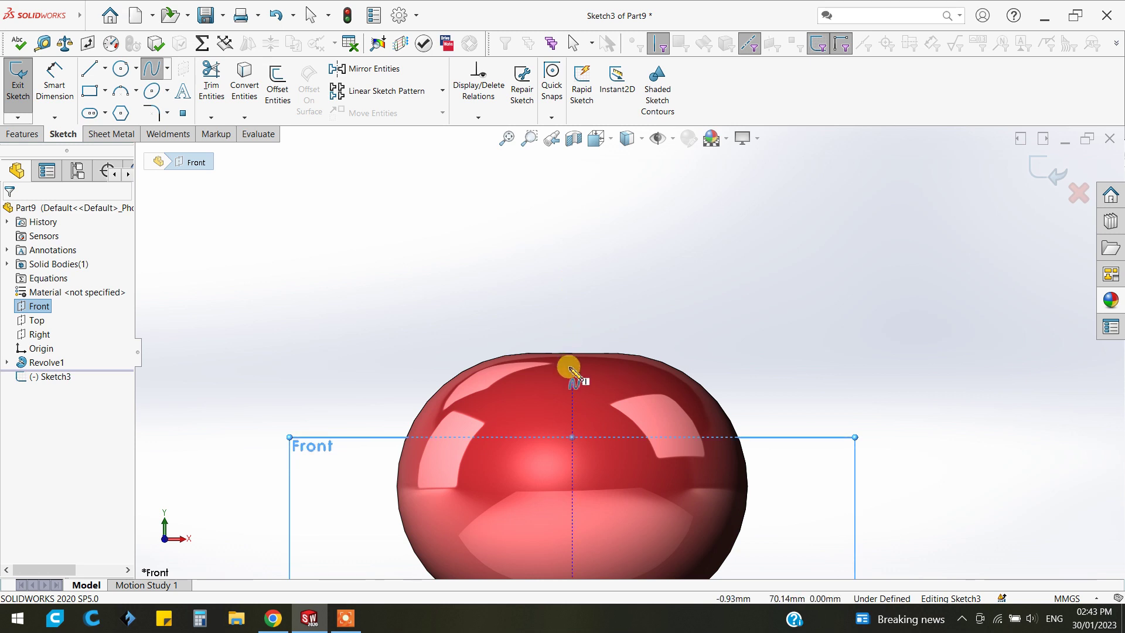
drag(584, 329, 589, 300)
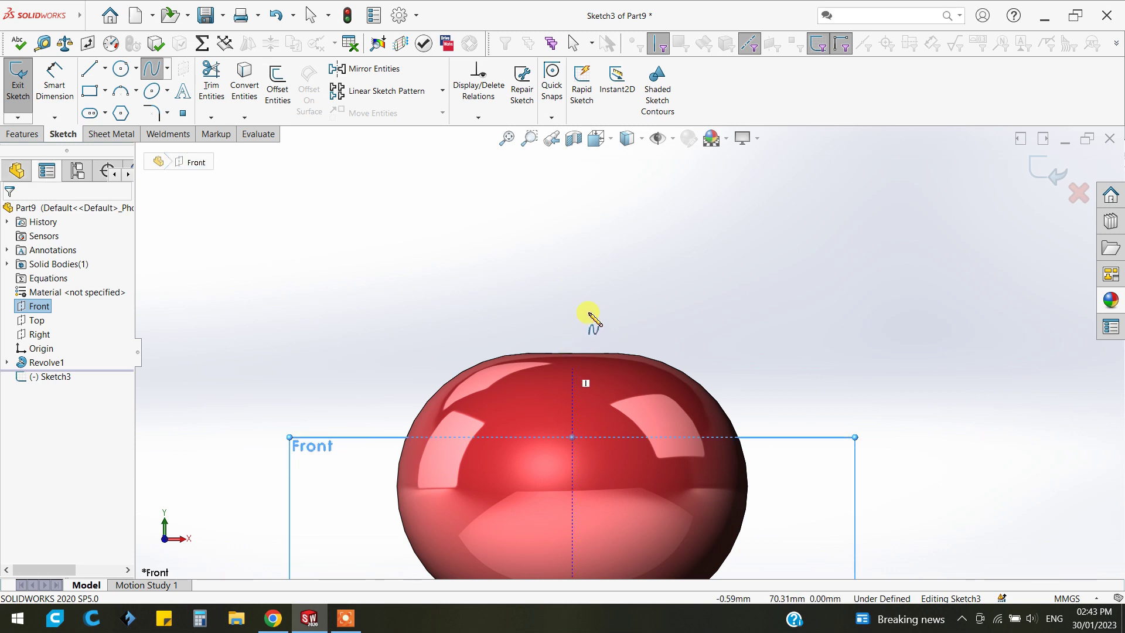
click(590, 268)
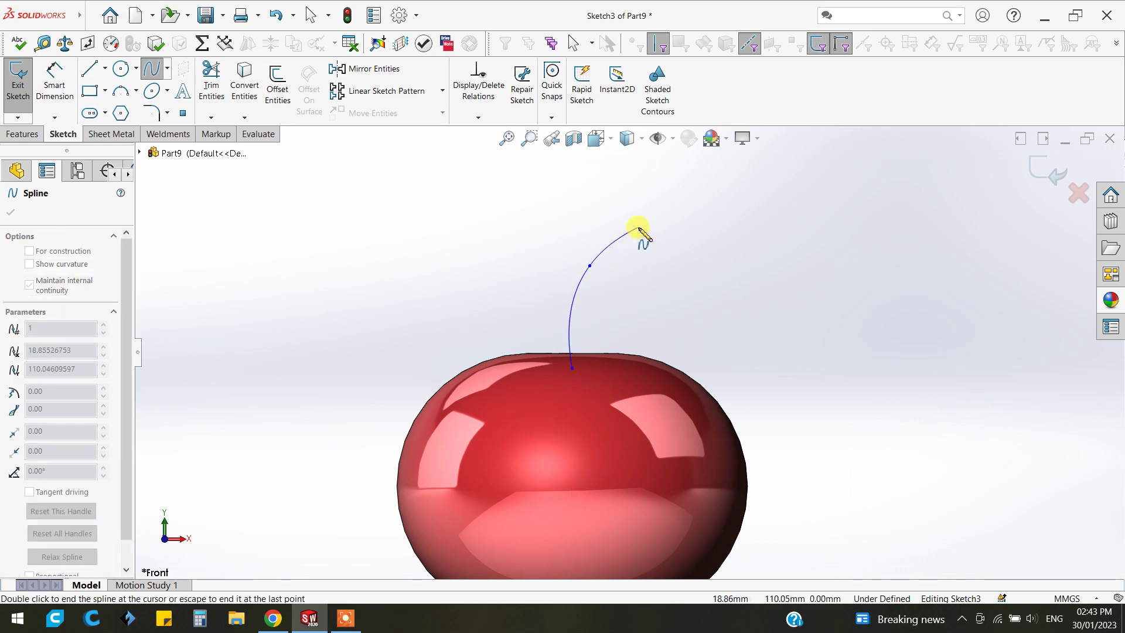
double_click(638, 229)
Orbit the view to check the stem above the apple, then exit the sketch
right_click(695, 213)
click(700, 219)
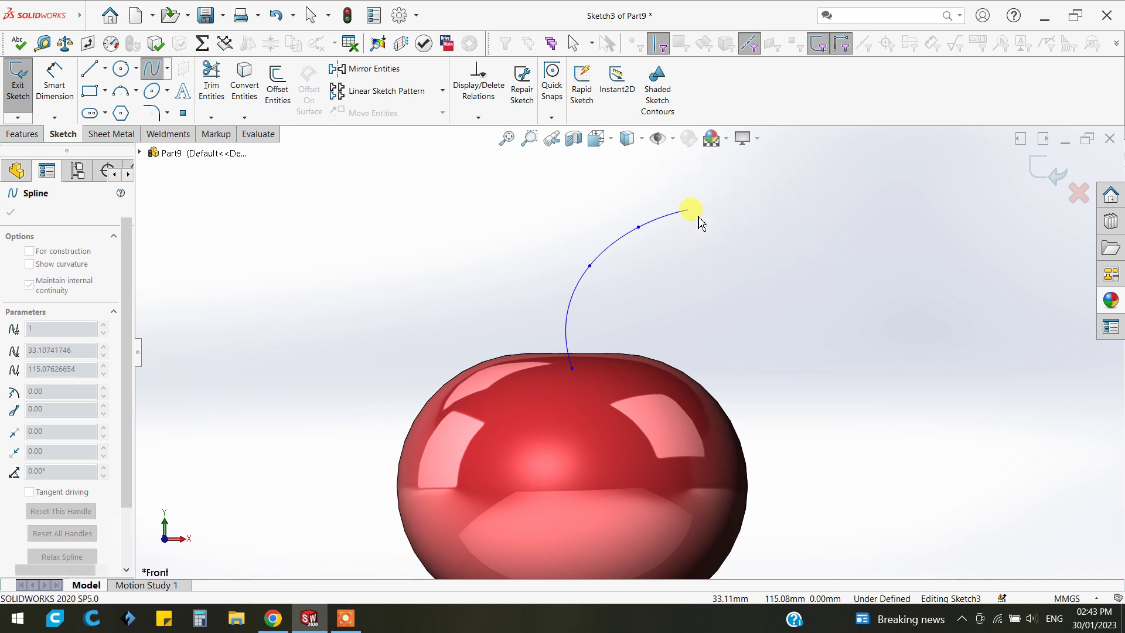
mouse_move(677, 266)
middle_down()
mouse_move(656, 369)
mouse_move(618, 405)
middle_up()
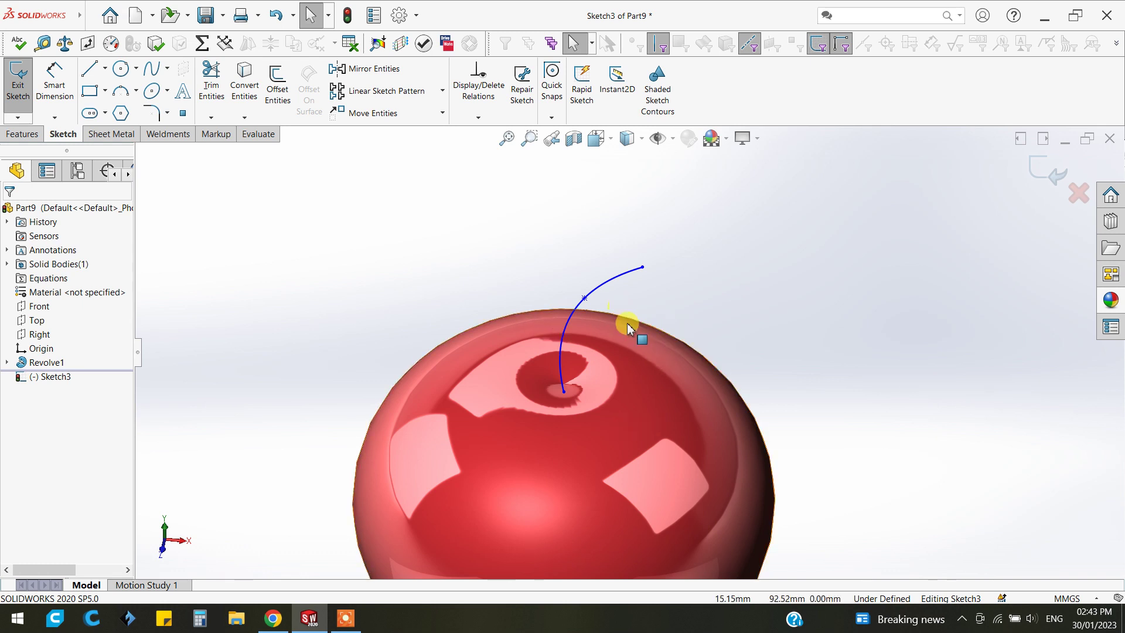
mouse_move(586, 439)
middle_down()
mouse_move(579, 402)
mouse_move(588, 415)
mouse_move(625, 380)
middle_up()
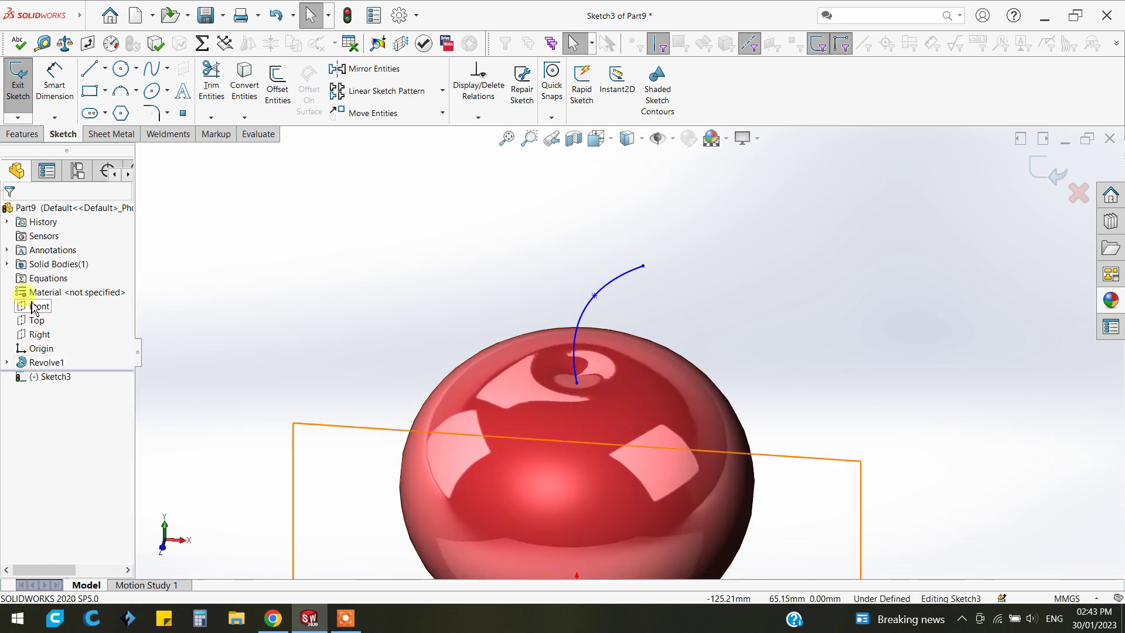
click(1035, 171)
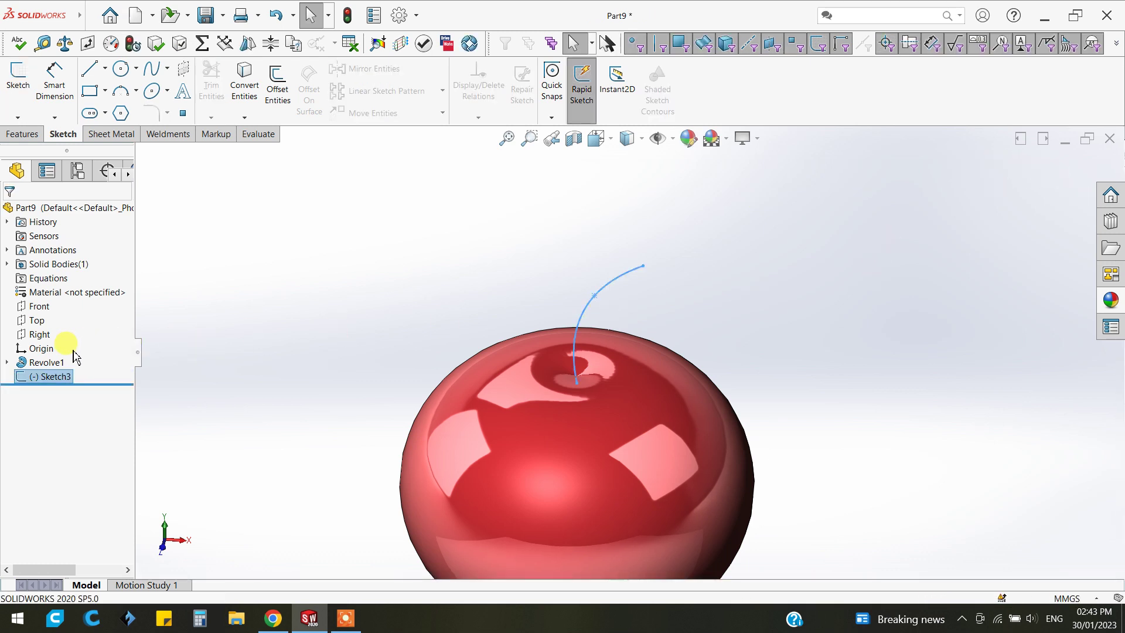
Create Plane1 parallel to the Top plane through the stem's base point and view it face-on
click(40, 322)
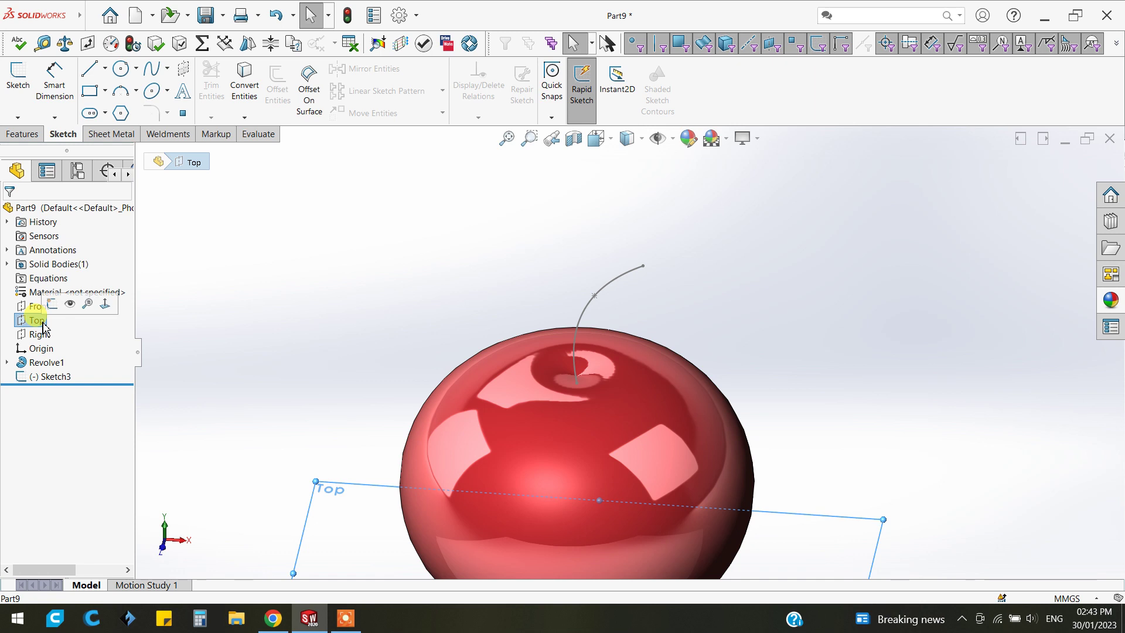
click(22, 134)
click(564, 115)
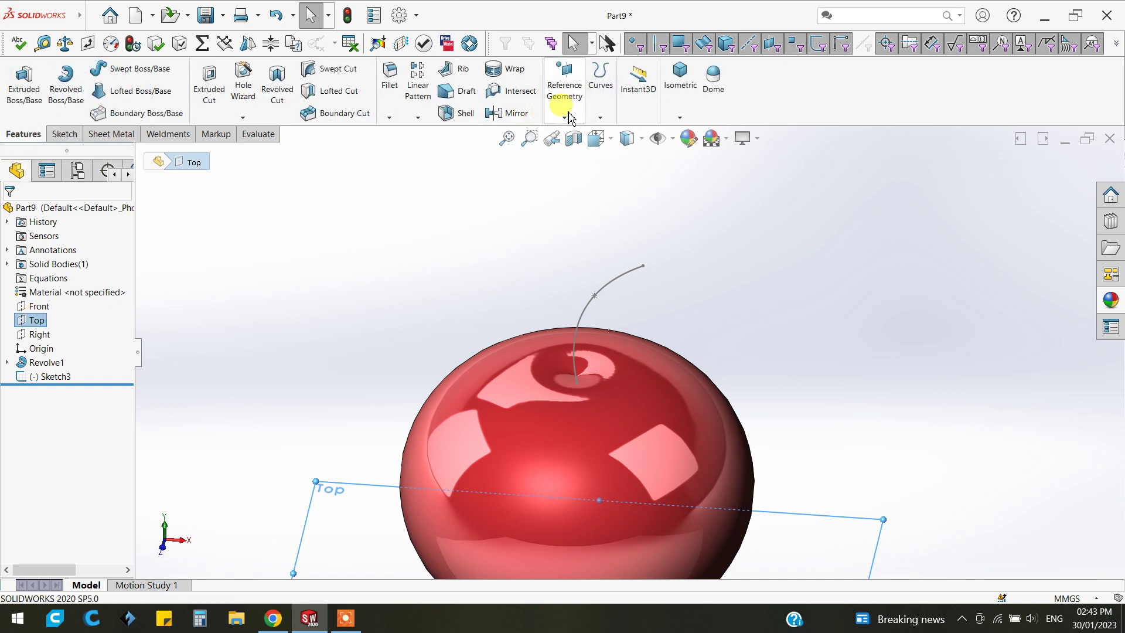
click(565, 364)
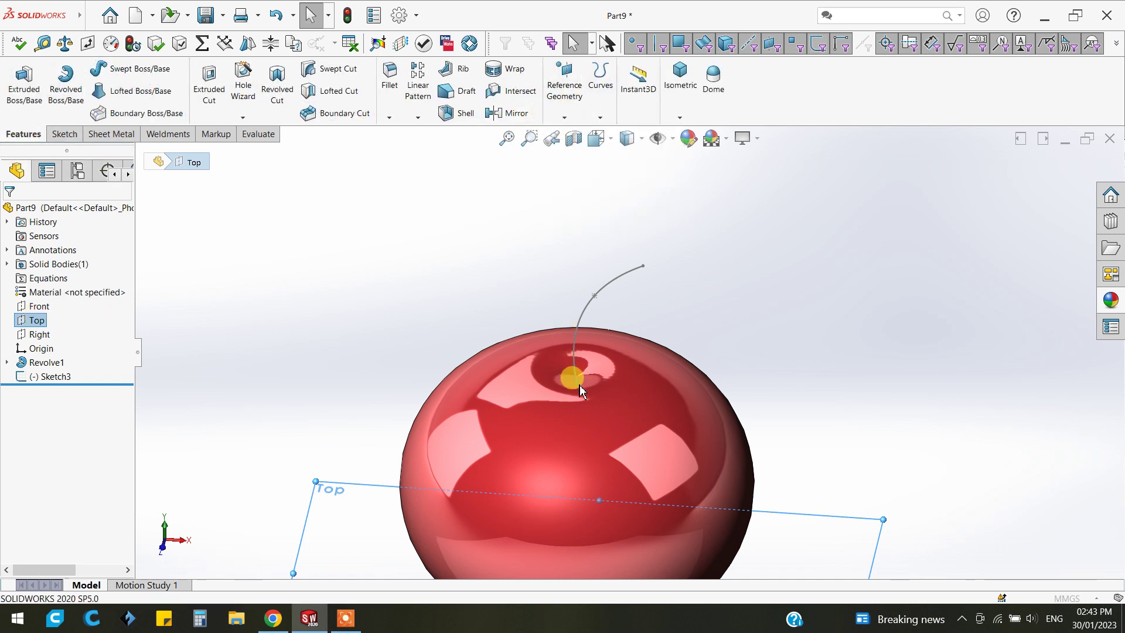
click(262, 373)
click(11, 217)
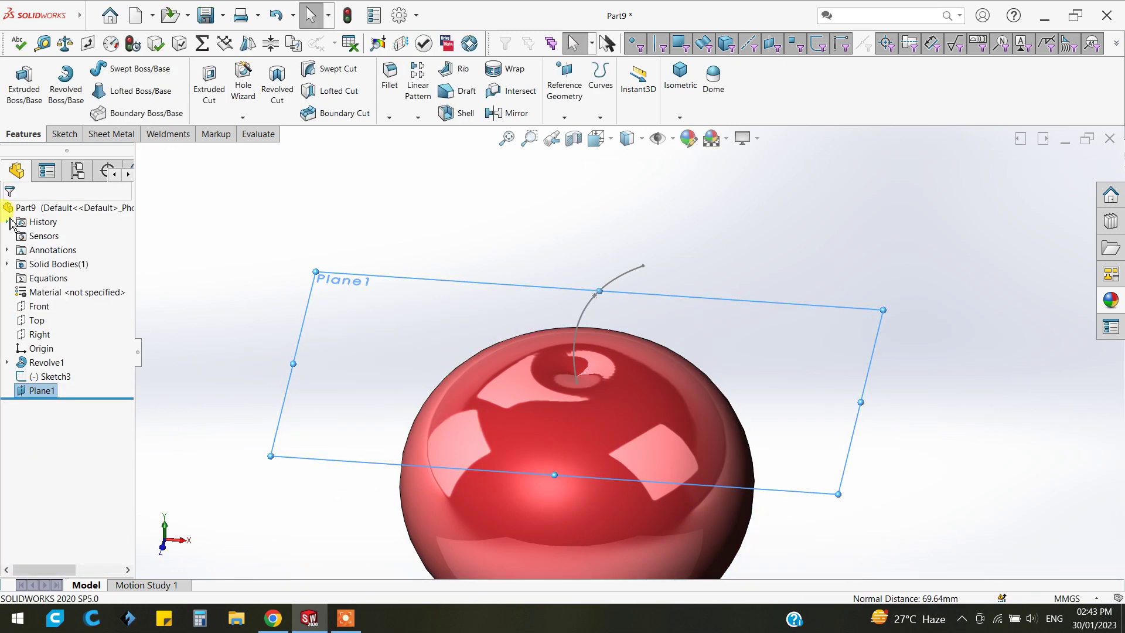
key(ctrl+8)
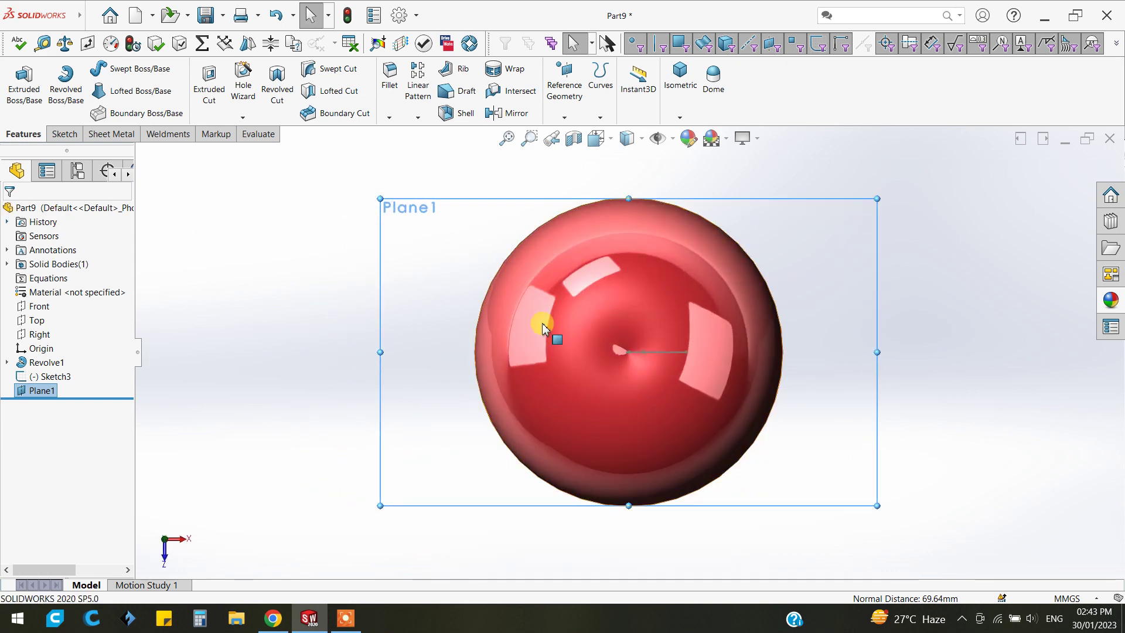
scroll(640, 367, down, 2)
scroll(633, 304, down, 2)
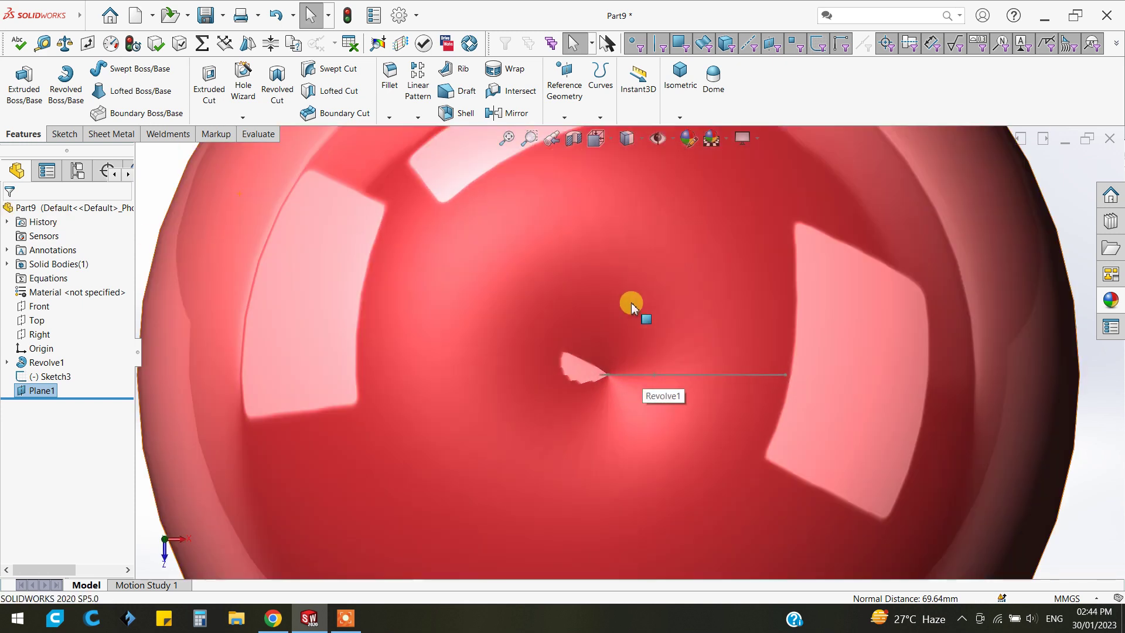
click(69, 134)
Start a sketch on Plane1 and draw a small ellipse at the stem's base point
click(27, 97)
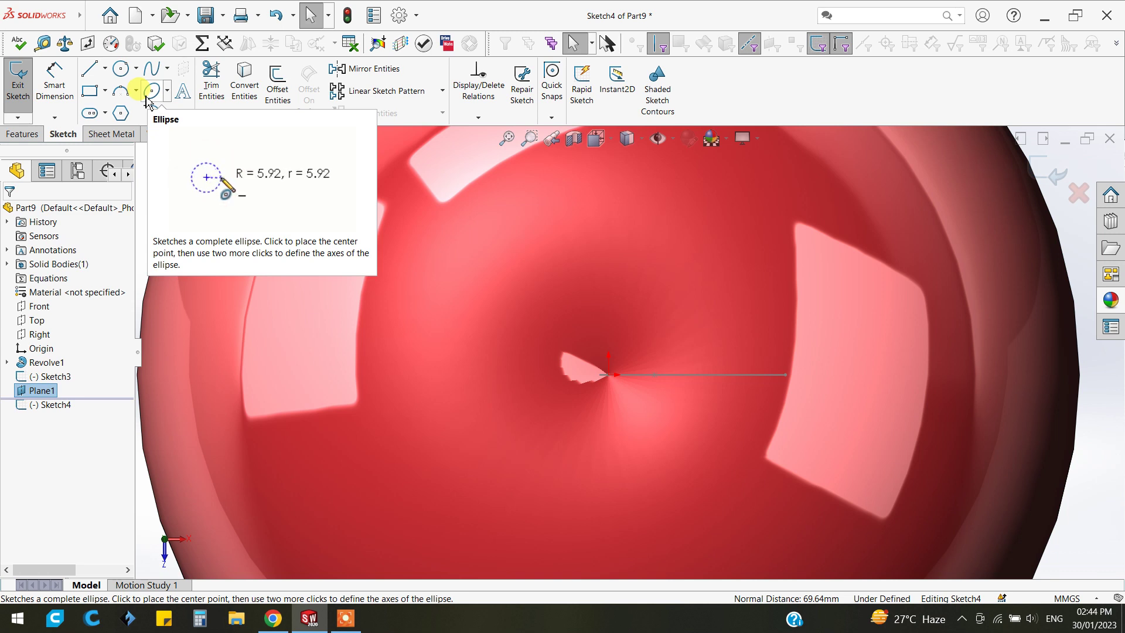
click(148, 96)
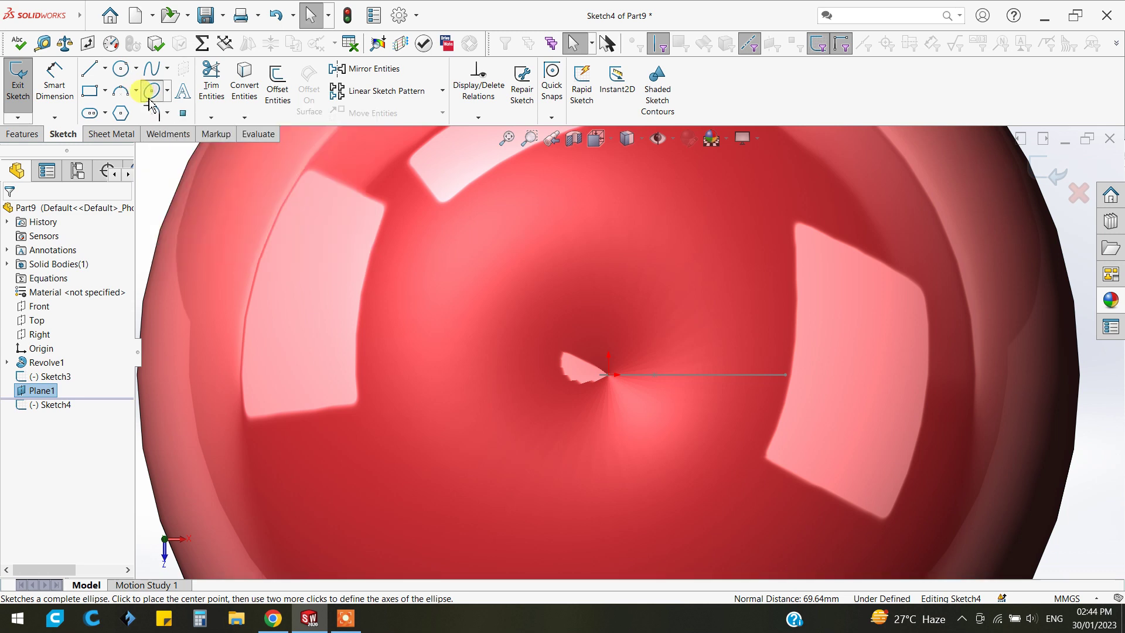
click(611, 382)
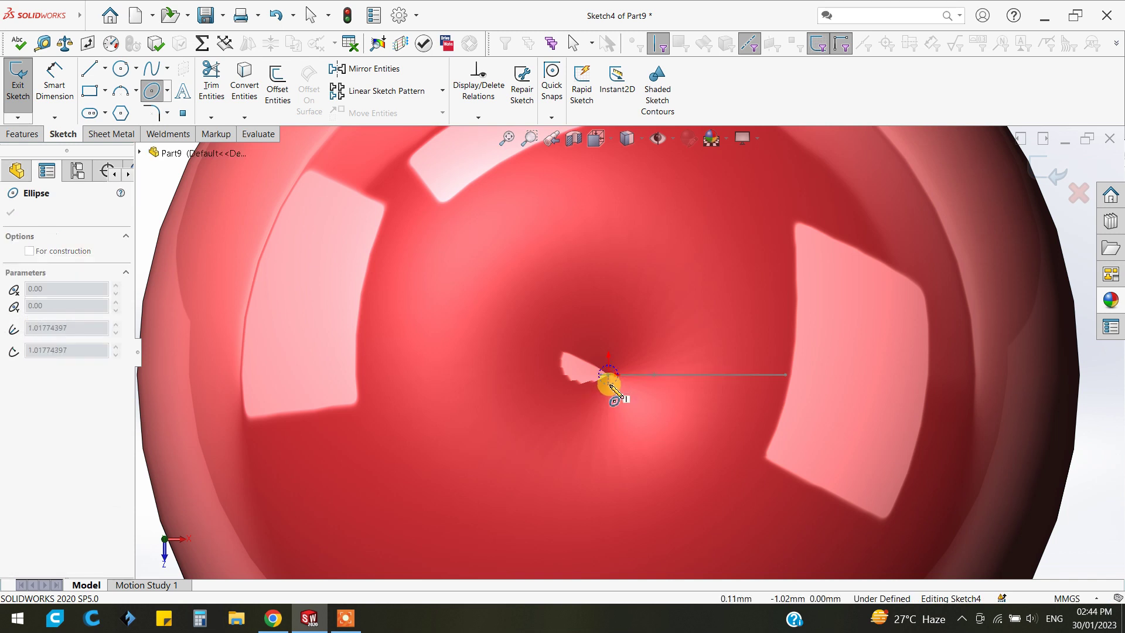
click(613, 388)
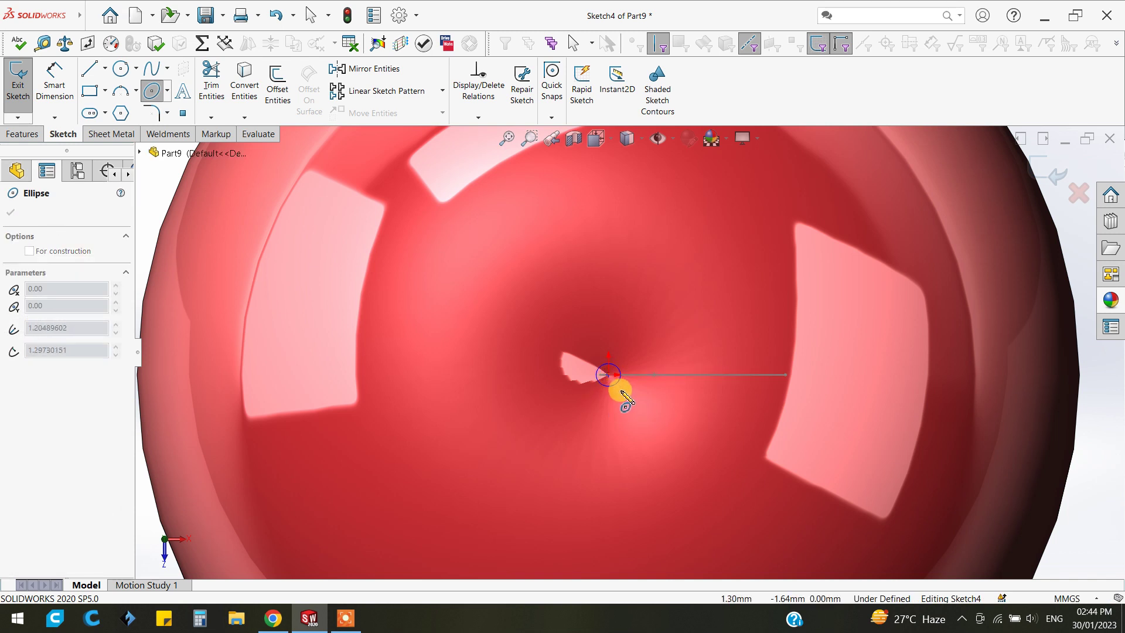
click(621, 392)
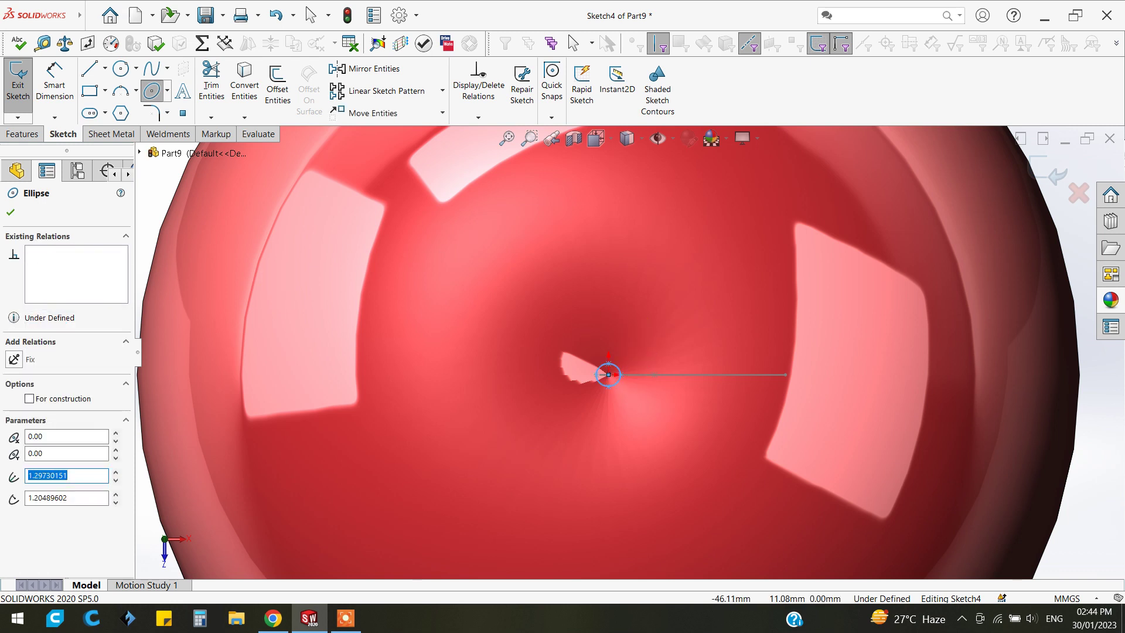
click(10, 215)
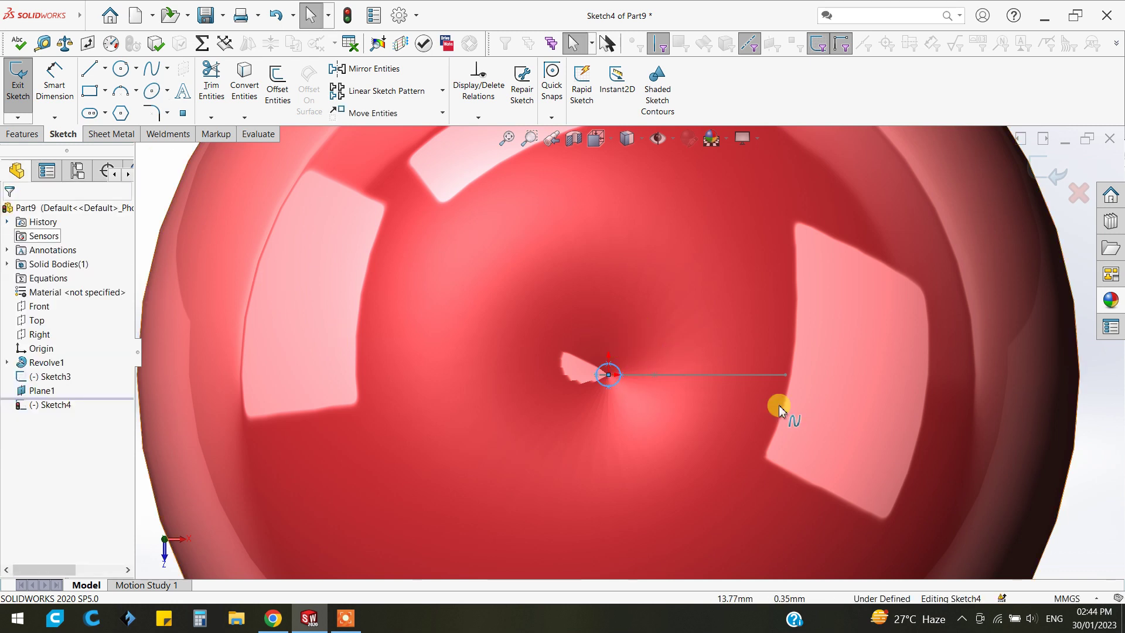
scroll(786, 452, up, 3)
middle_drag(759, 448, 753, 328)
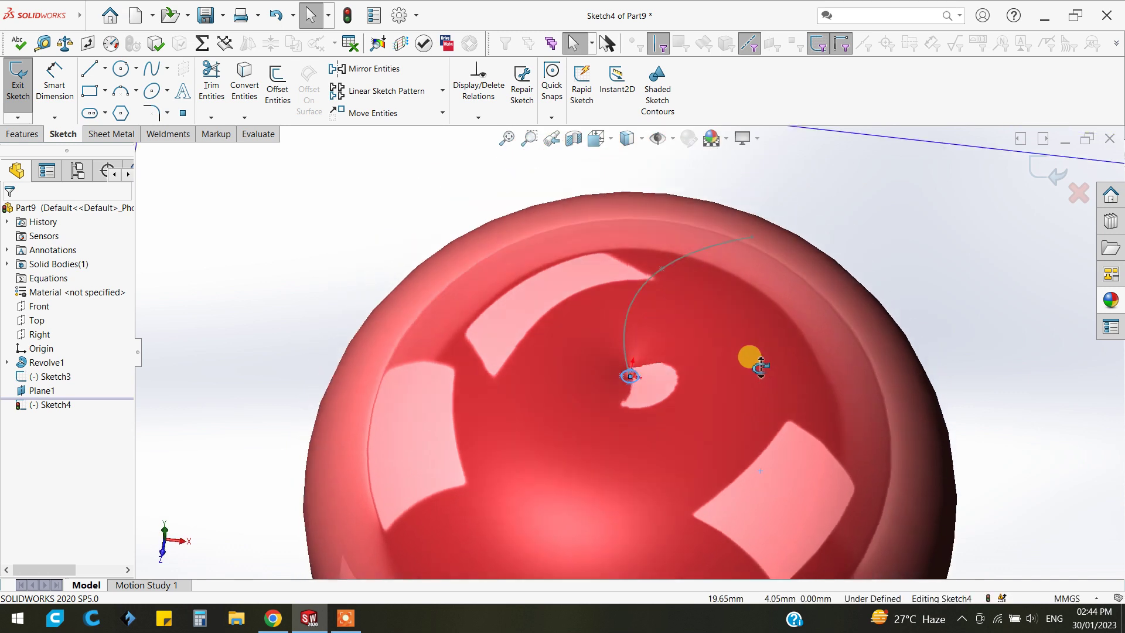
scroll(754, 331, up, 3)
scroll(752, 346, down, 2)
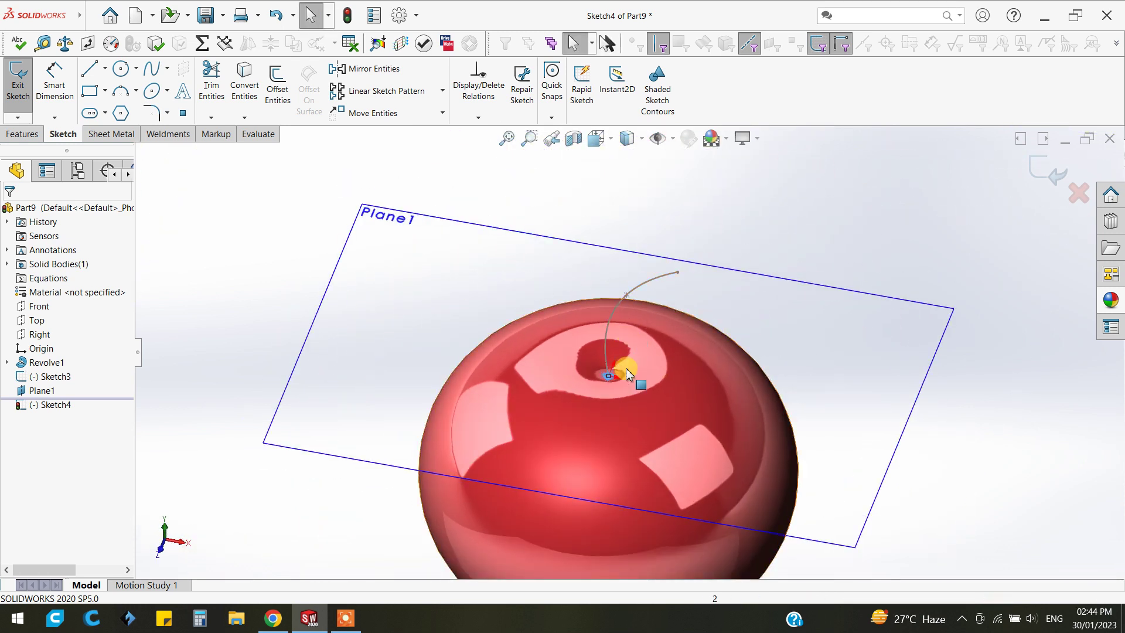
scroll(623, 375, down, 3)
Dimension the ellipse radius to 1.5 mm
click(54, 82)
scroll(601, 376, down, 3)
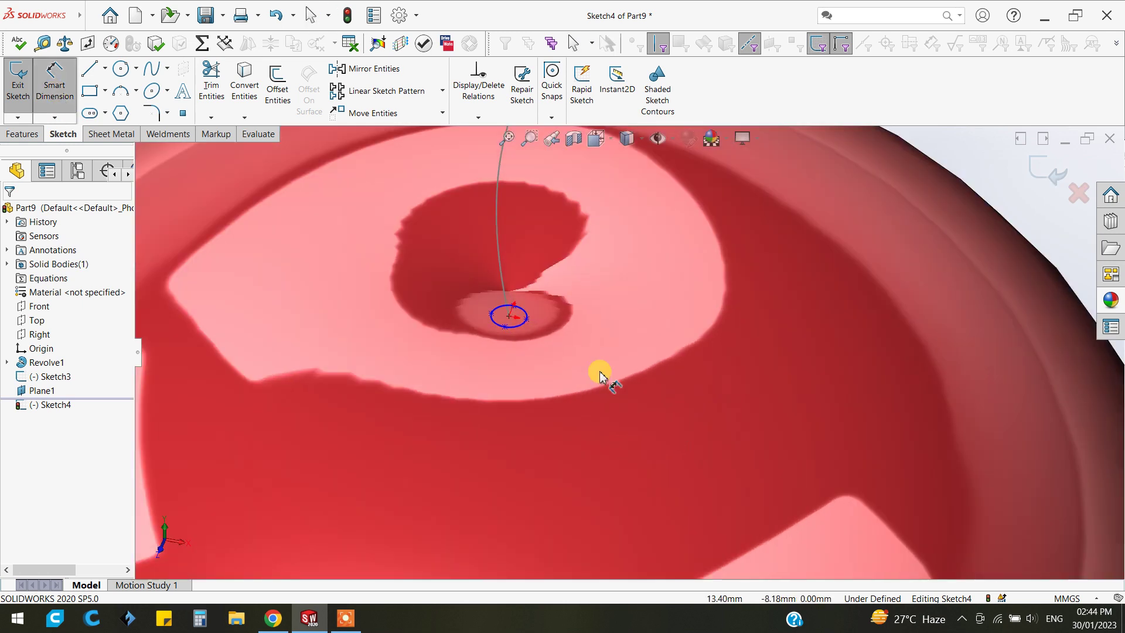
click(499, 327)
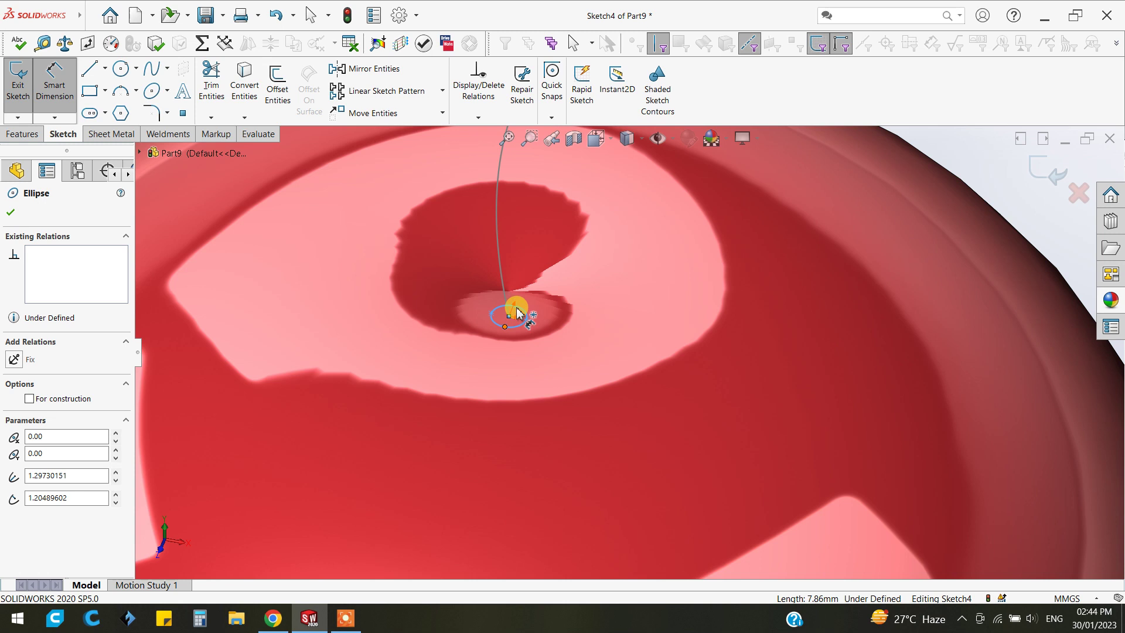
click(505, 326)
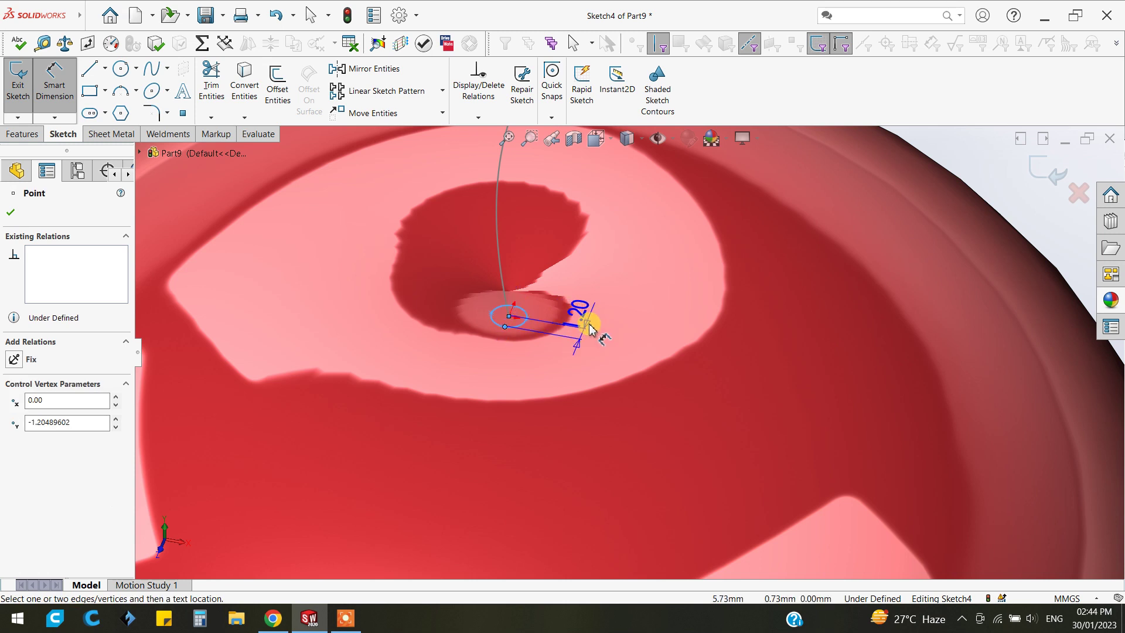
click(589, 328)
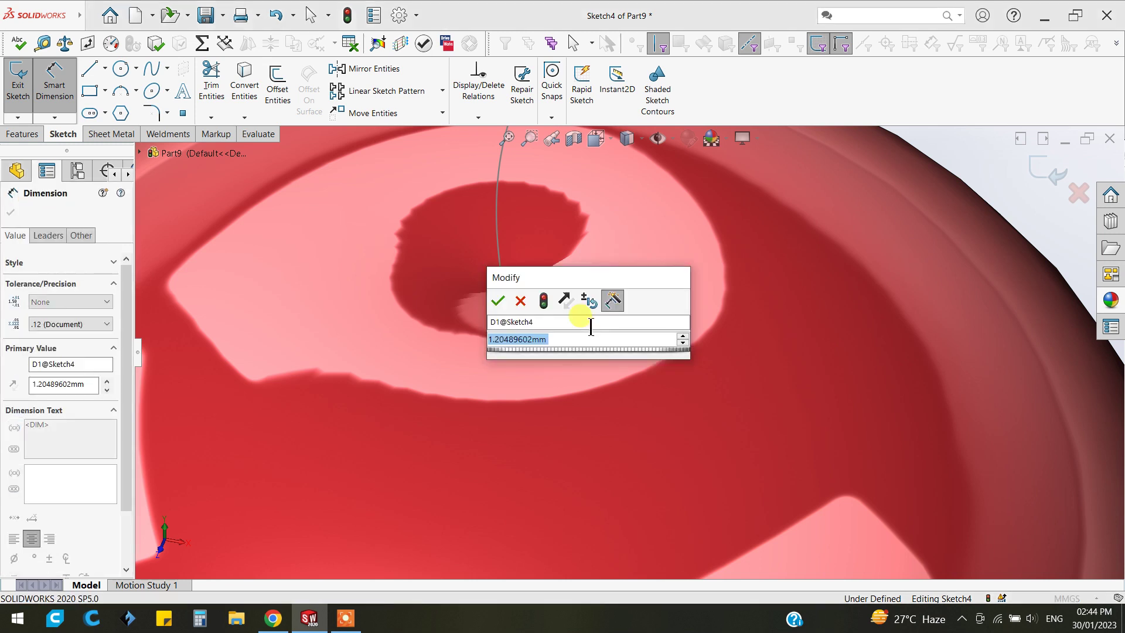
text(1.5)
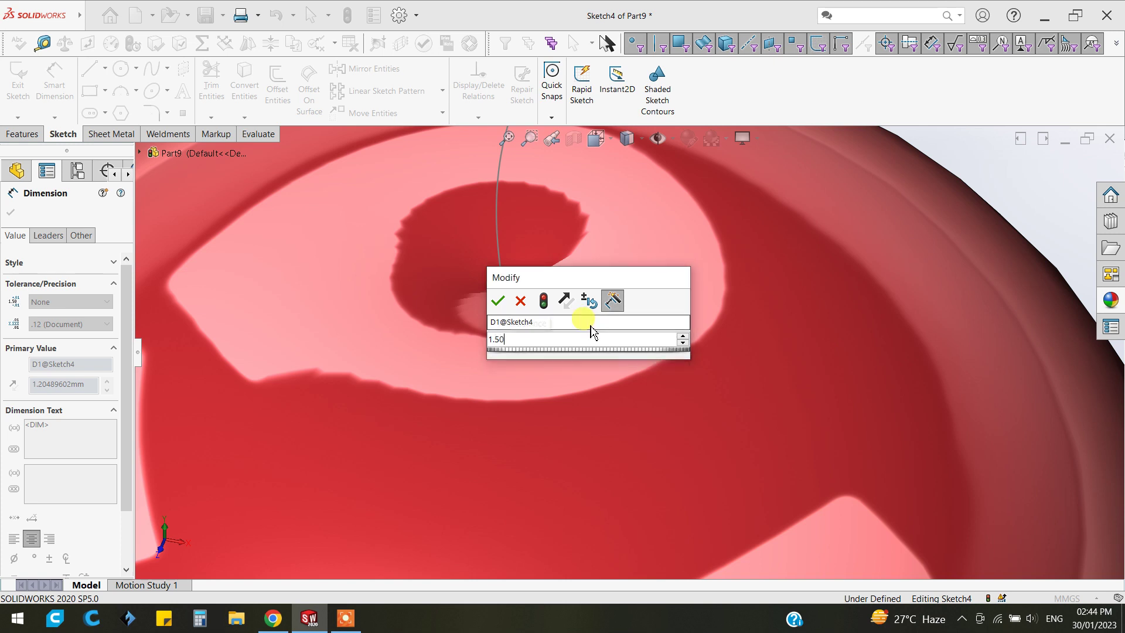
key(Return)
click(10, 212)
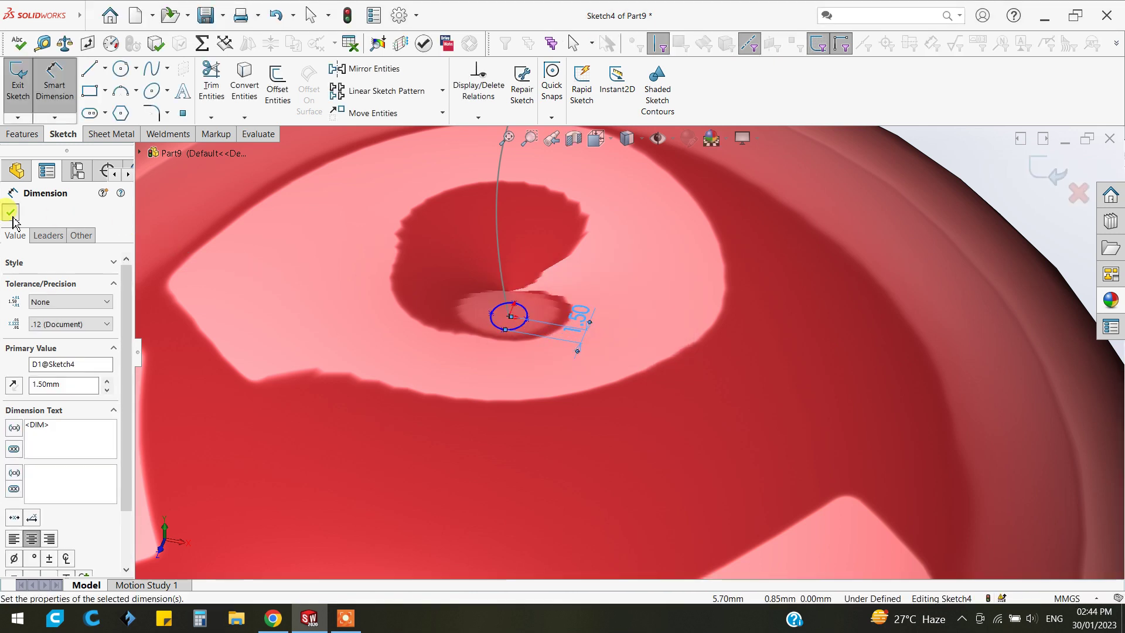
scroll(674, 263, up, 5)
scroll(703, 287, up, 2)
scroll(679, 264, down, 1)
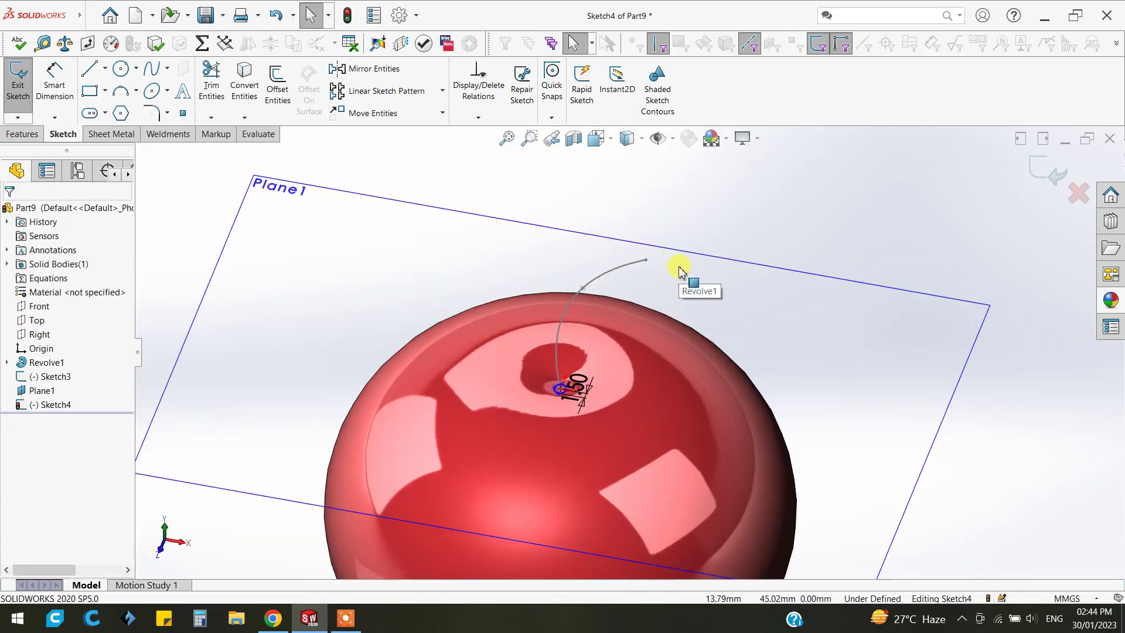
Exit the ellipse sketch and hide Plane1
click(1040, 173)
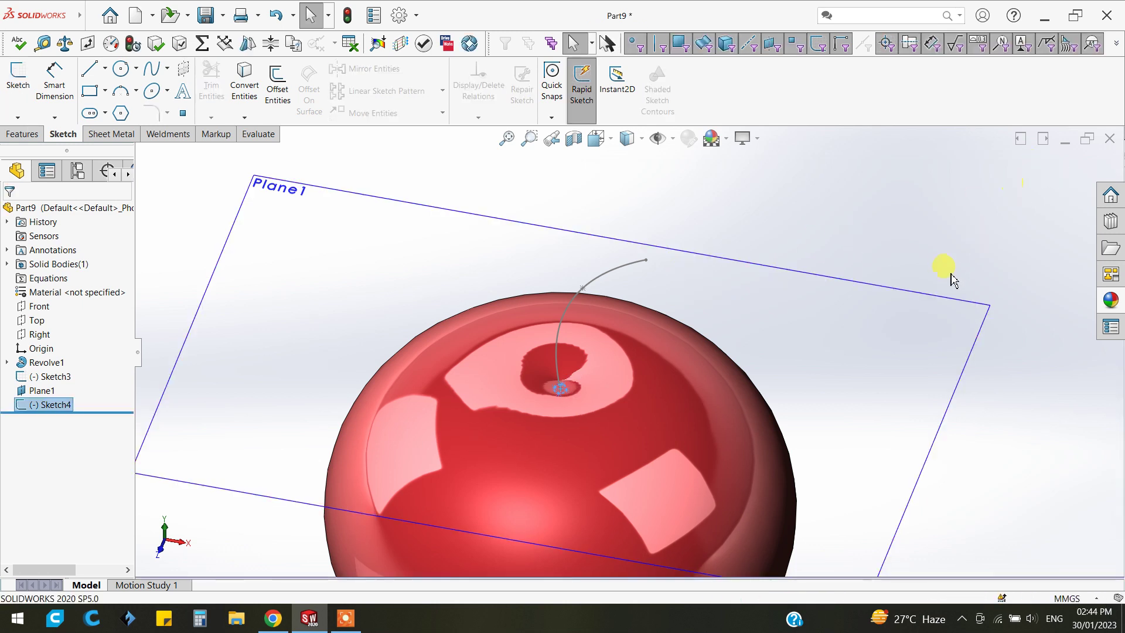
click(923, 293)
click(944, 285)
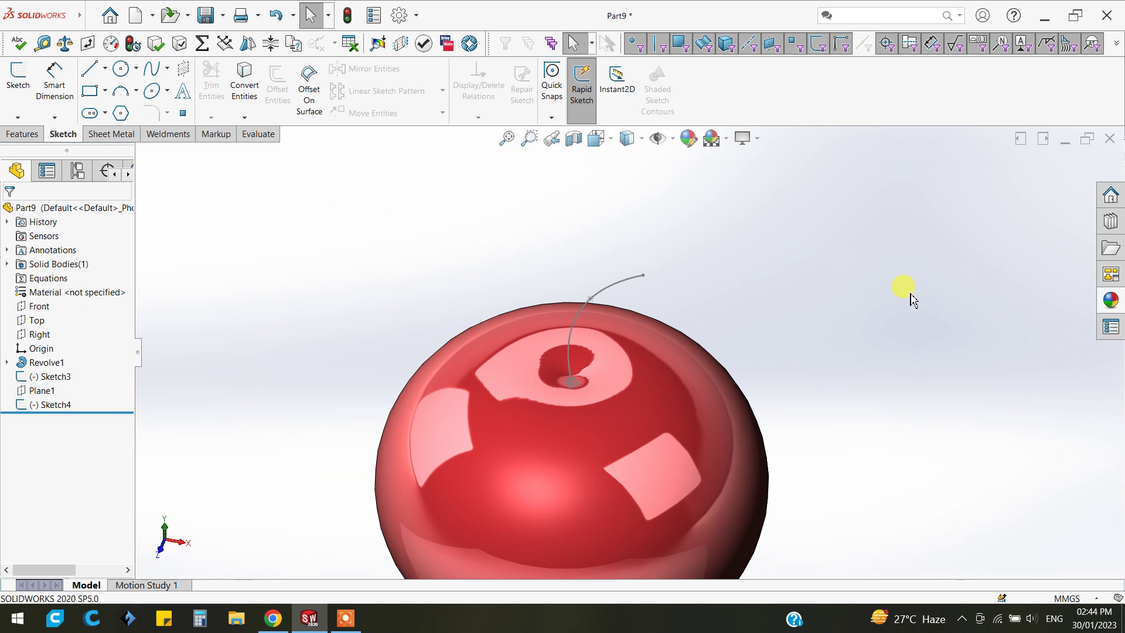
Create Plane2 parallel to the Right plane through the stem's top endpoint
click(41, 336)
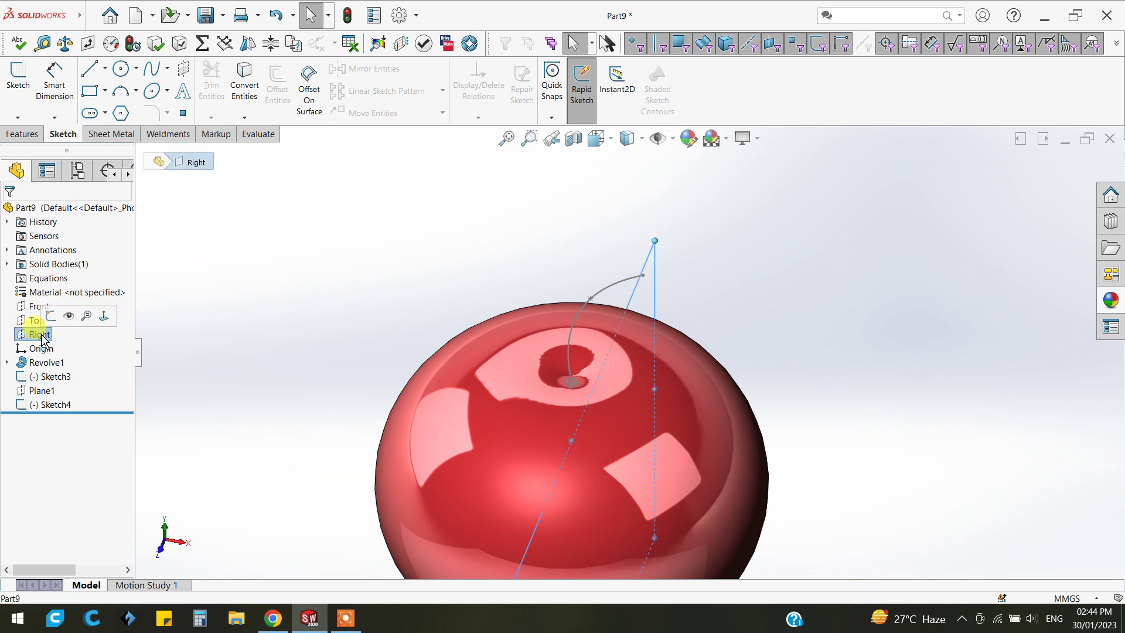
click(14, 132)
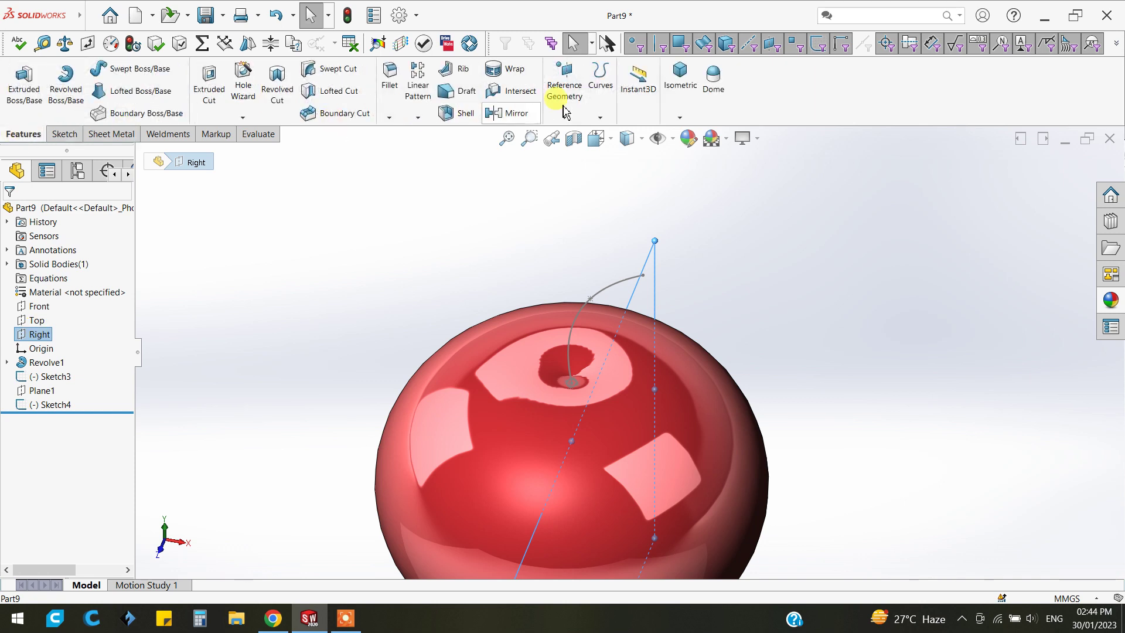
click(565, 116)
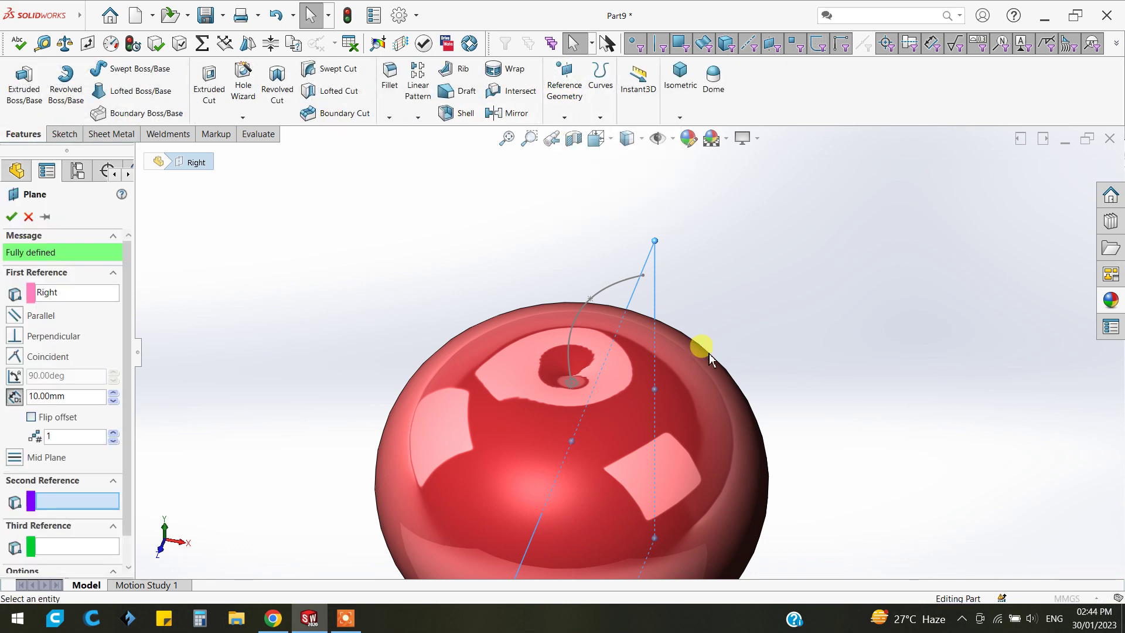
click(644, 276)
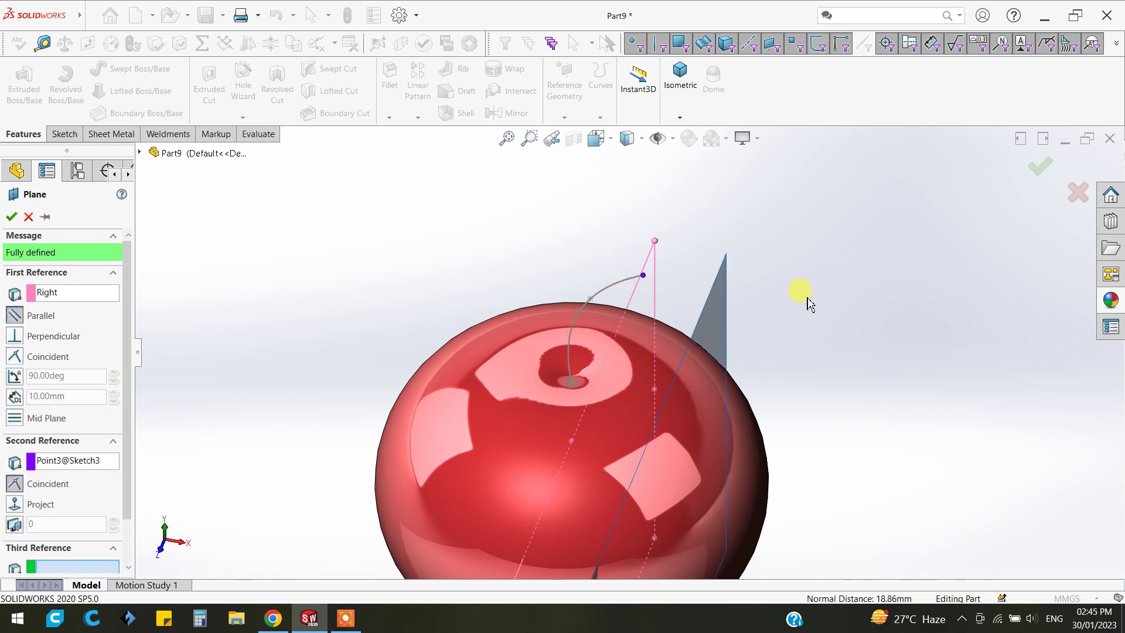
mouse_move(853, 311)
middle_down()
mouse_move(803, 319)
mouse_move(774, 357)
mouse_move(846, 326)
mouse_move(873, 261)
middle_up()
key(ctrl+1)
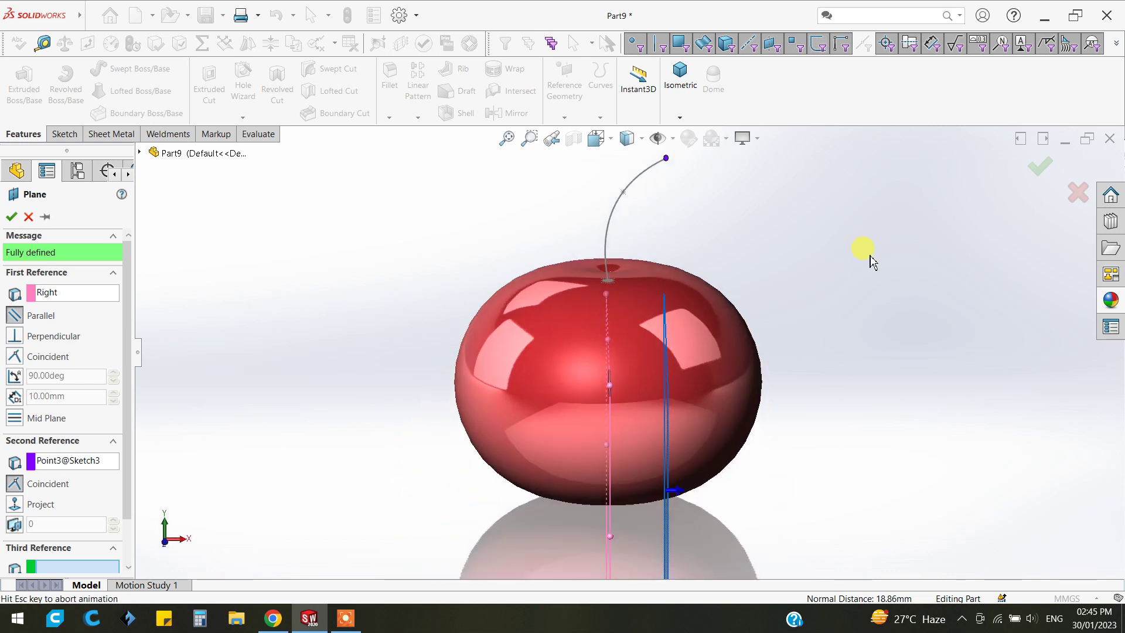
key(ctrl+2)
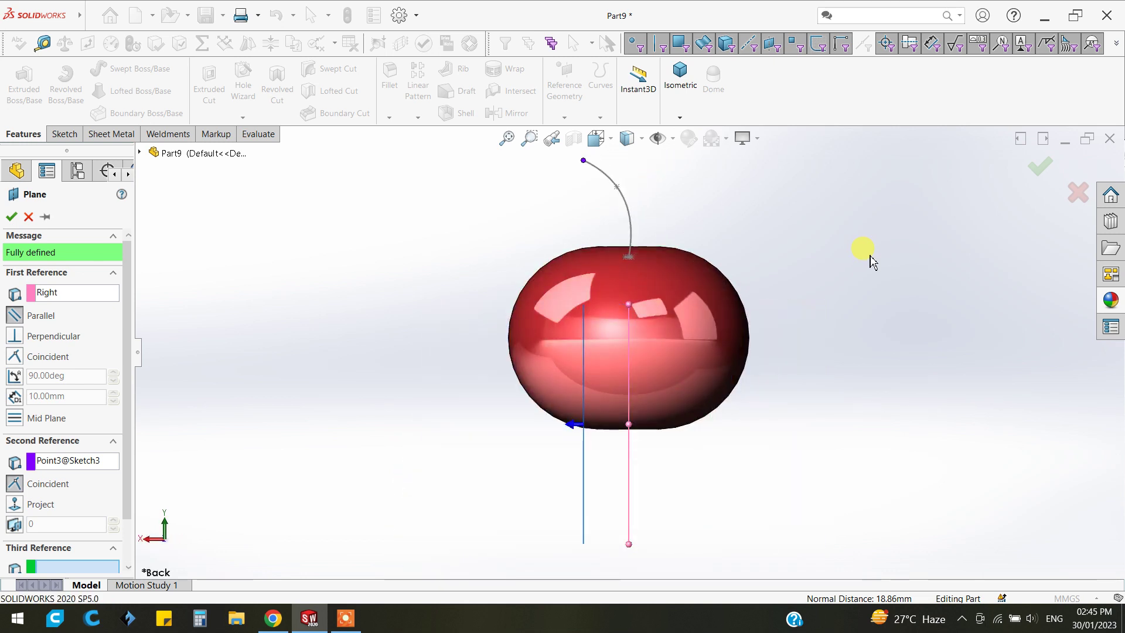
middle_drag(801, 363, 887, 377)
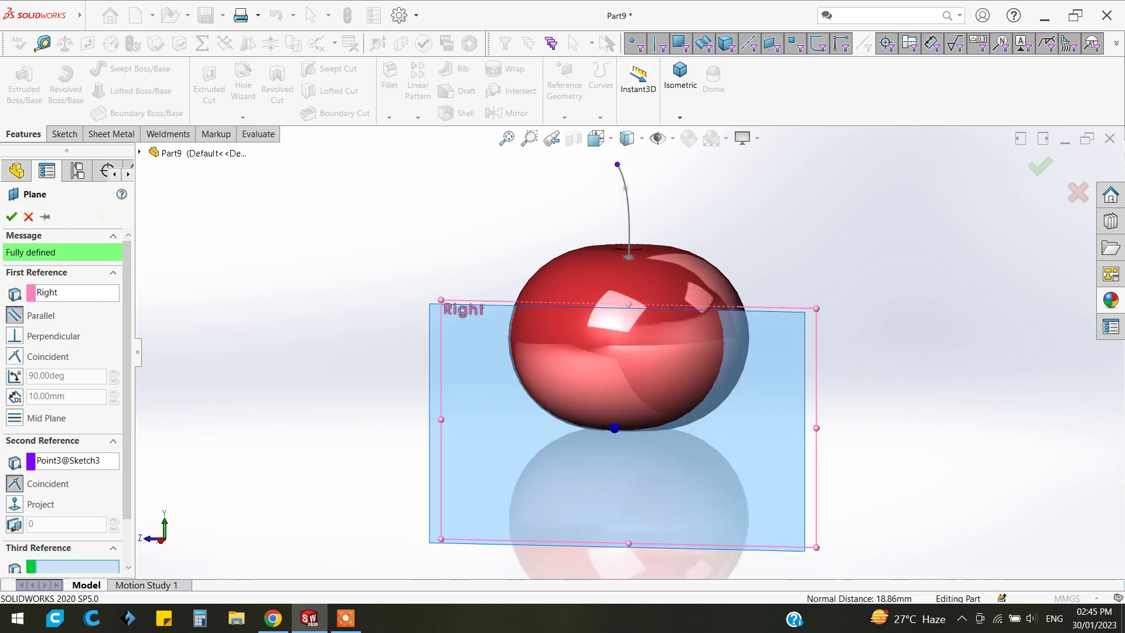
click(11, 216)
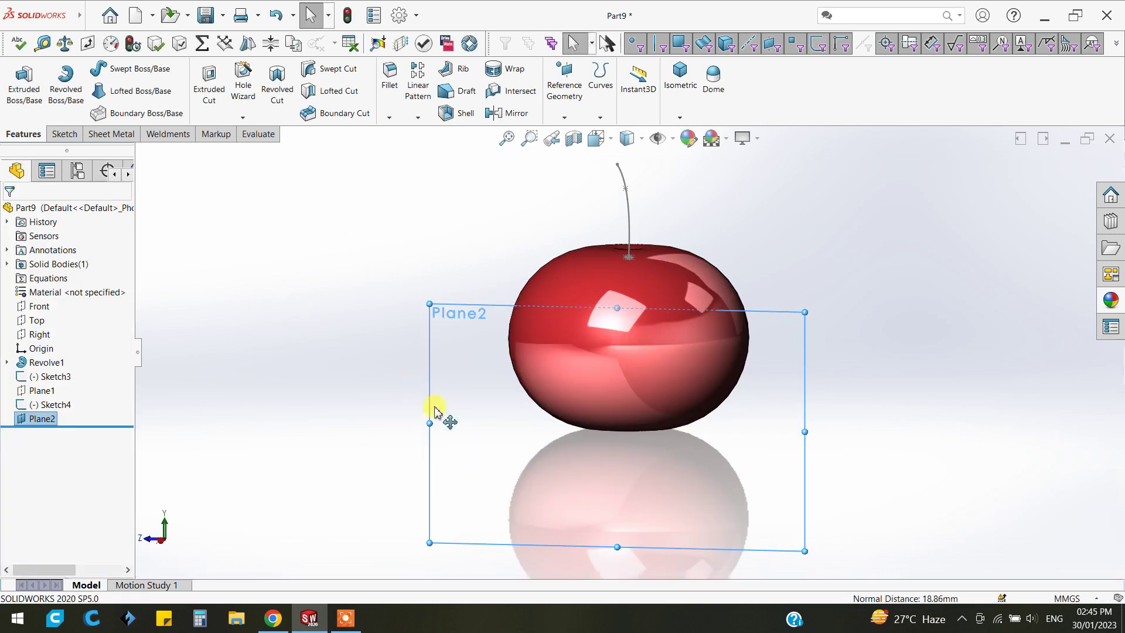
Start a sketch on Plane2 and draw a small ellipse centred on the stem curve's top end
key(ctrl+8)
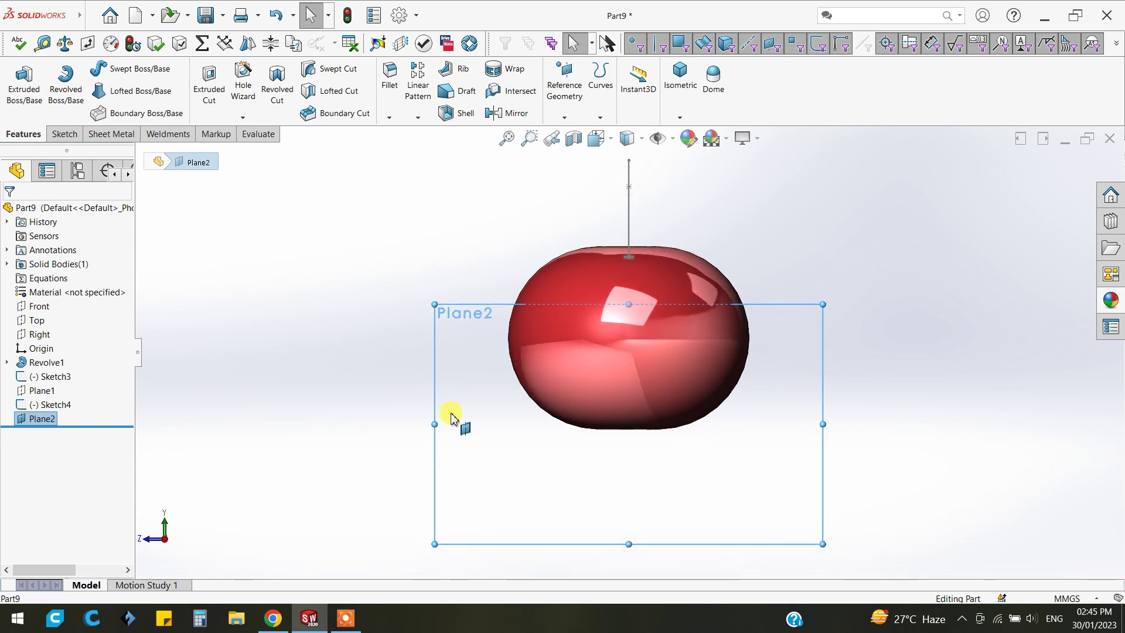
scroll(692, 252, up, 1)
scroll(644, 237, down, 3)
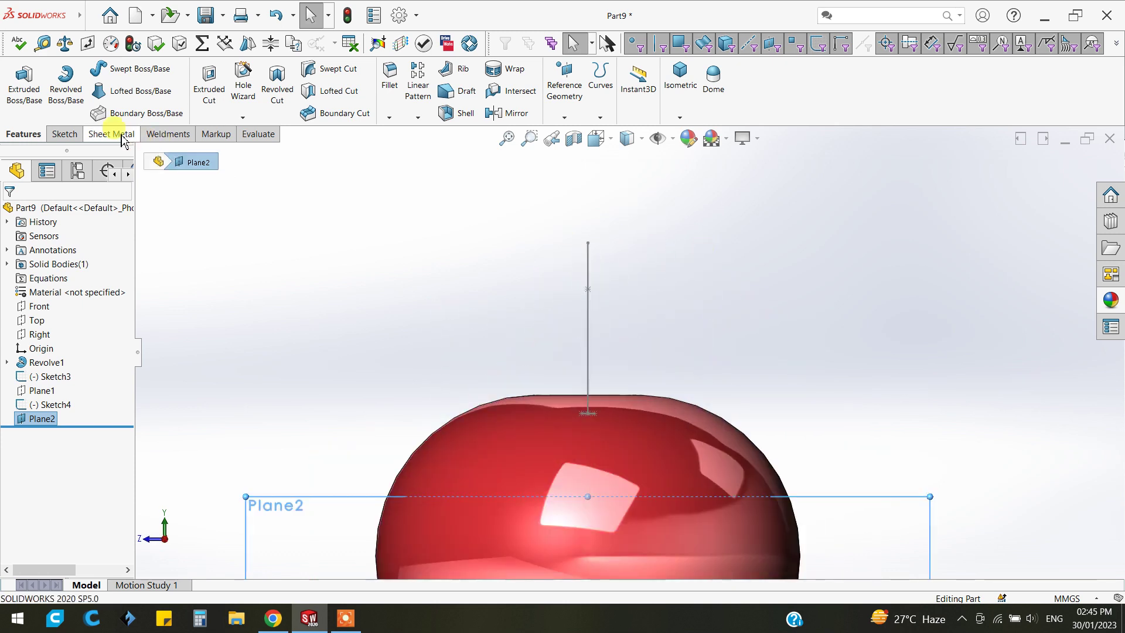
click(63, 134)
click(19, 80)
click(152, 91)
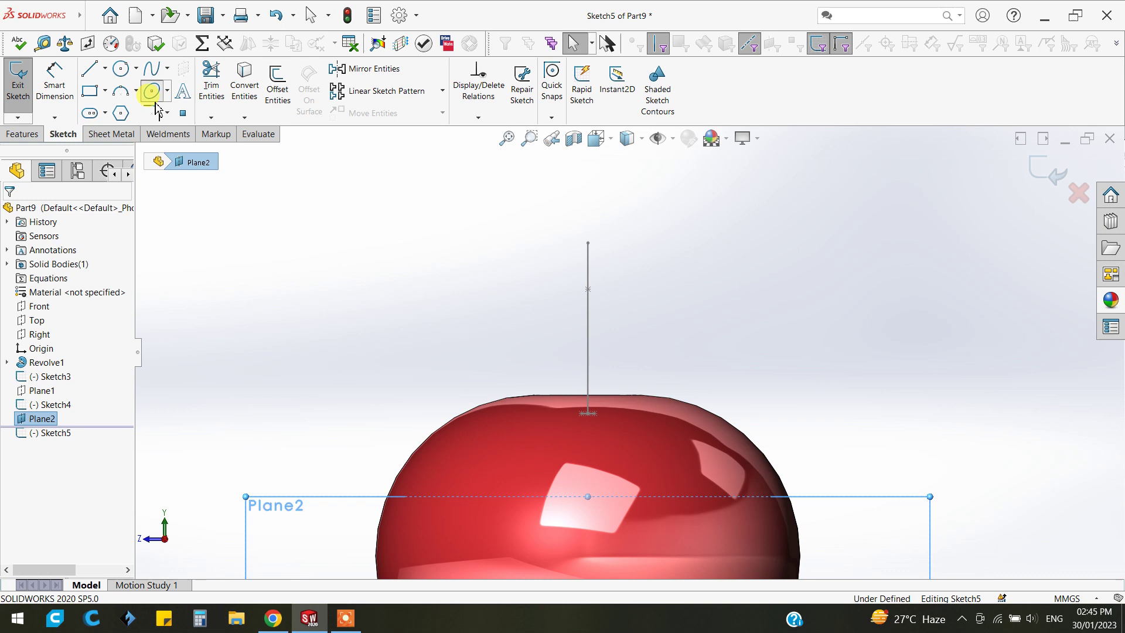
click(588, 243)
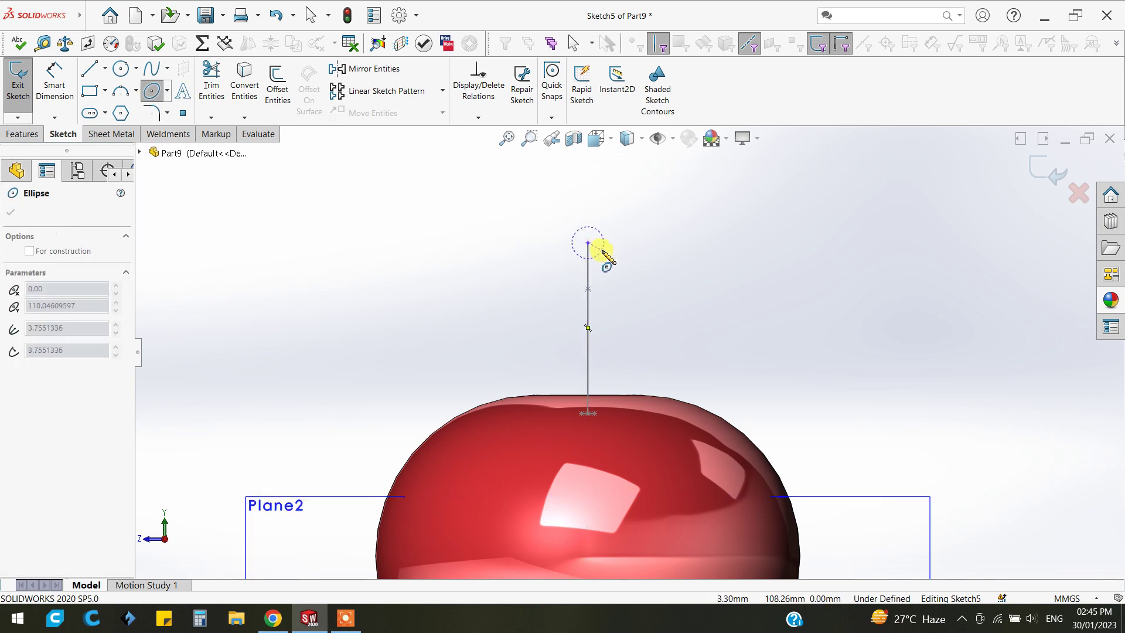
click(602, 253)
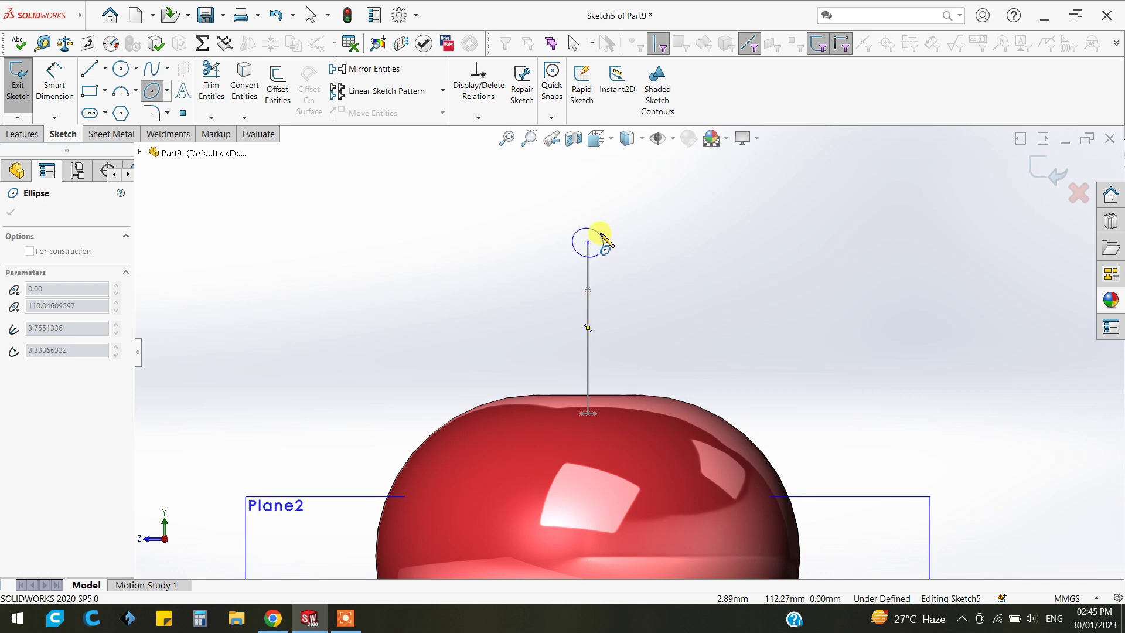
click(603, 241)
Dimension the shape 5 mm across and exit Sketch5
click(55, 82)
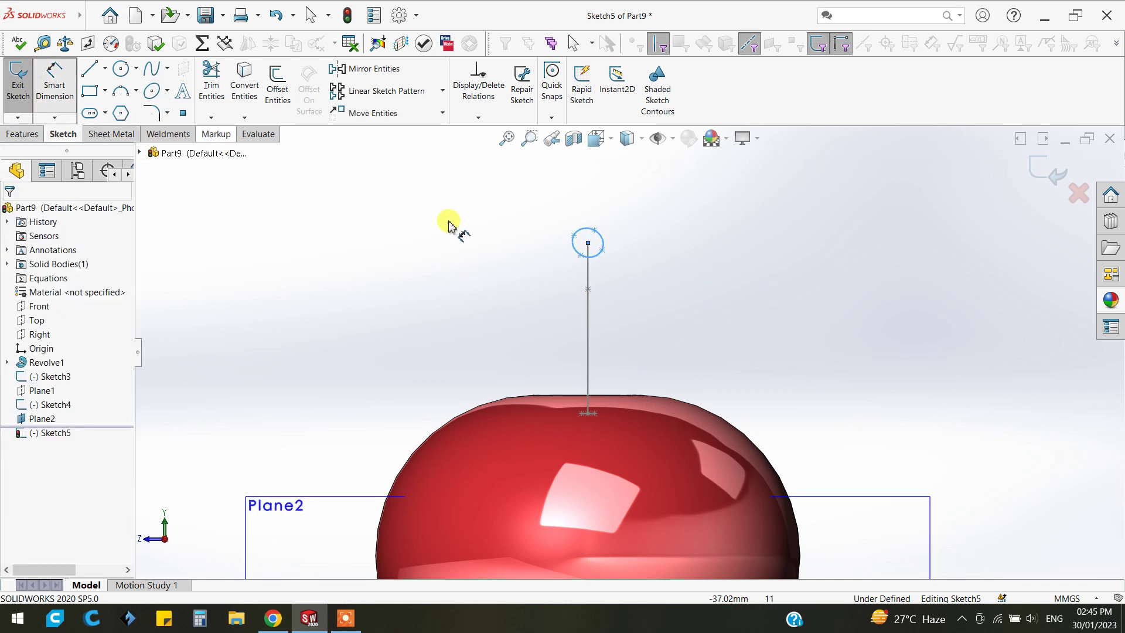
click(581, 255)
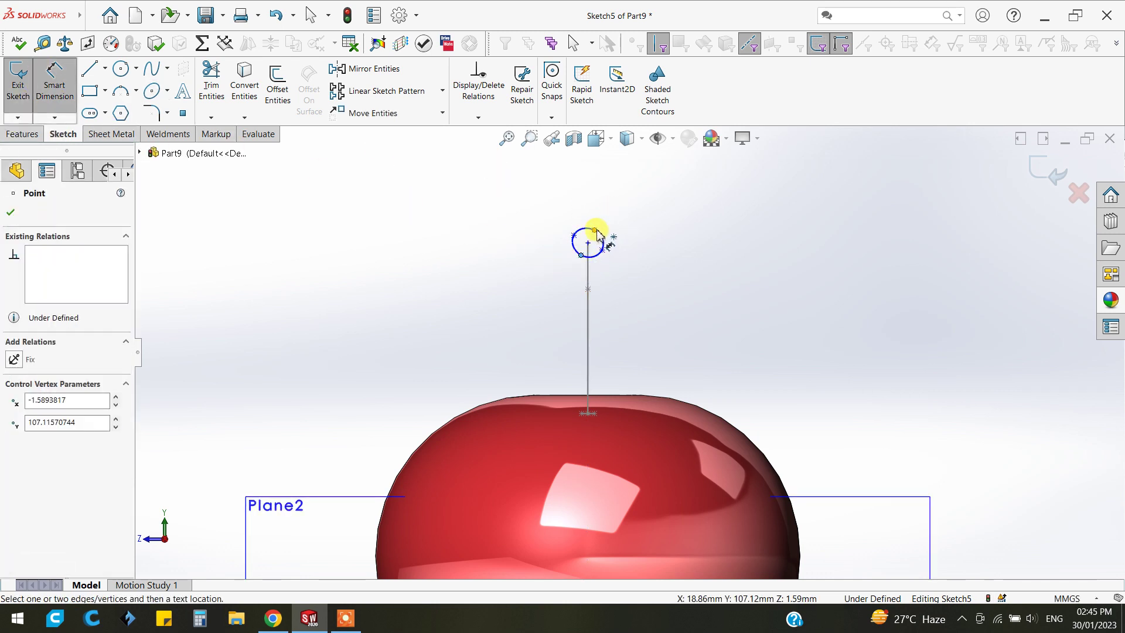
click(595, 230)
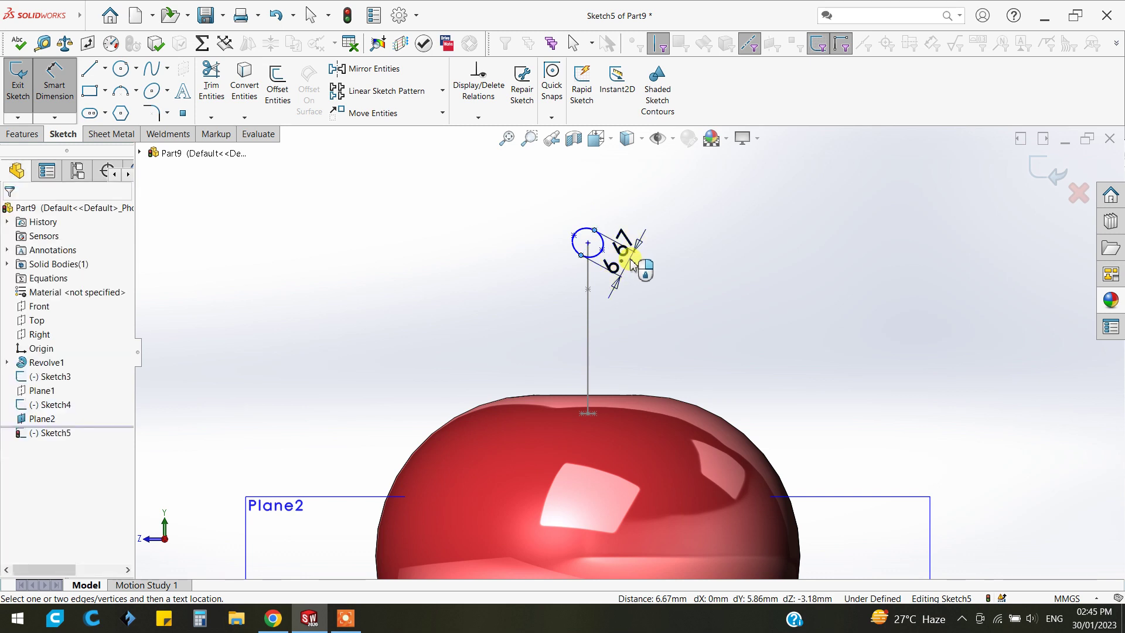
click(632, 262)
text(5)
key(Return)
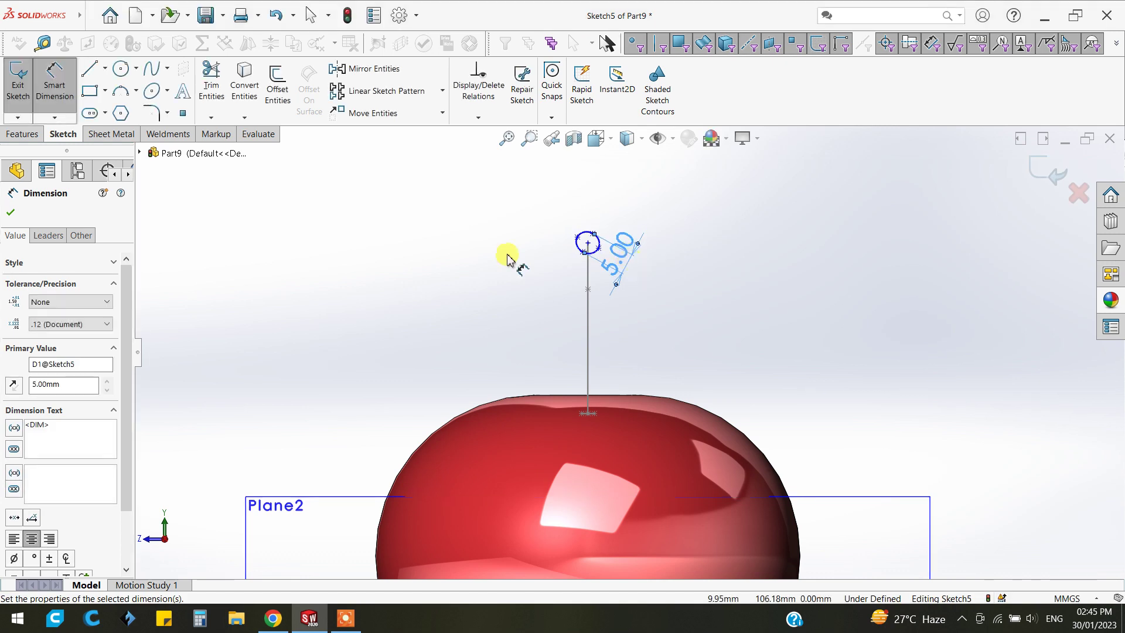
key(Escape)
scroll(593, 308, up, 2)
mouse_move(557, 326)
middle_down()
mouse_move(611, 447)
mouse_move(667, 365)
mouse_move(633, 381)
mouse_move(708, 299)
middle_up()
click(1048, 187)
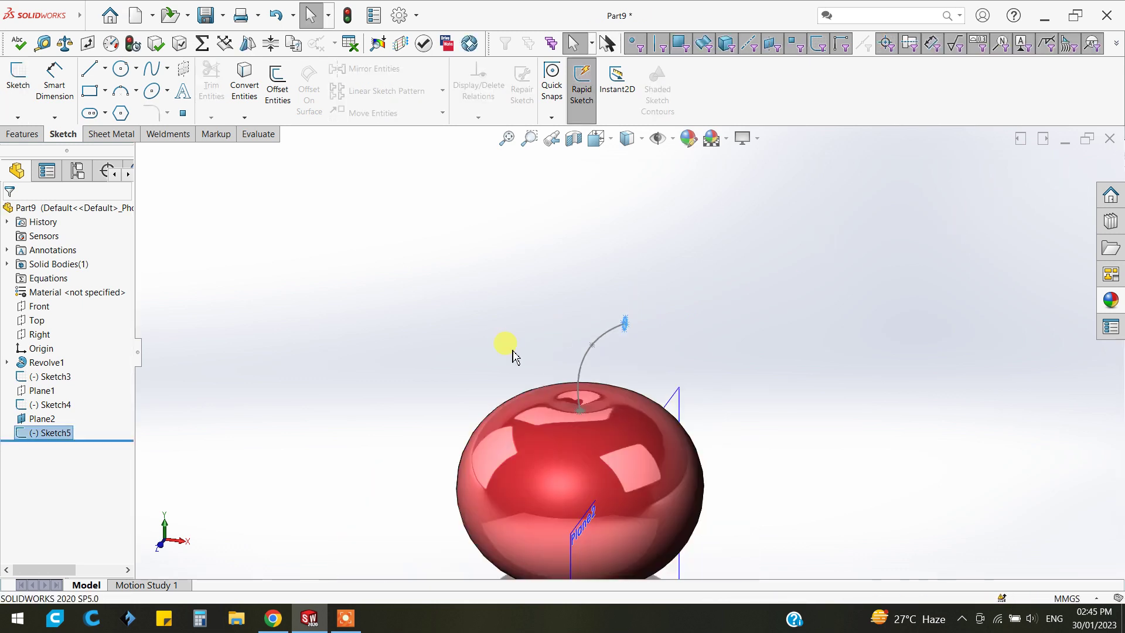
click(698, 423)
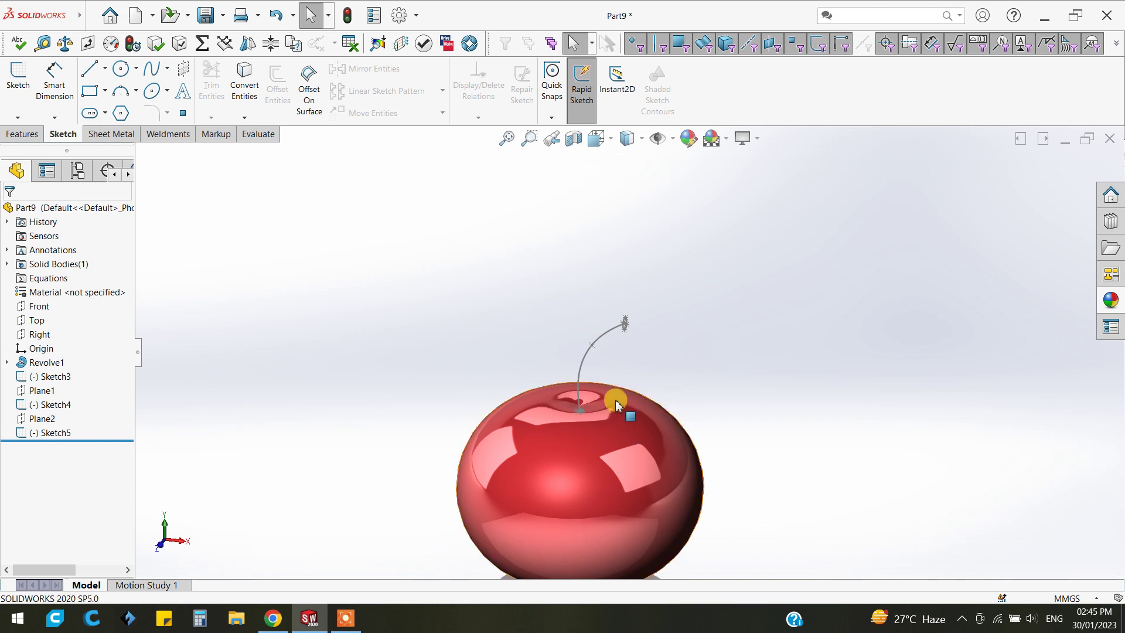
scroll(596, 392, down, 2)
scroll(597, 393, down, 2)
mouse_move(641, 359)
middle_down()
mouse_move(643, 410)
mouse_move(593, 357)
middle_up()
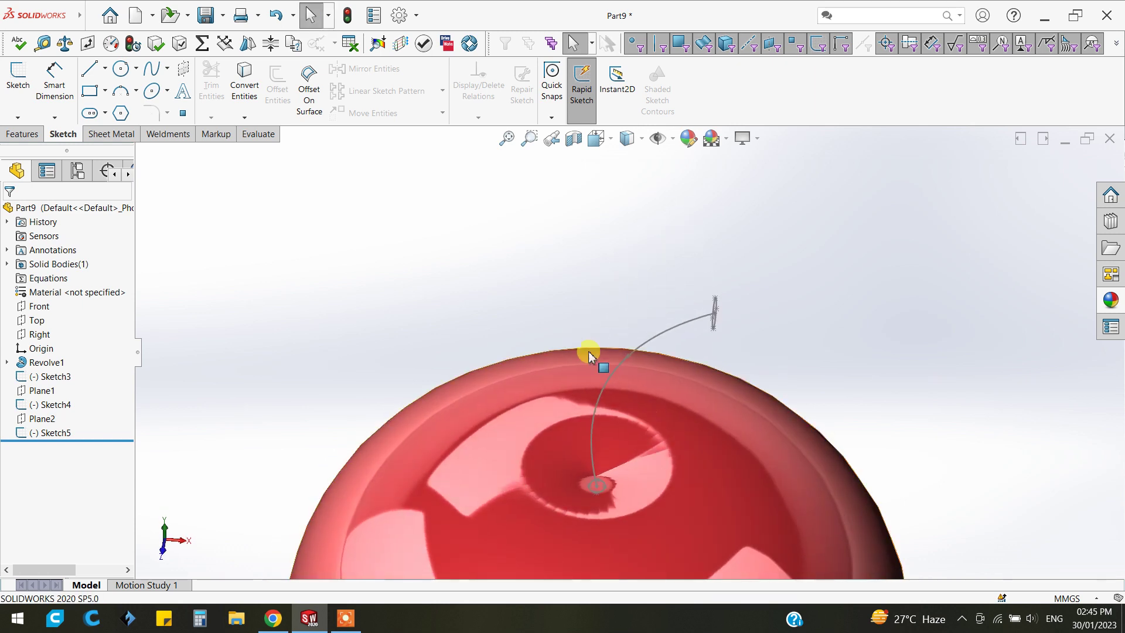
click(22, 134)
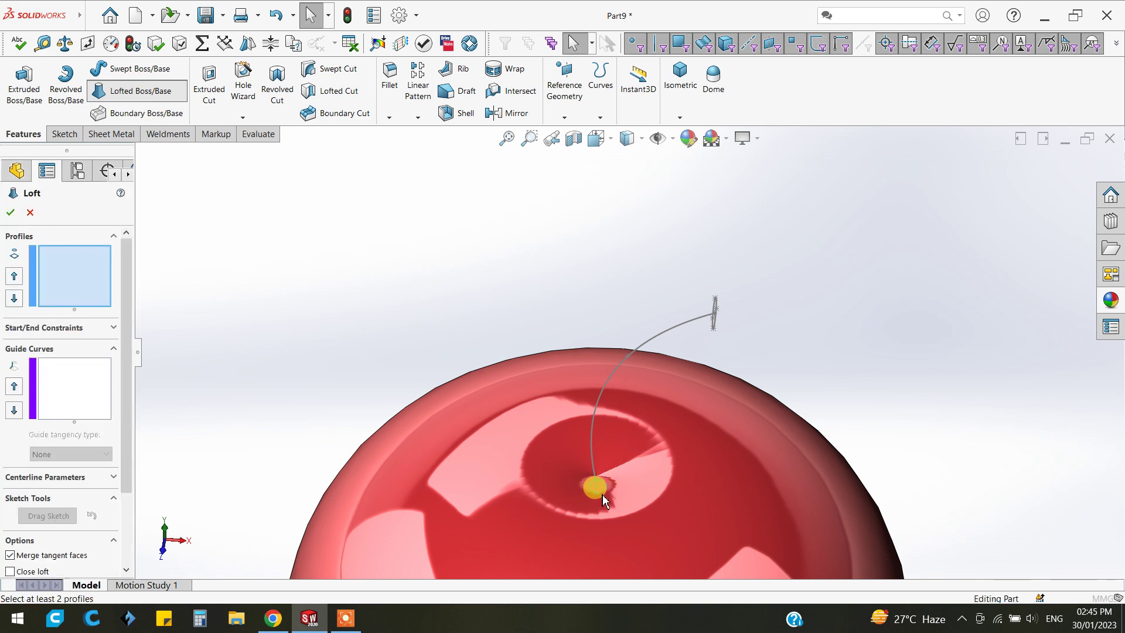
scroll(600, 493, down, 3)
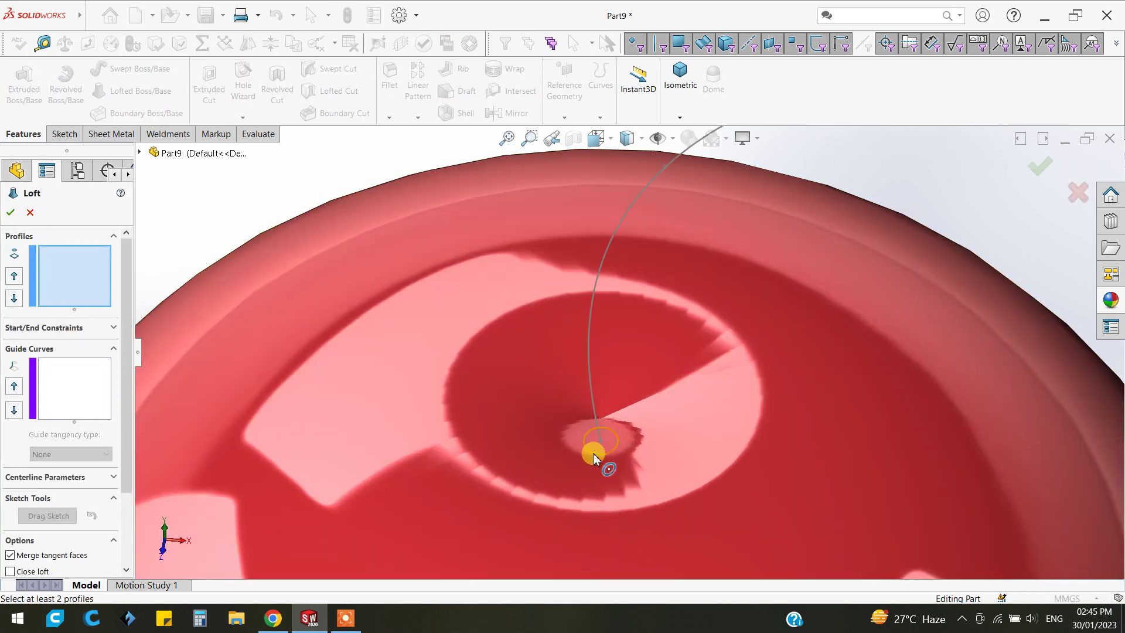
click(593, 455)
scroll(655, 404, up, 3)
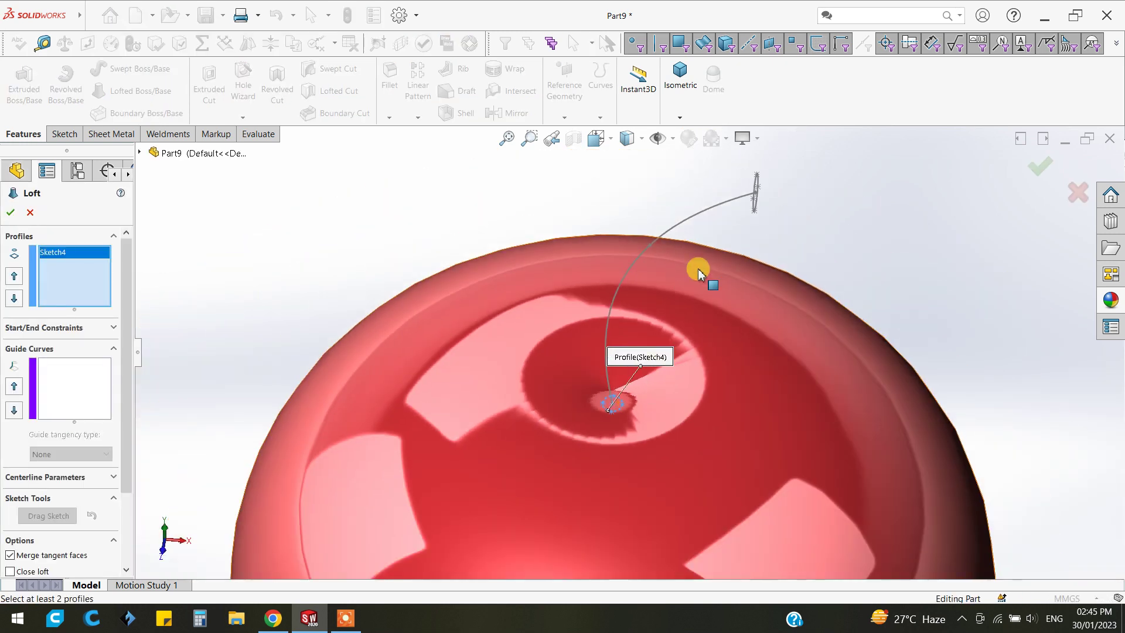
click(754, 204)
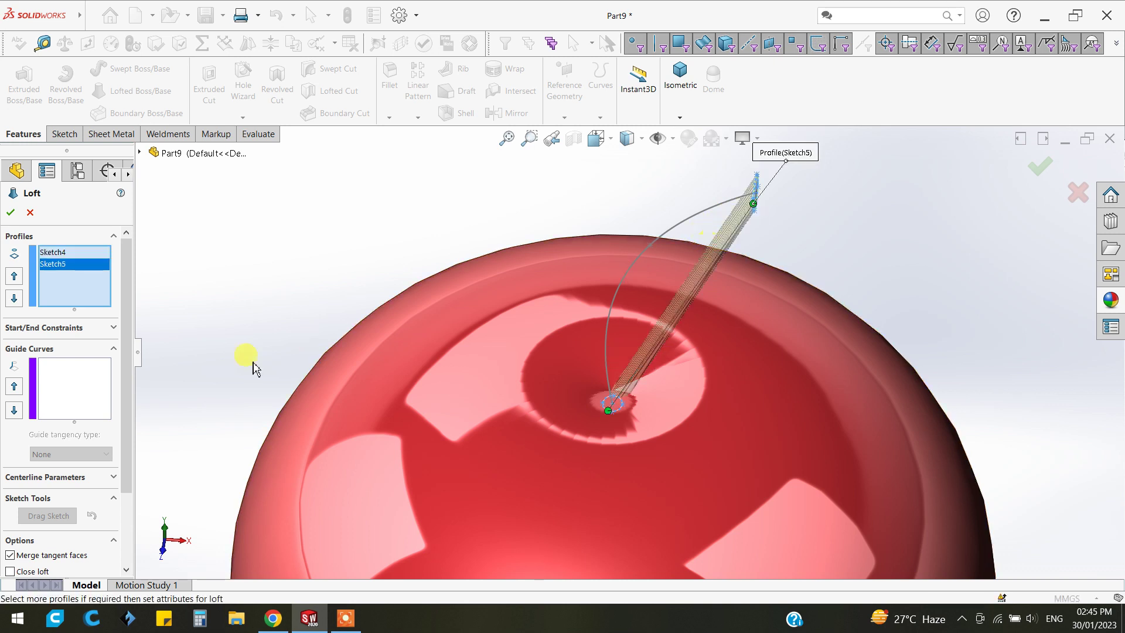
click(100, 384)
click(647, 253)
click(11, 217)
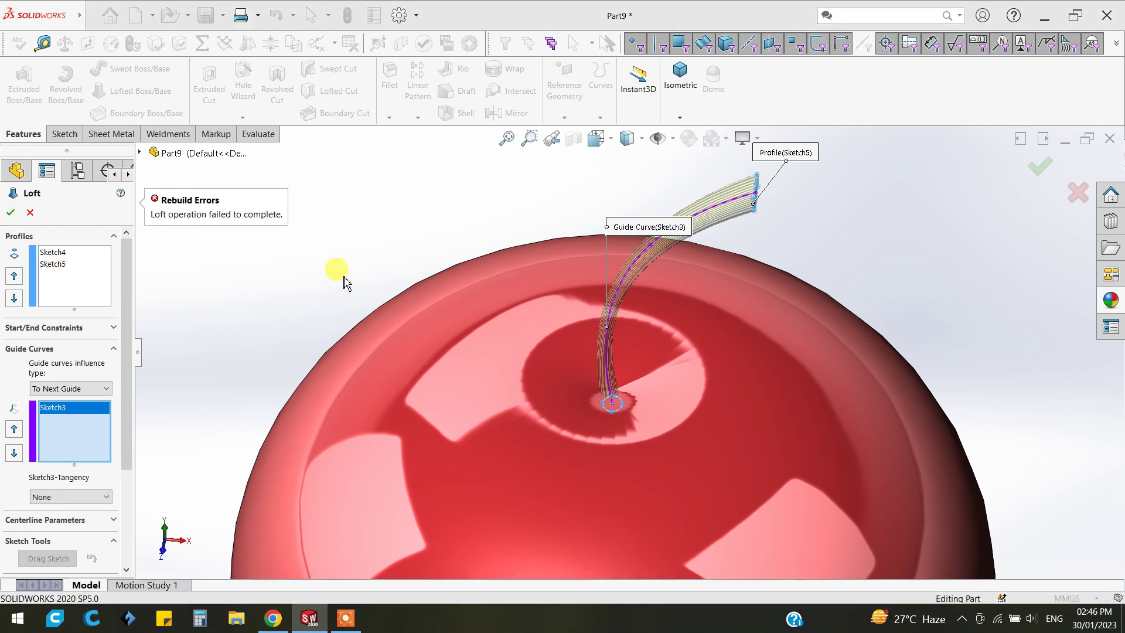
click(44, 390)
click(48, 411)
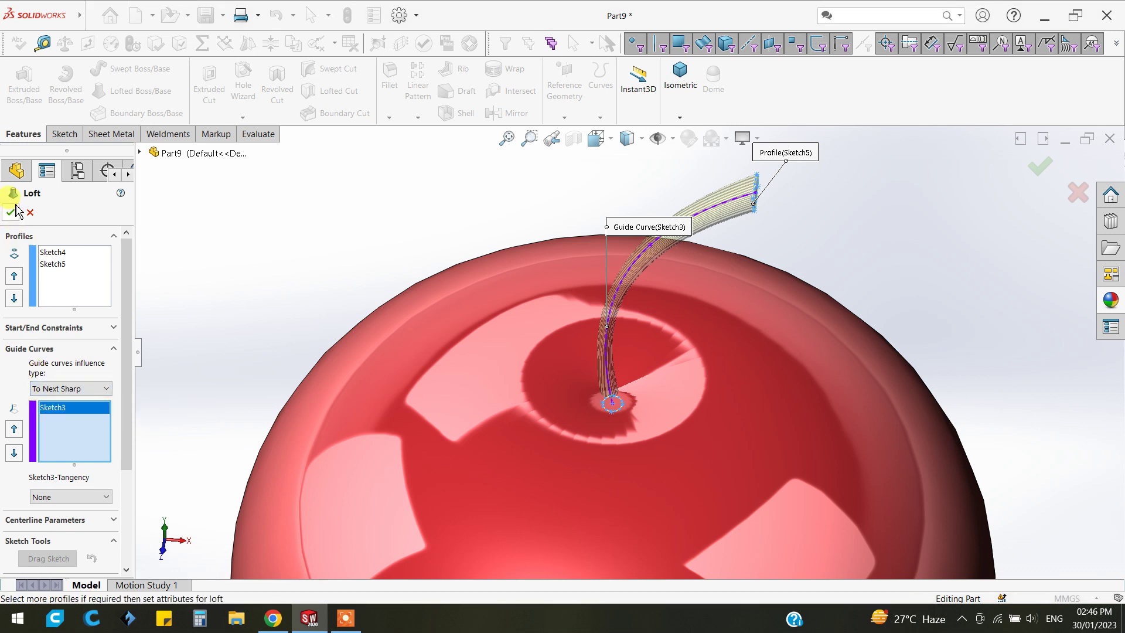
click(11, 212)
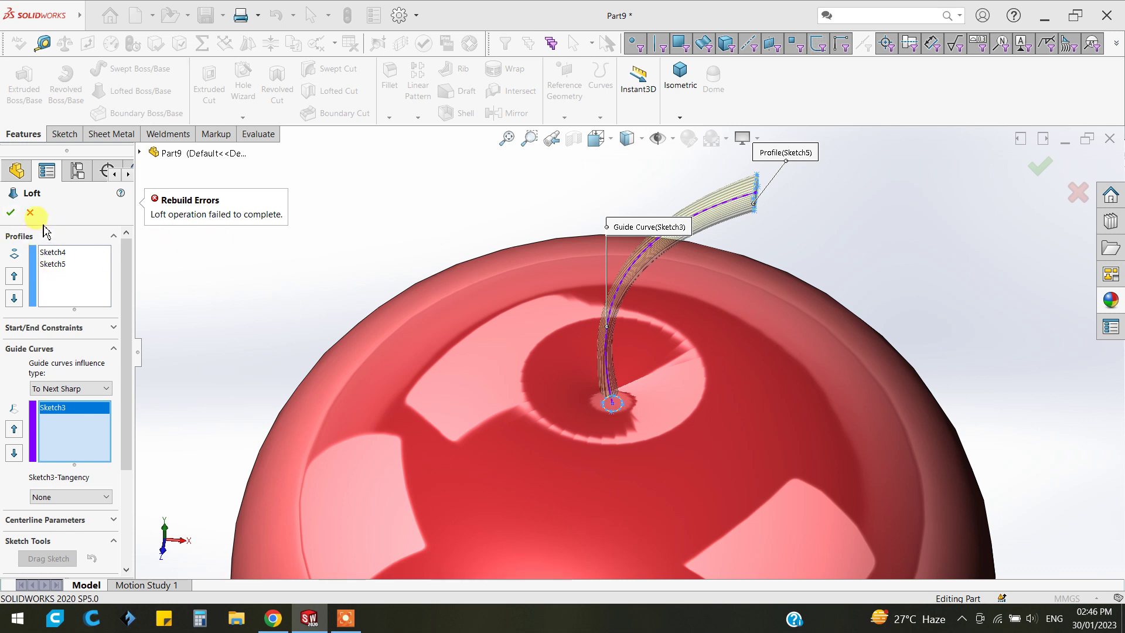
right_click(70, 258)
click(74, 280)
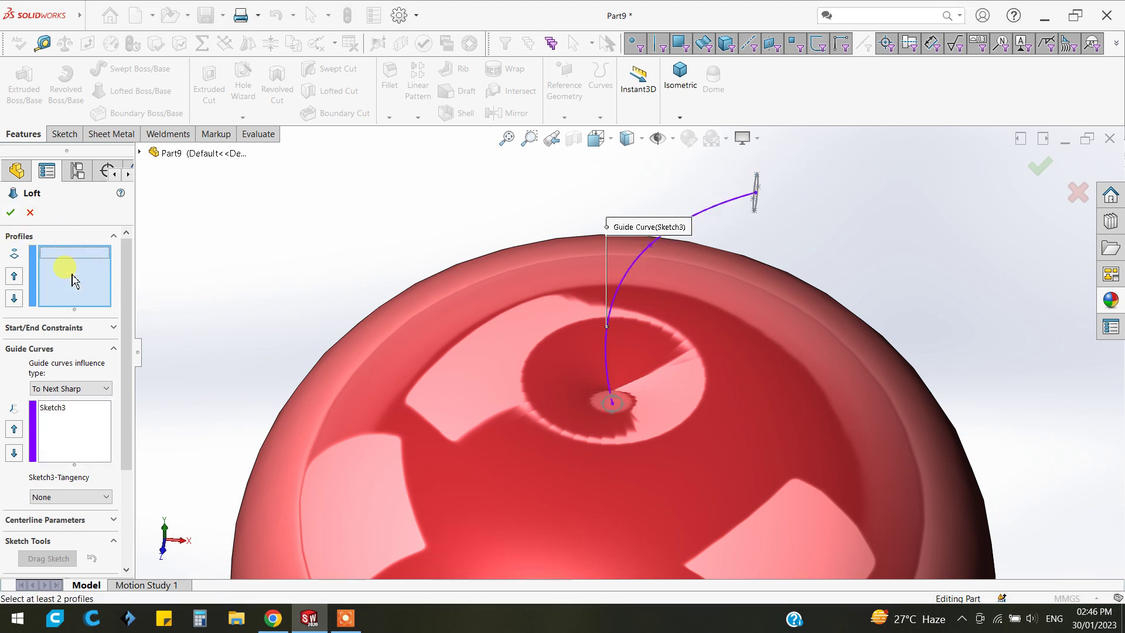
scroll(610, 389, down, 3)
scroll(620, 442, down, 2)
click(604, 387)
scroll(692, 287, up, 5)
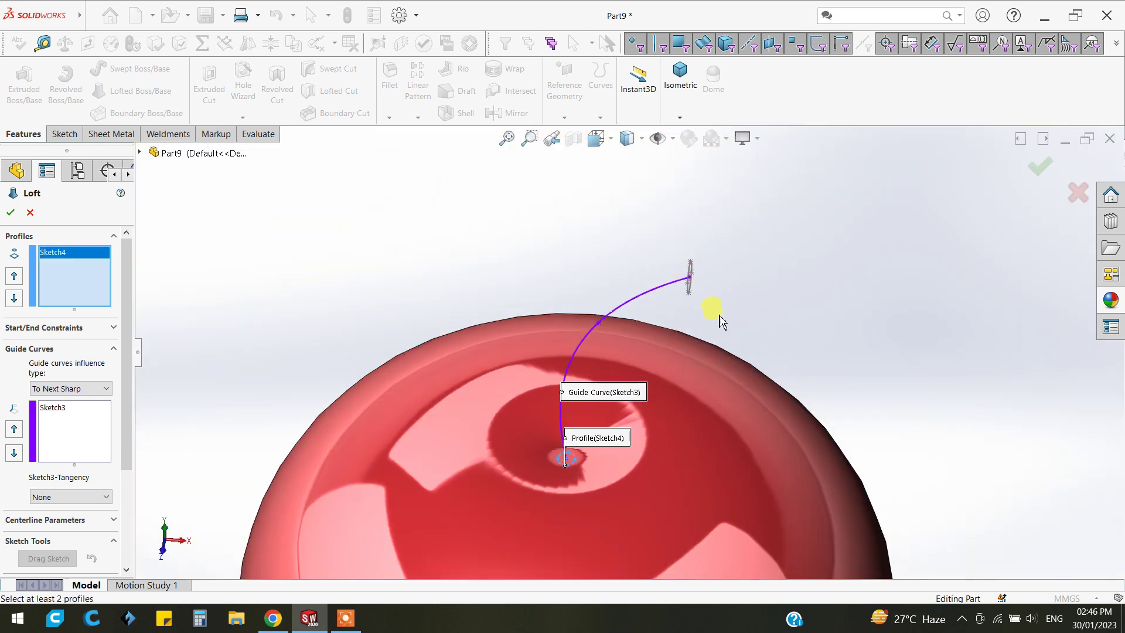
scroll(662, 304, down, 2)
scroll(583, 243, down, 2)
scroll(509, 254, down, 2)
scroll(513, 261, down, 1)
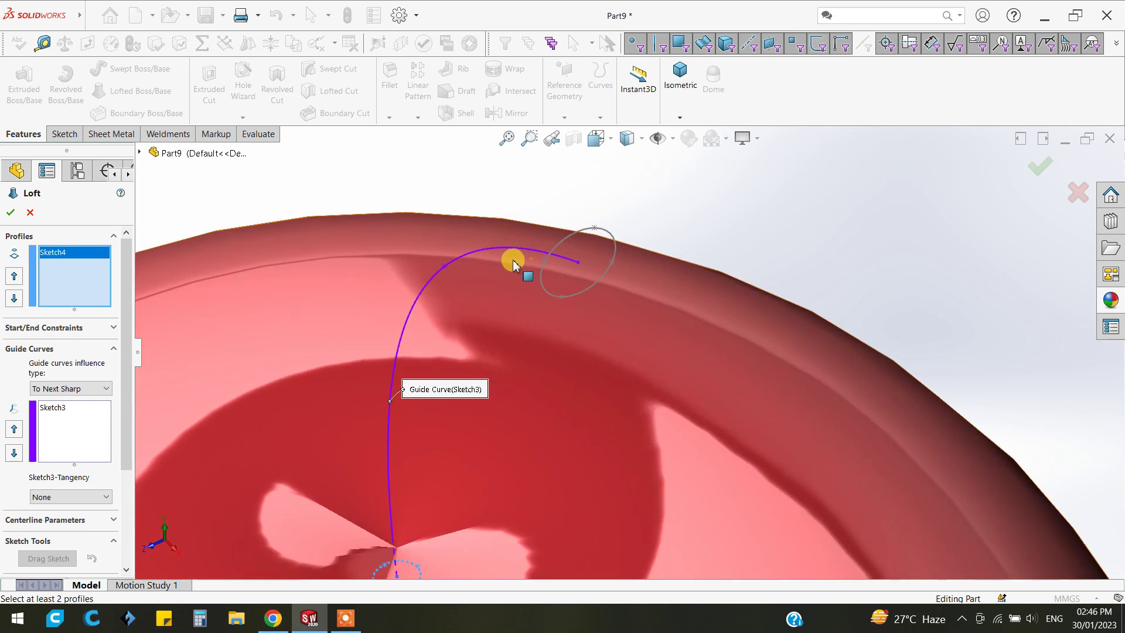
click(560, 300)
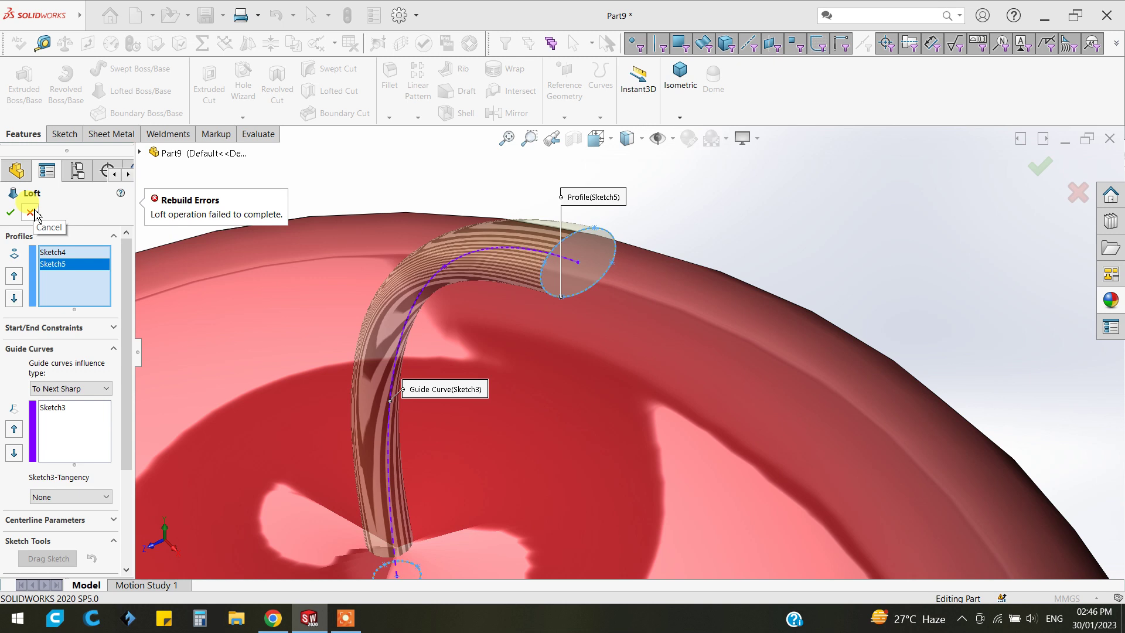
click(31, 212)
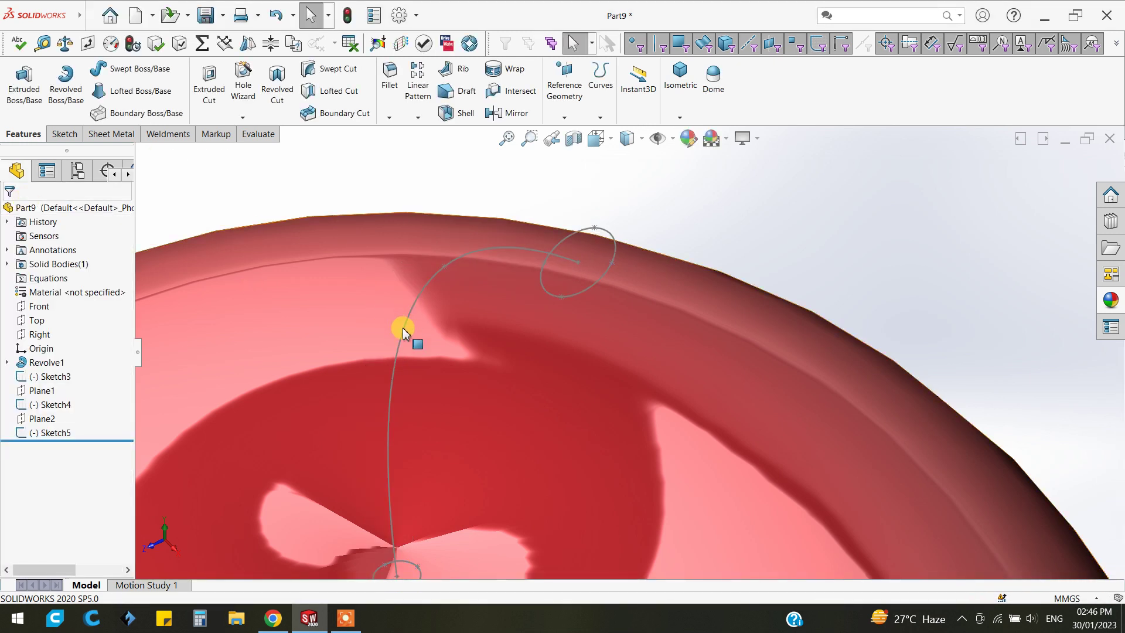
Delete Plane2 from the feature tree and dismiss the What's Wrong warning
scroll(410, 340, up, 3)
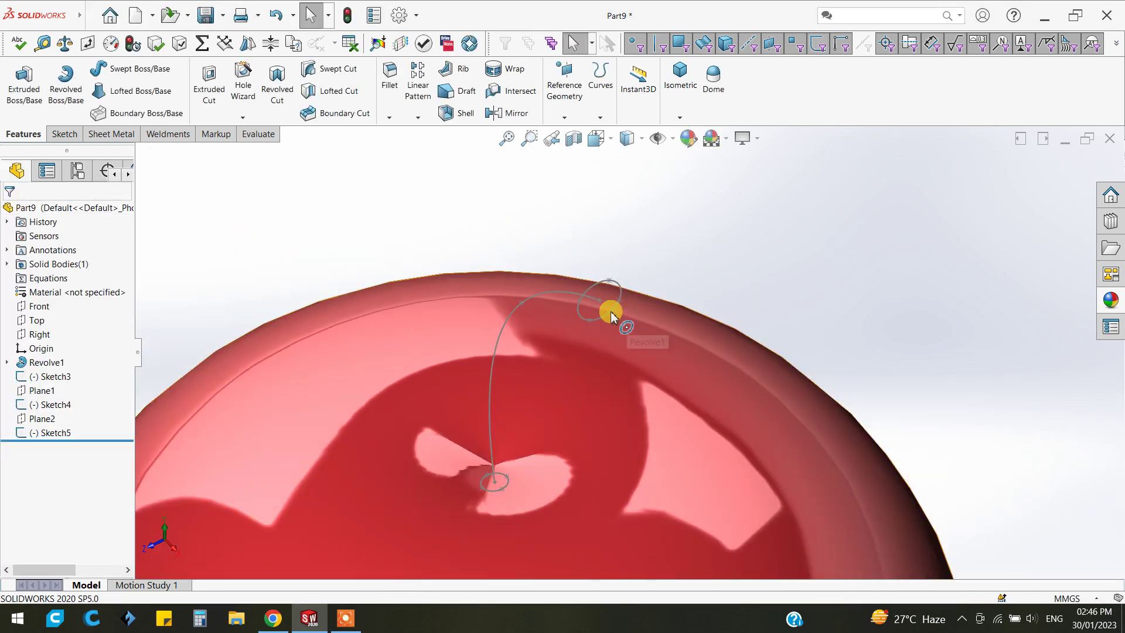
scroll(611, 316, up, 2)
scroll(590, 322, down, 2)
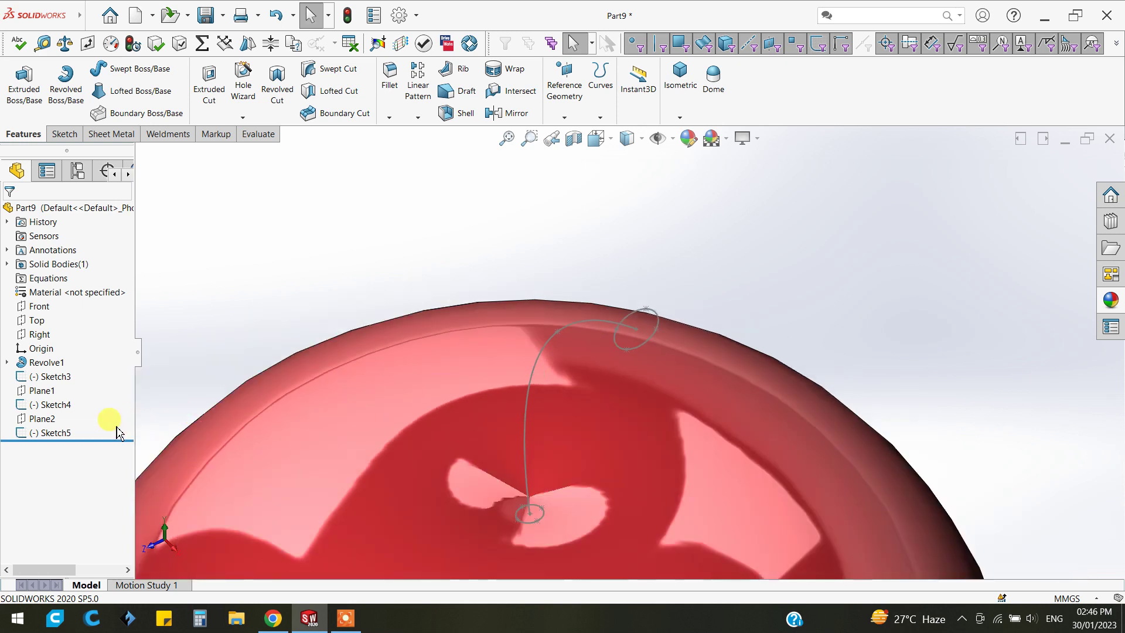
right_click(69, 434)
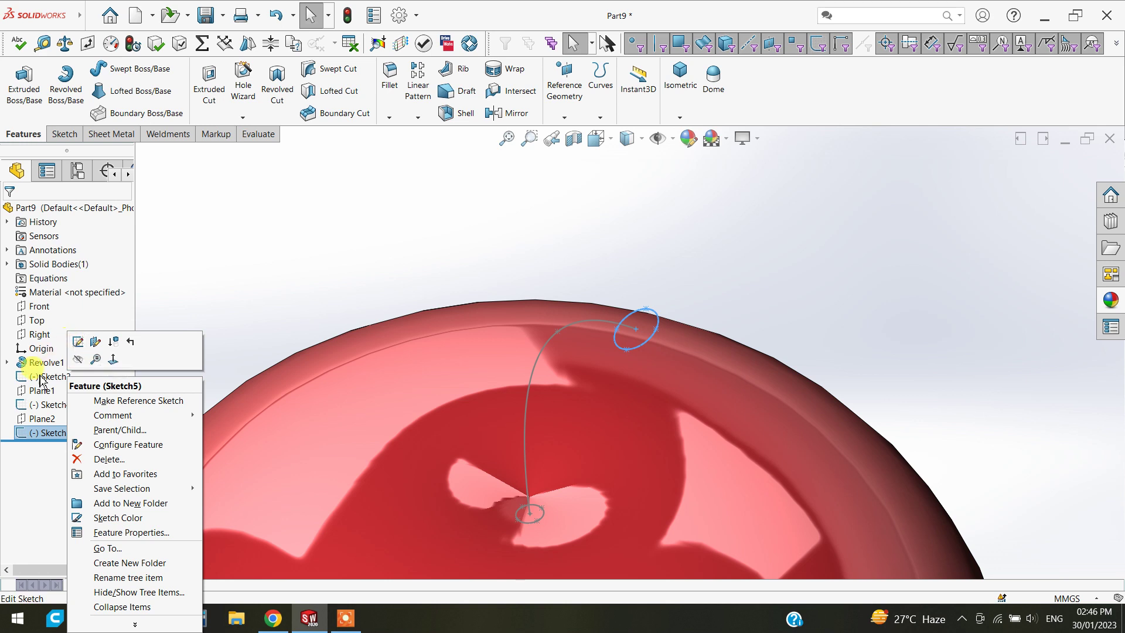
click(29, 418)
right_click(29, 419)
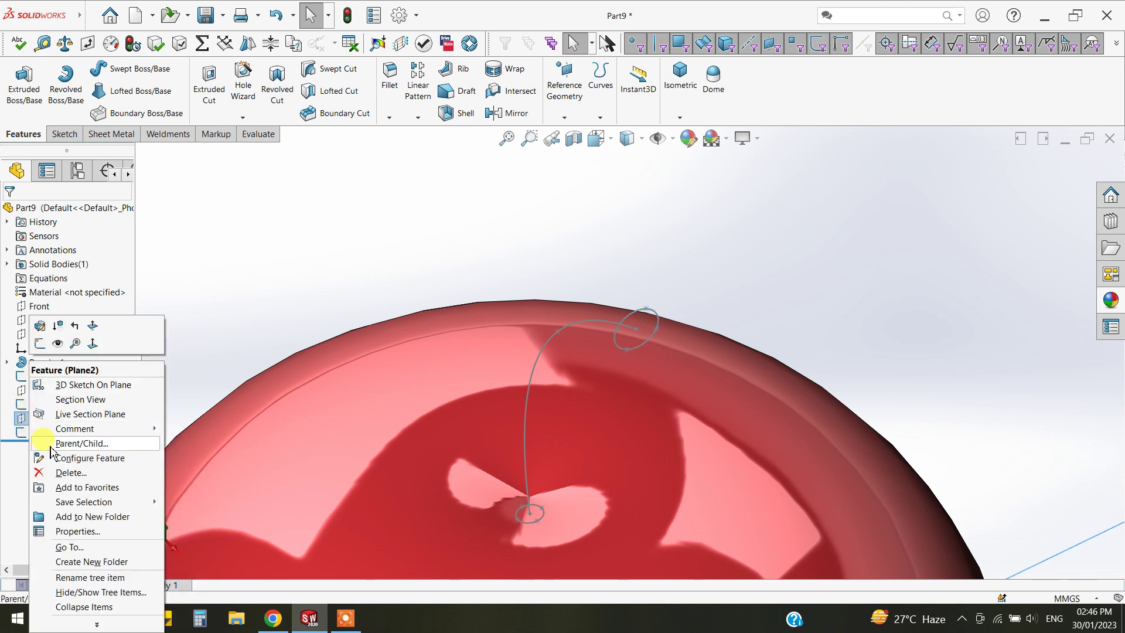
click(60, 474)
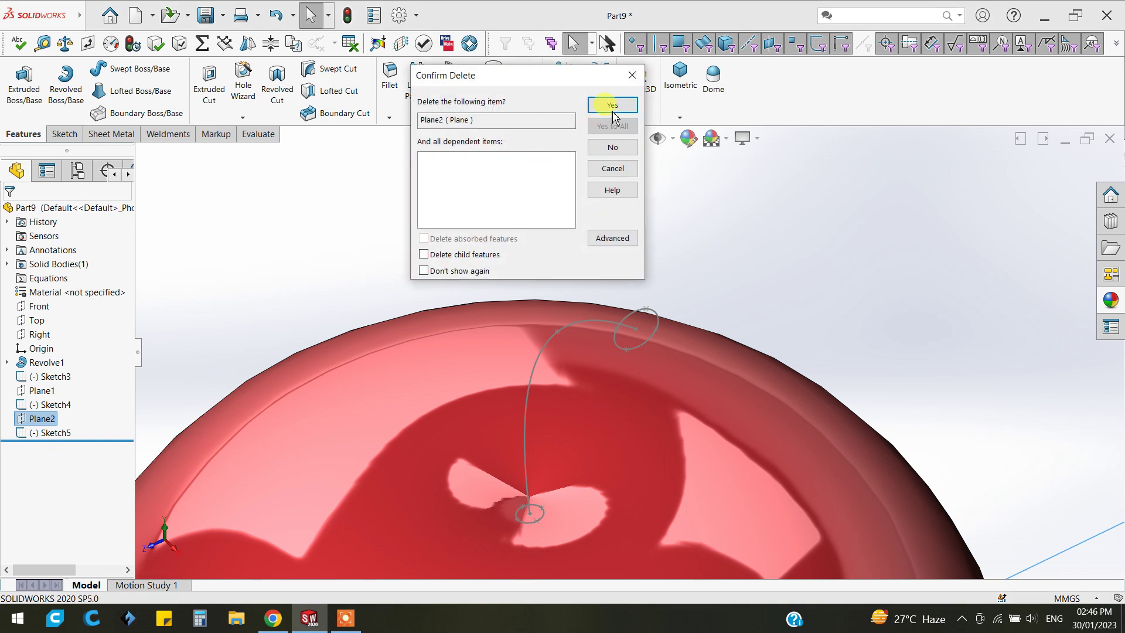
click(613, 114)
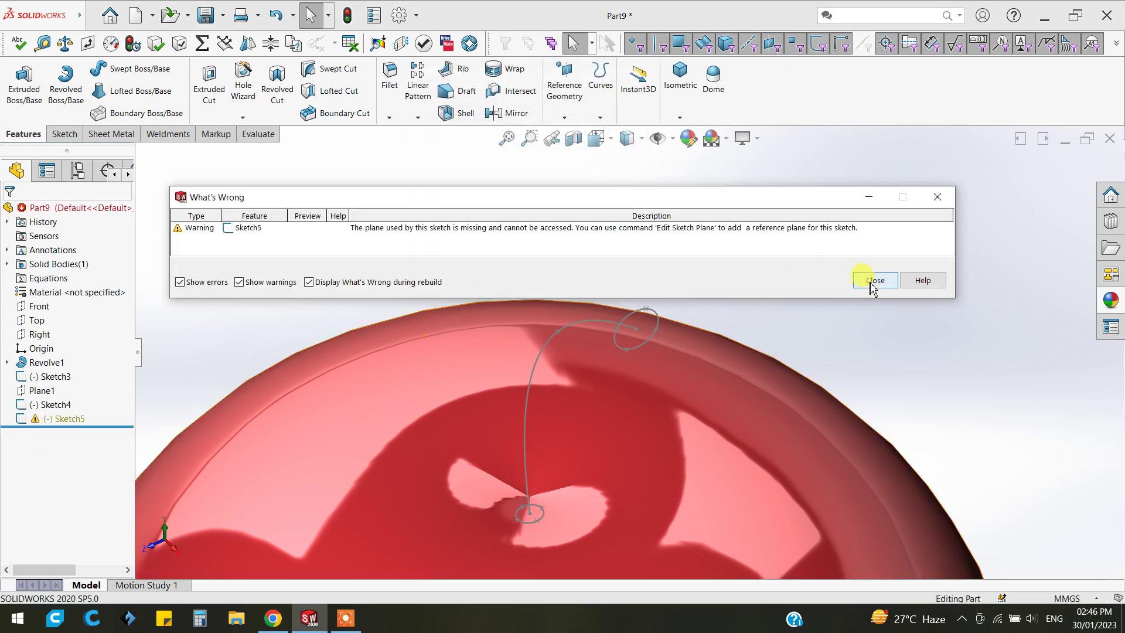
click(873, 282)
Delete Sketch5, the circle sketch at the stem tip
right_click(66, 418)
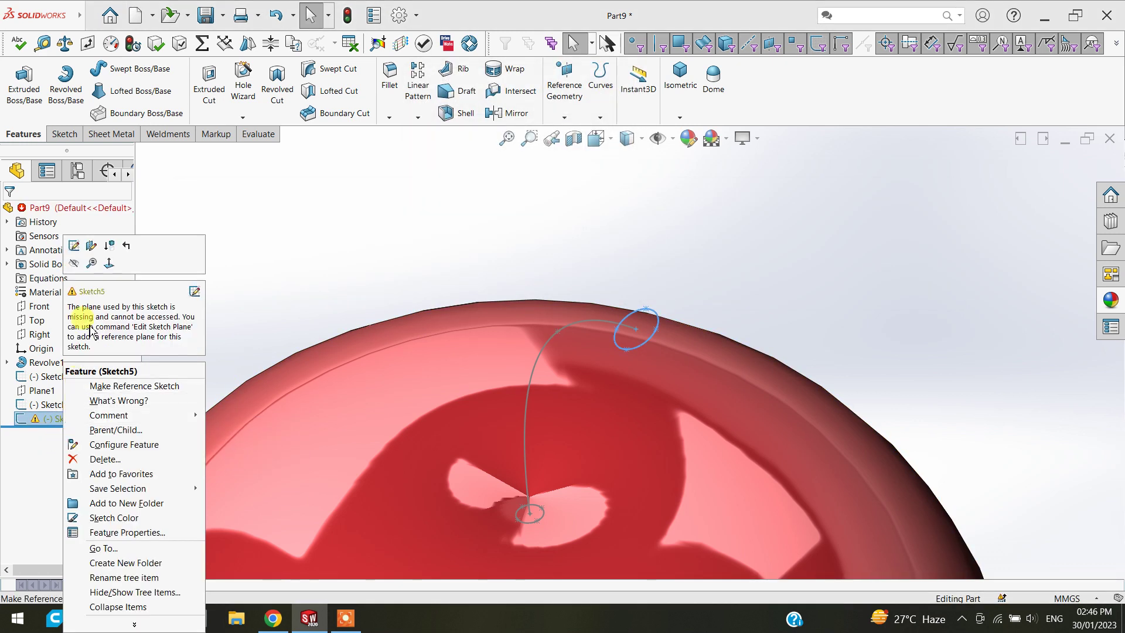
click(106, 460)
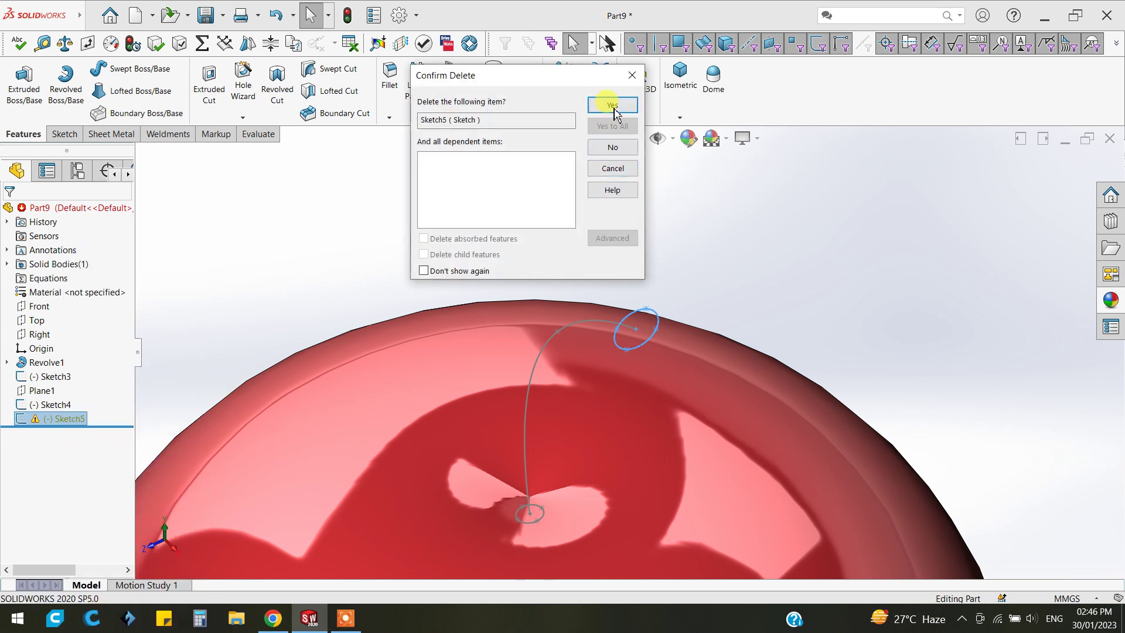
click(612, 106)
scroll(658, 360, up, 3)
scroll(655, 379, up, 2)
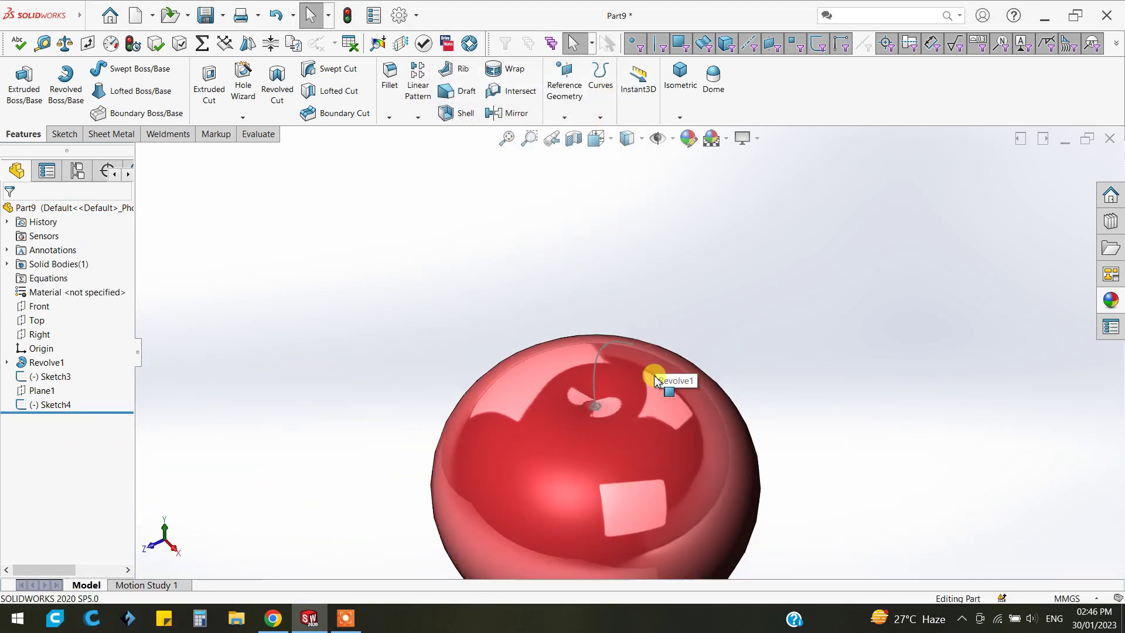
middle_drag(655, 380, 673, 364)
click(47, 335)
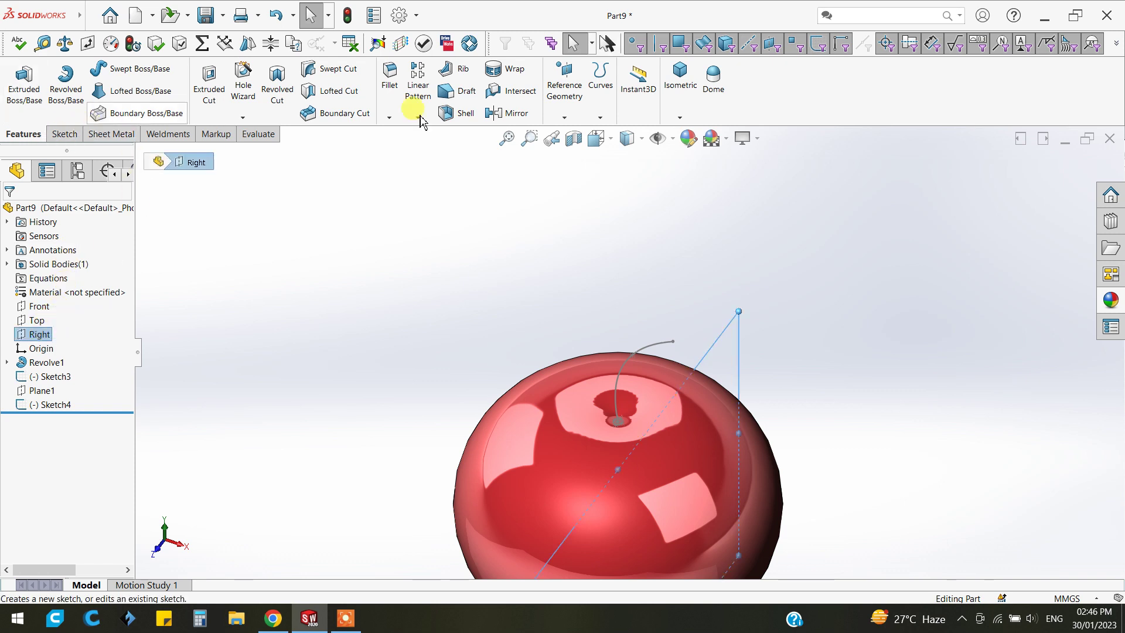
click(564, 117)
click(573, 138)
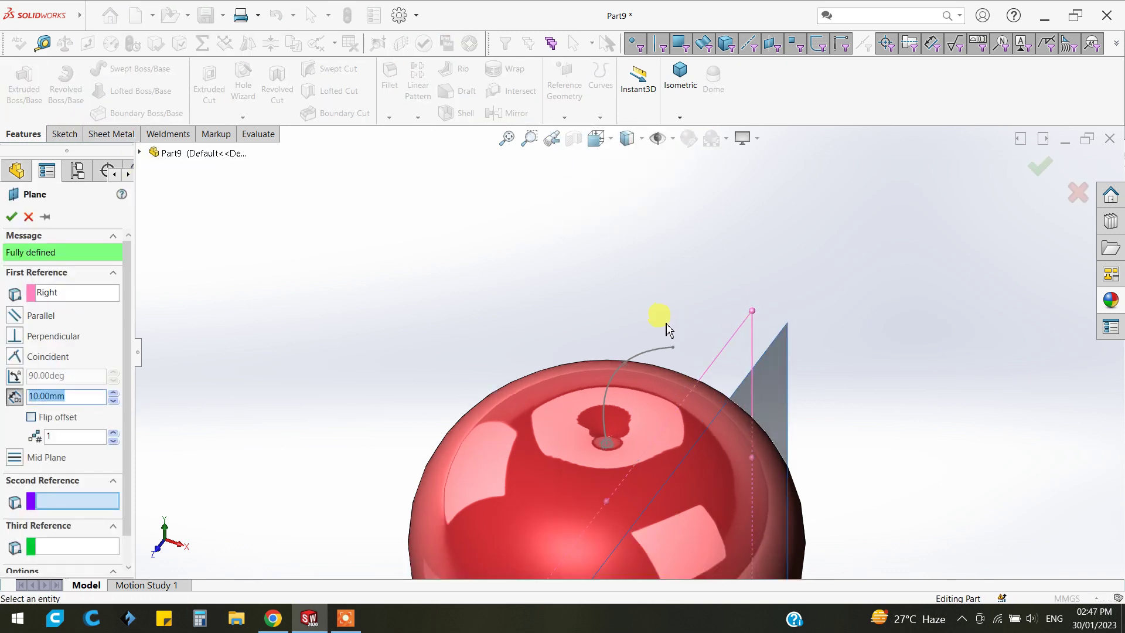
scroll(669, 330, down, 2)
click(664, 367)
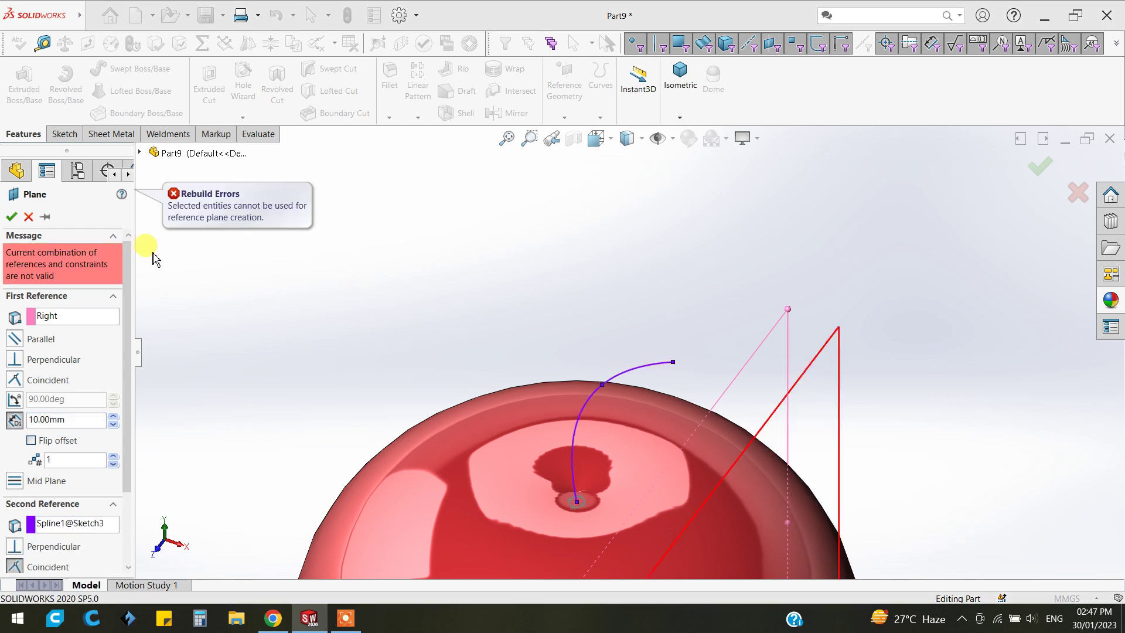
click(28, 216)
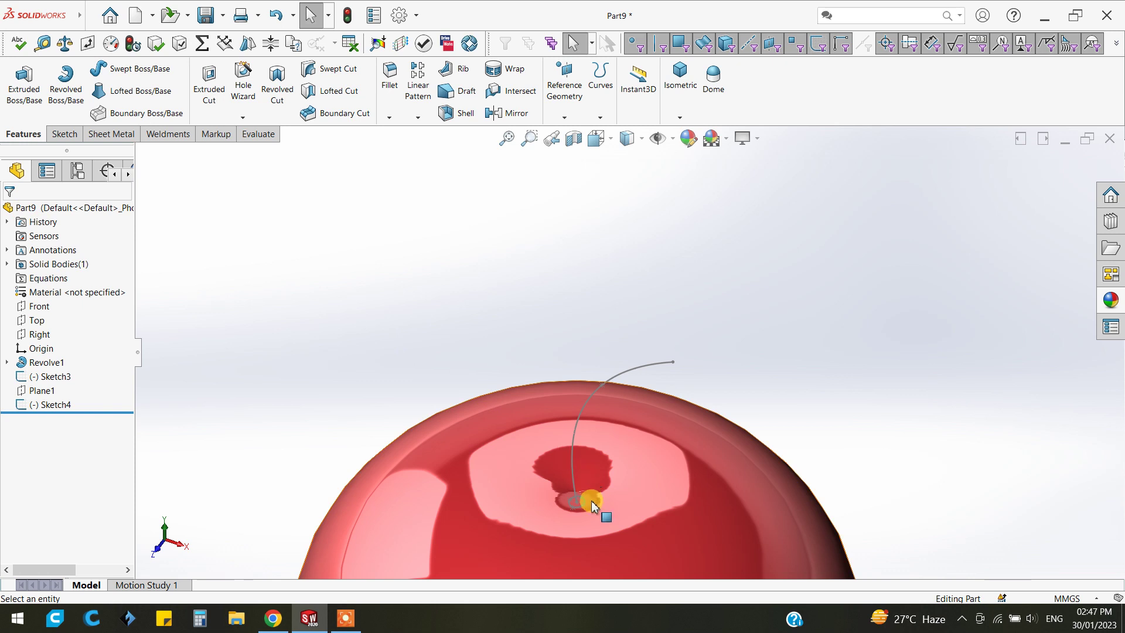
scroll(593, 501, down, 2)
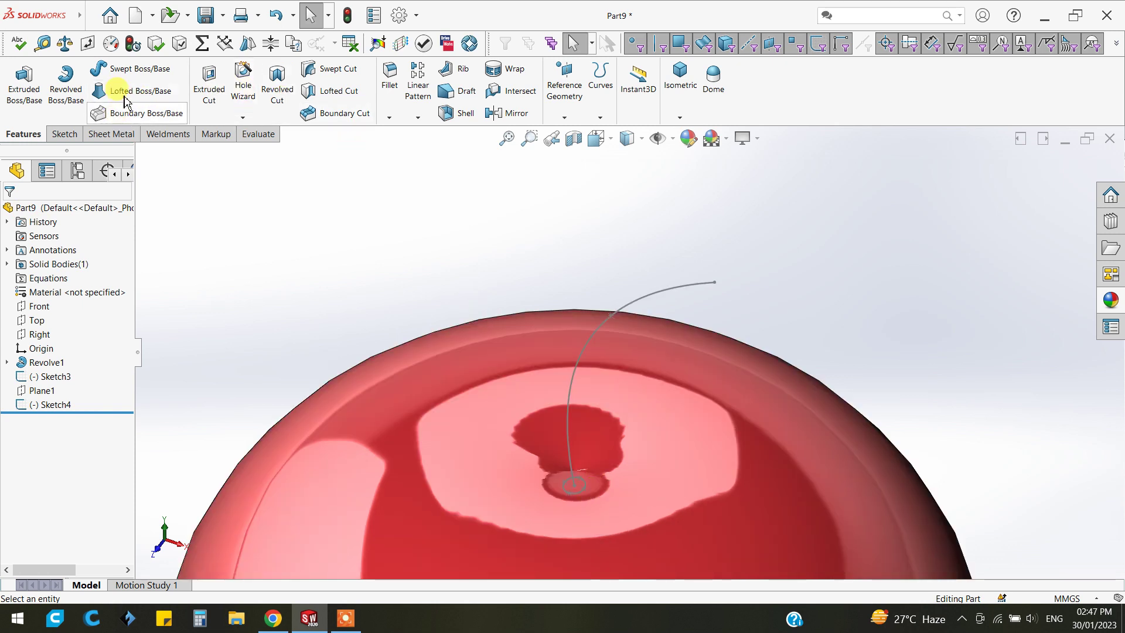
Sweep the Sketch4 circle profile along the Sketch3 curve to create the Sweep1 stem
click(129, 78)
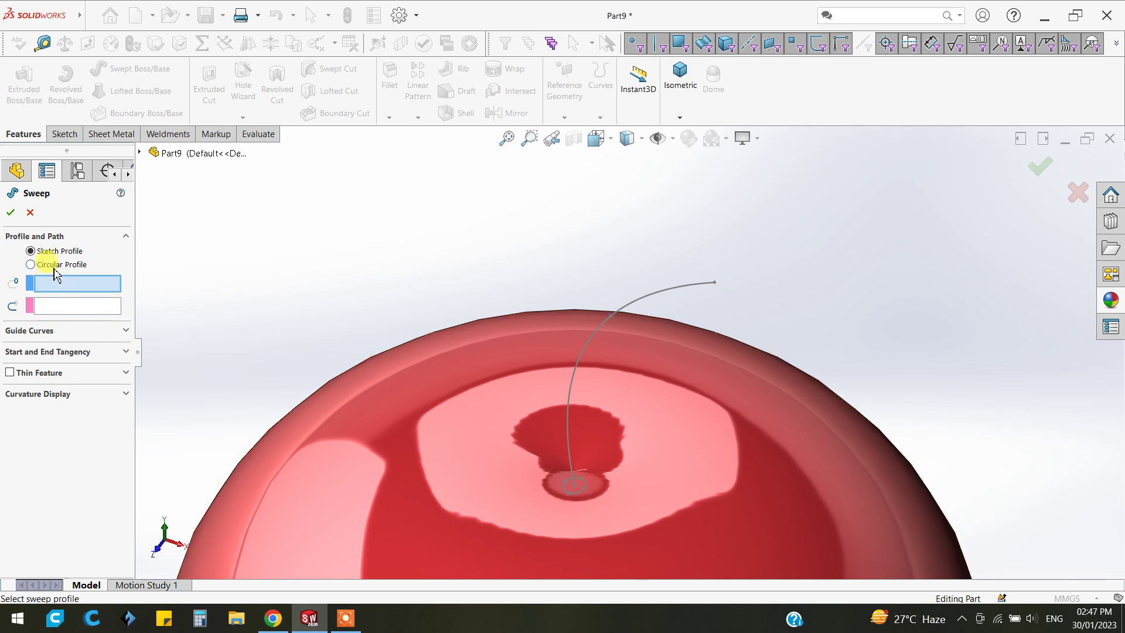
click(568, 490)
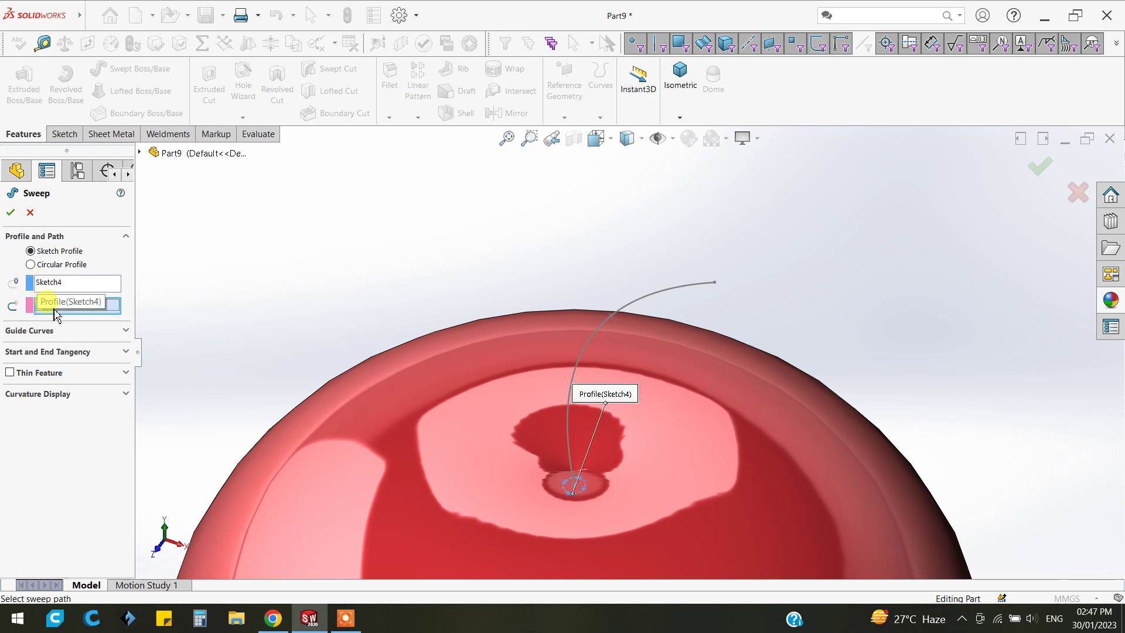
click(635, 306)
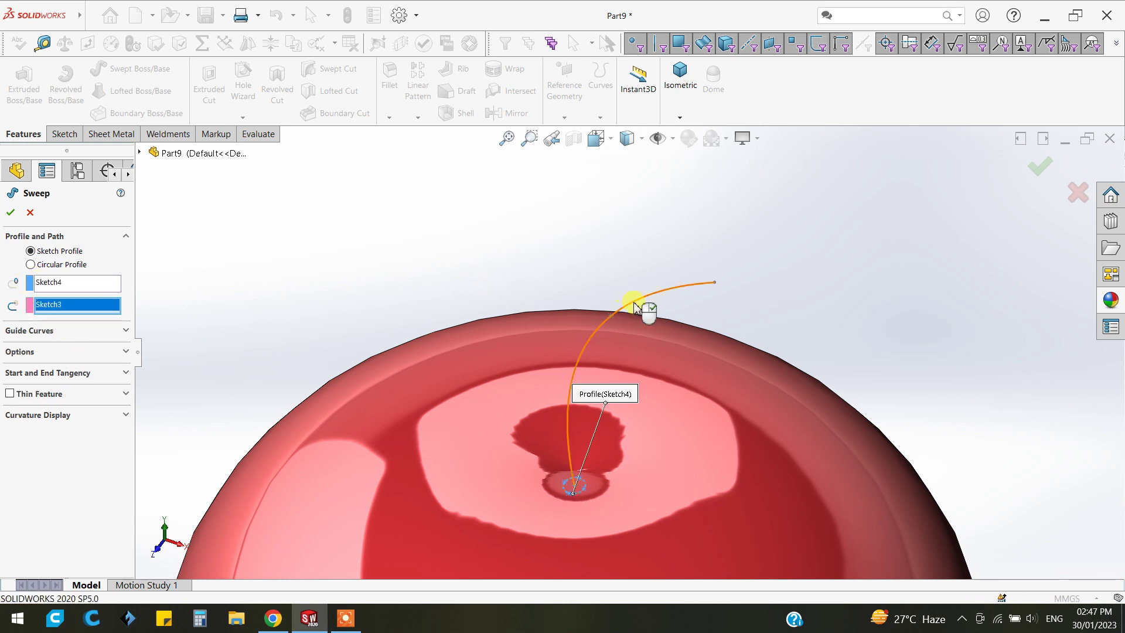
click(11, 214)
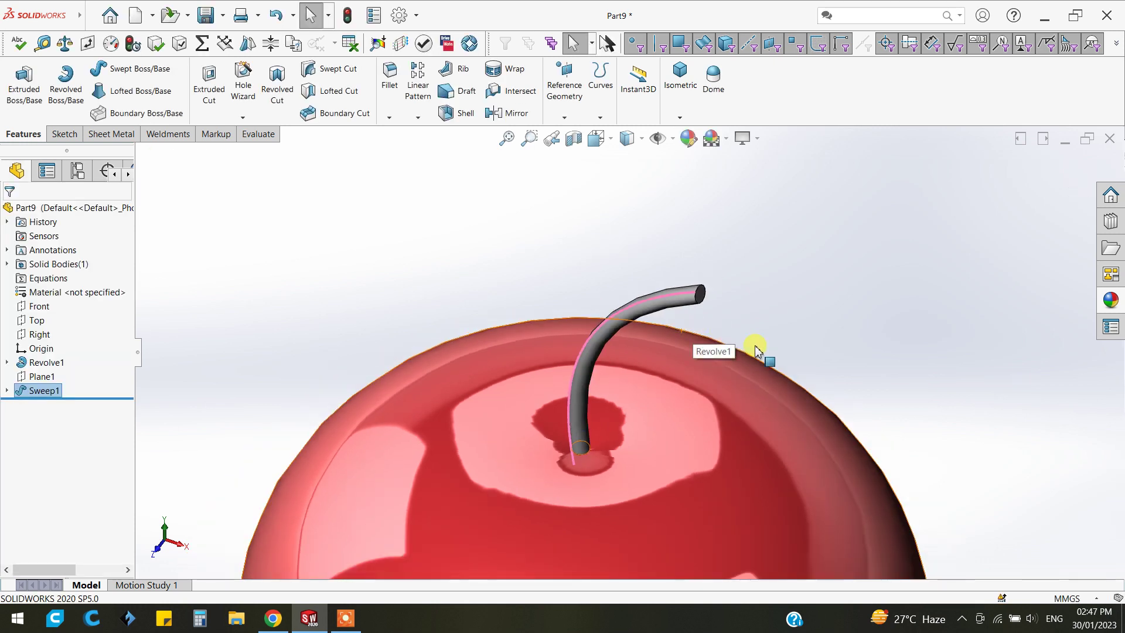
scroll(803, 337, up, 3)
middle_drag(806, 340, 888, 378)
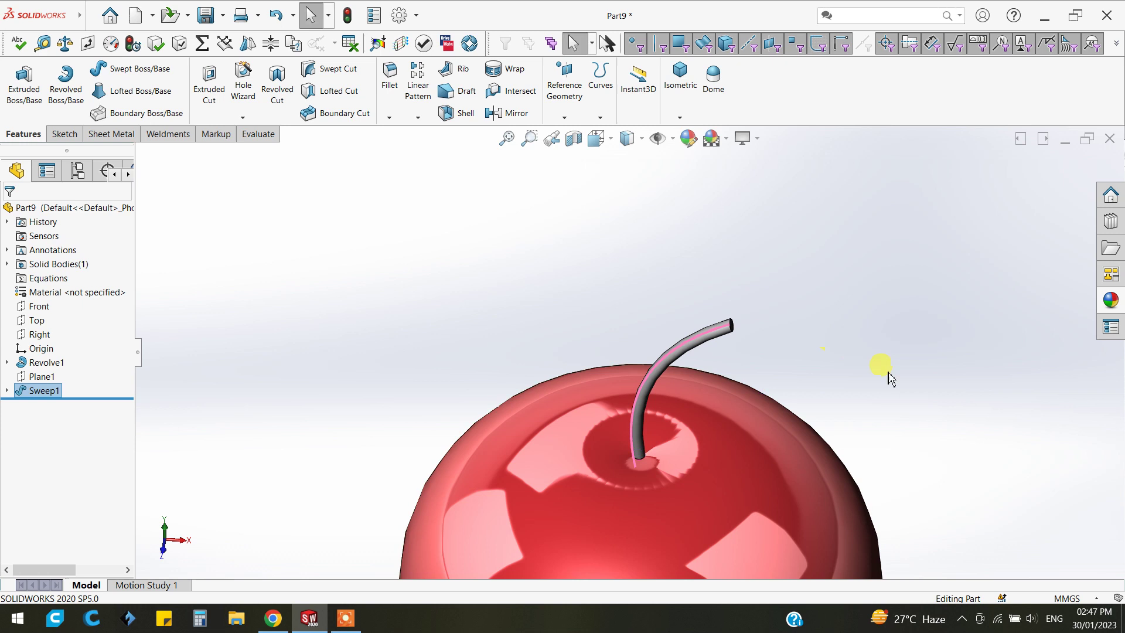
Select the stem and begin editing its appearance
click(888, 373)
click(715, 347)
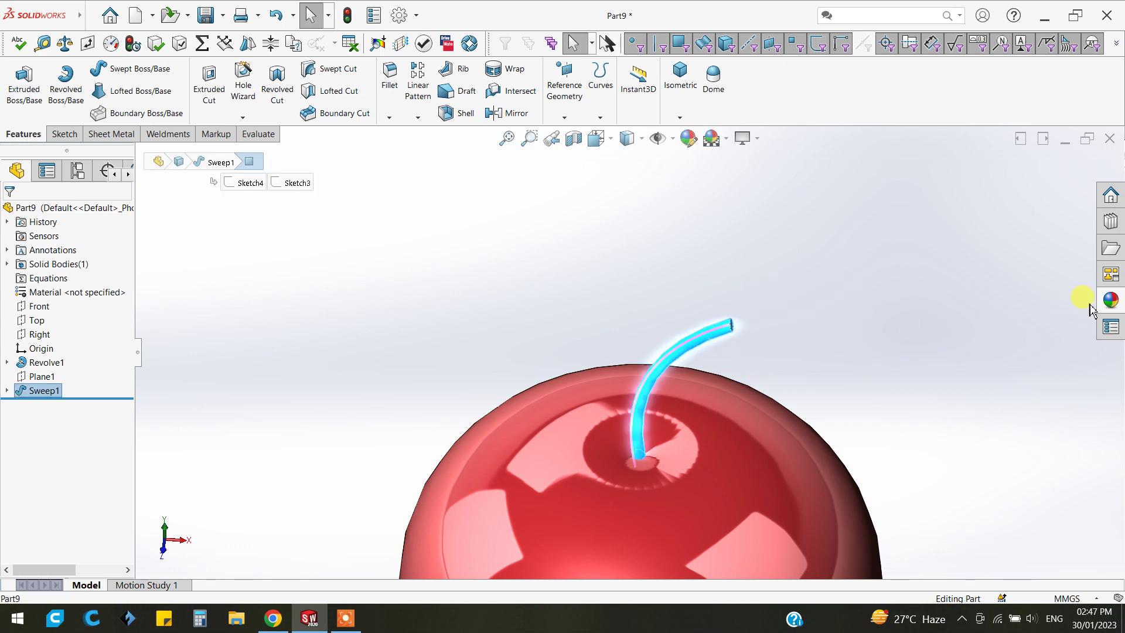
click(1108, 302)
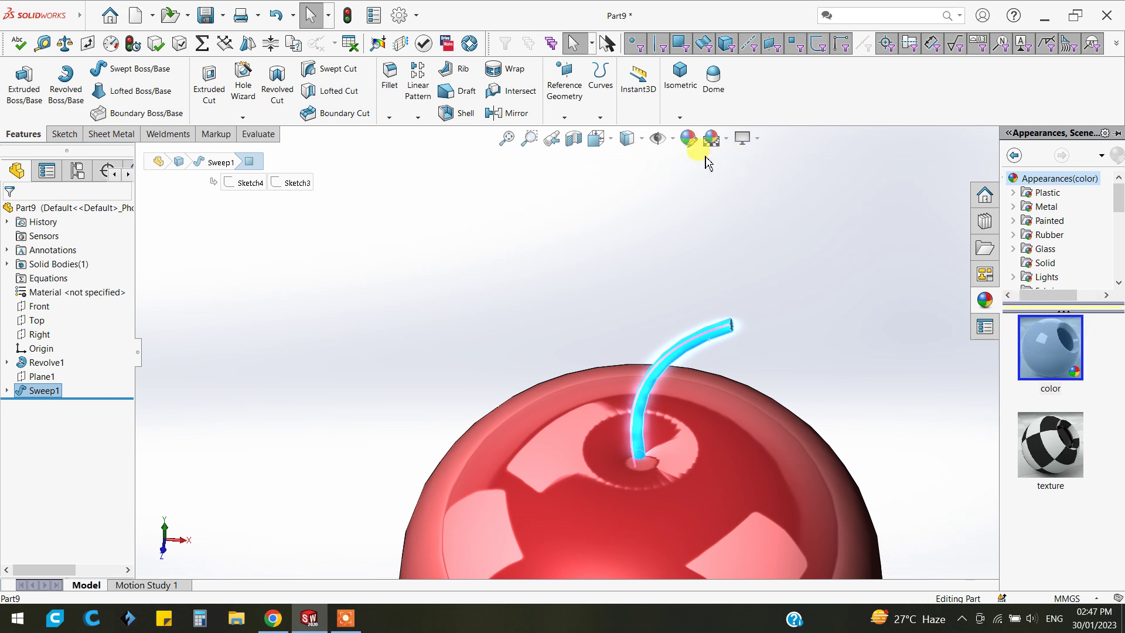
click(688, 141)
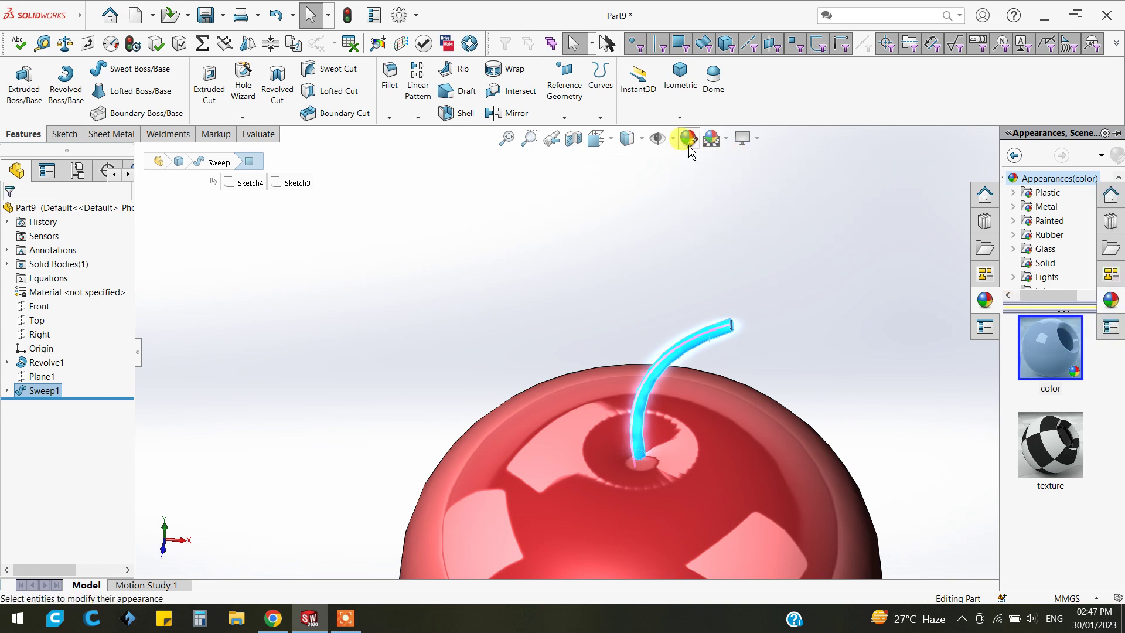
click(152, 448)
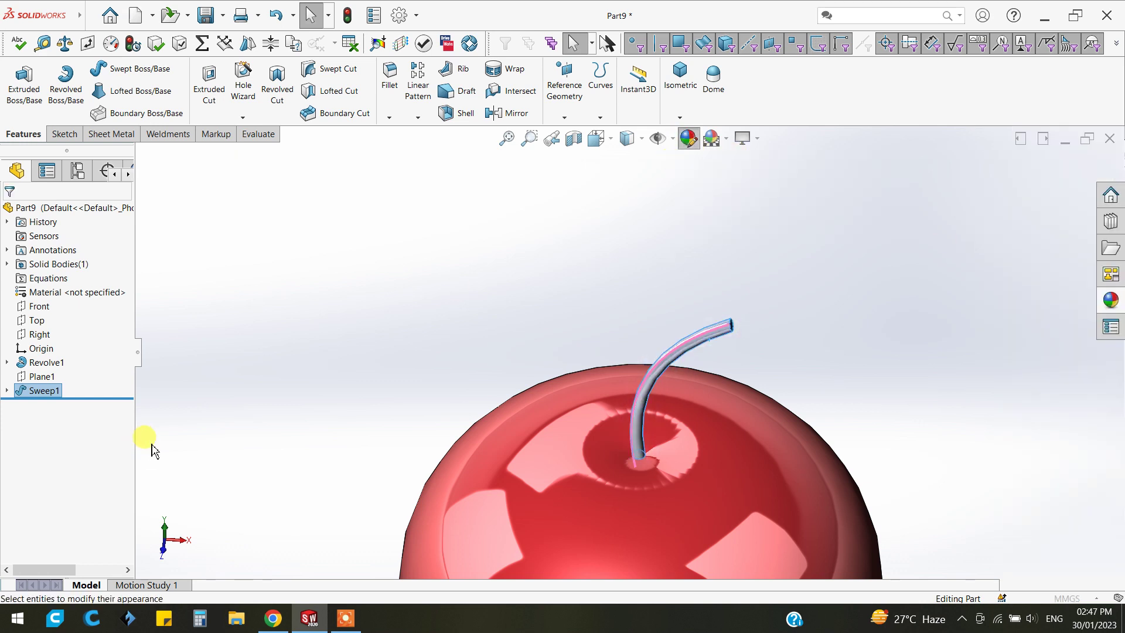
click(44, 390)
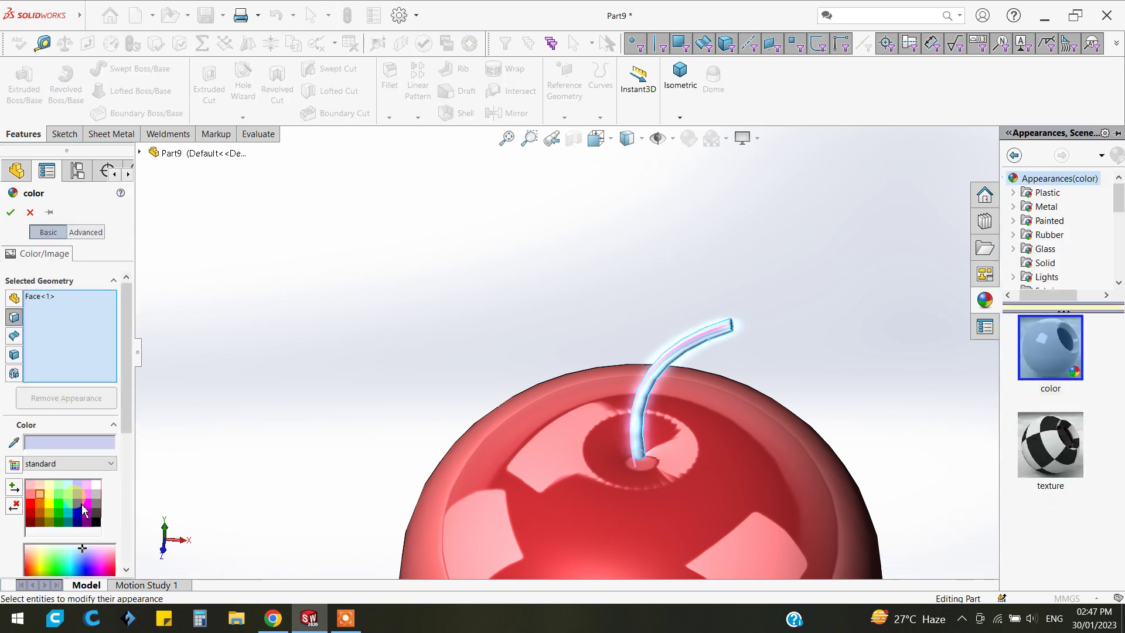
Try several shades, then apply brown (RGB 186,91,6) to the stem
scroll(117, 463, down, 5)
scroll(118, 452, down, 1)
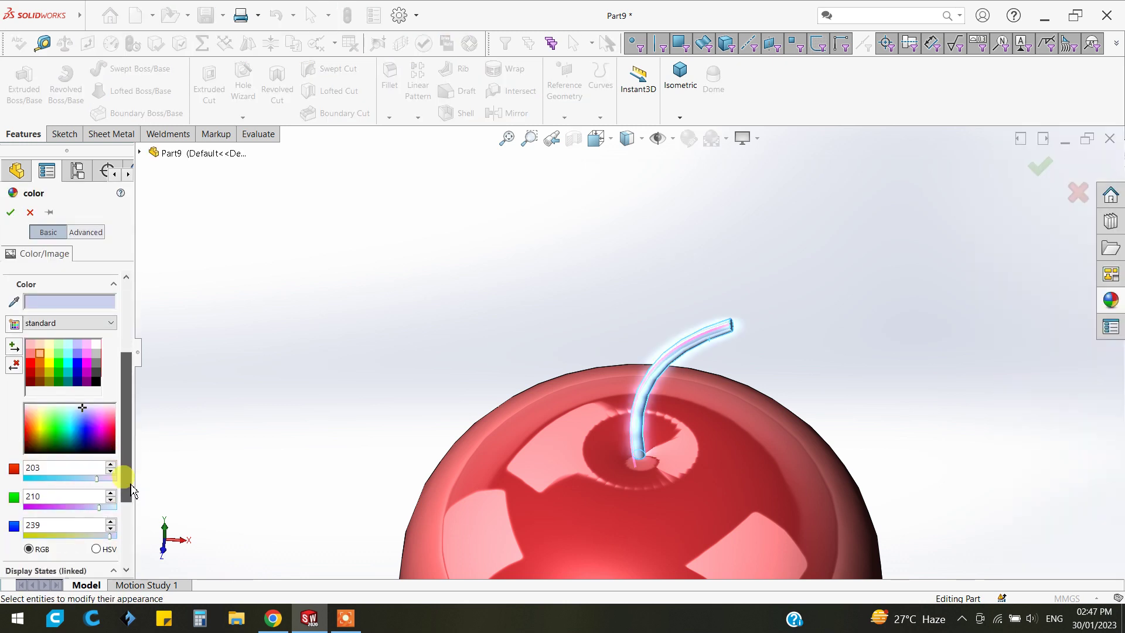
click(114, 444)
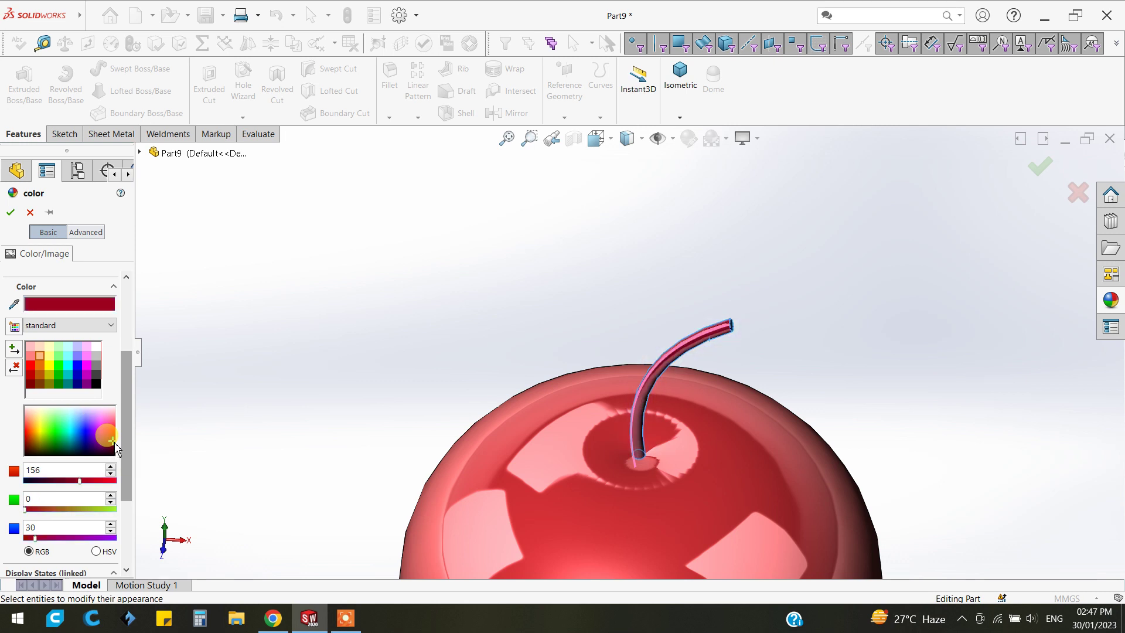
click(106, 441)
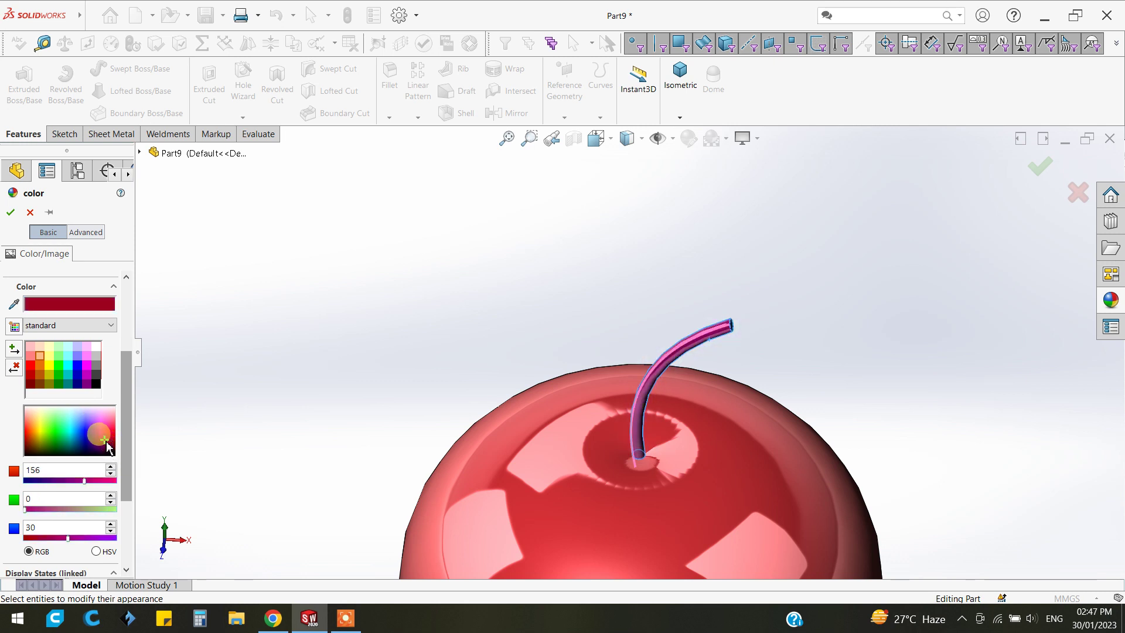
click(115, 445)
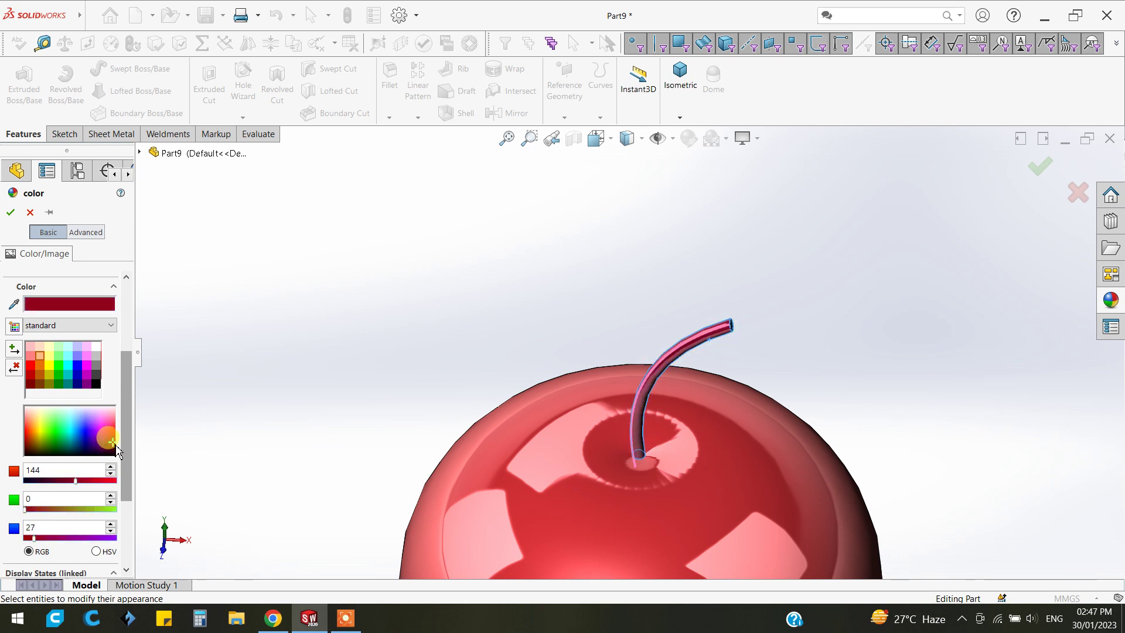
click(34, 440)
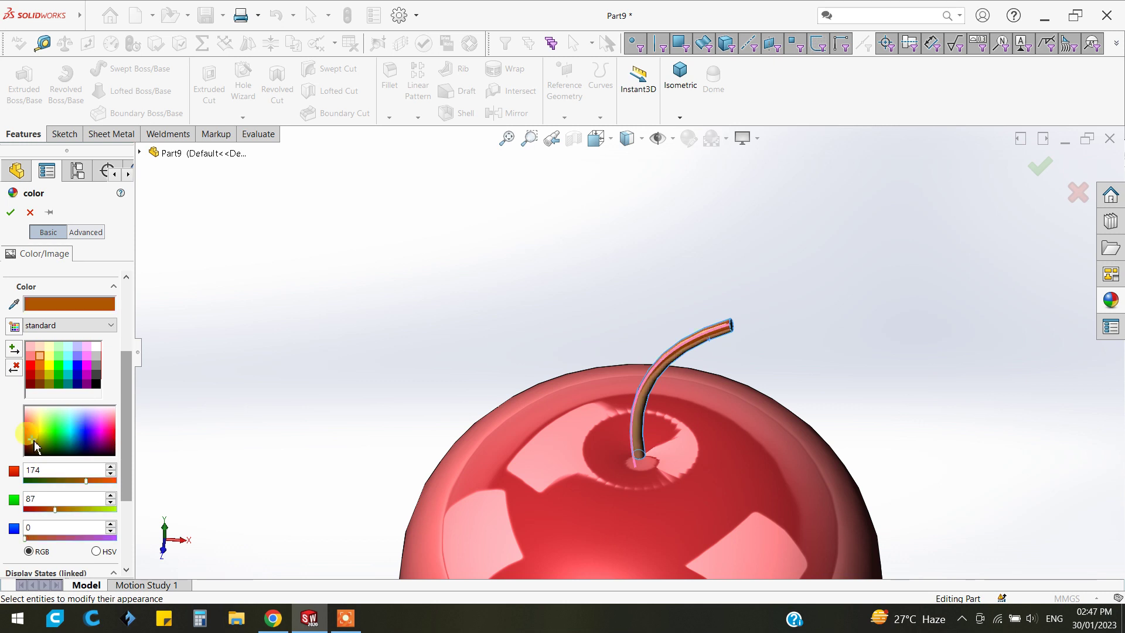
click(41, 377)
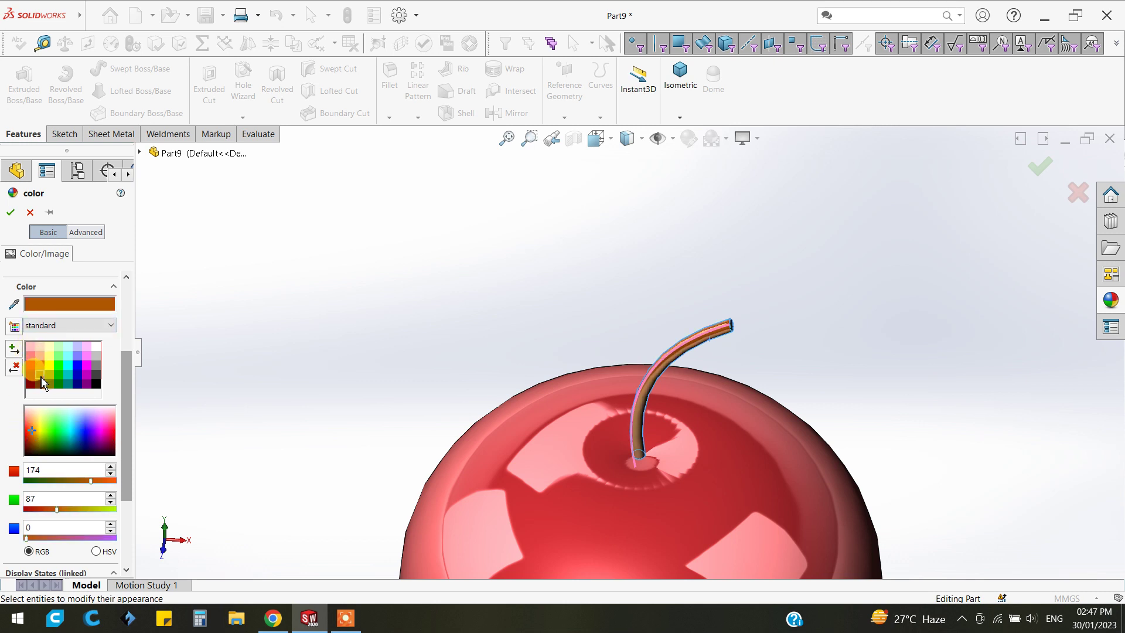
click(12, 213)
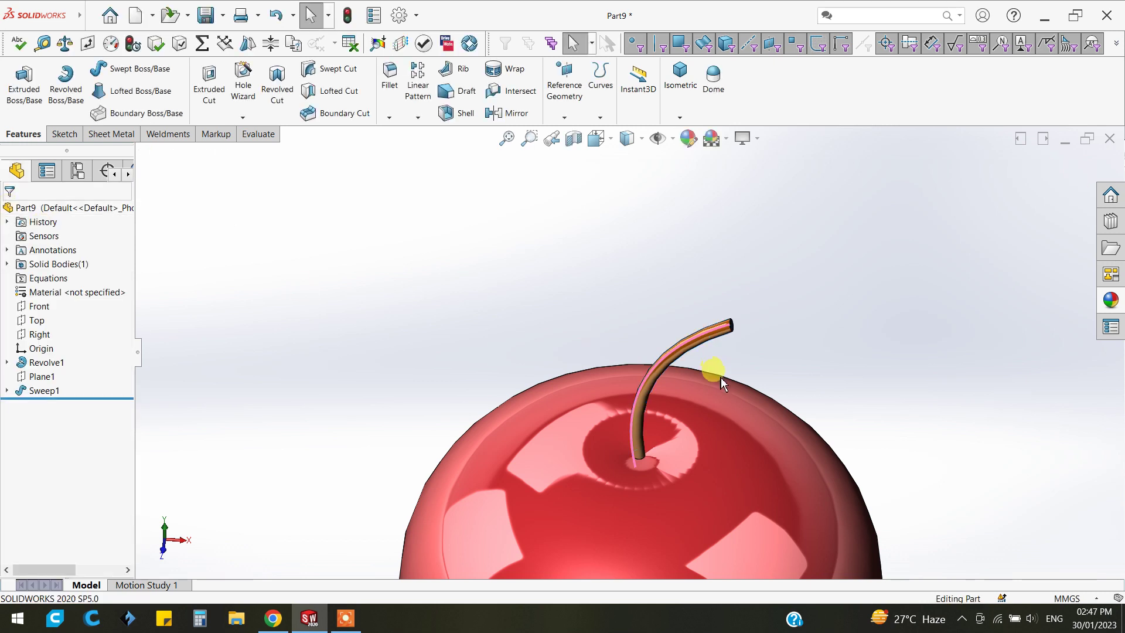
Zoom to fit the whole apple and orbit around it
click(615, 462)
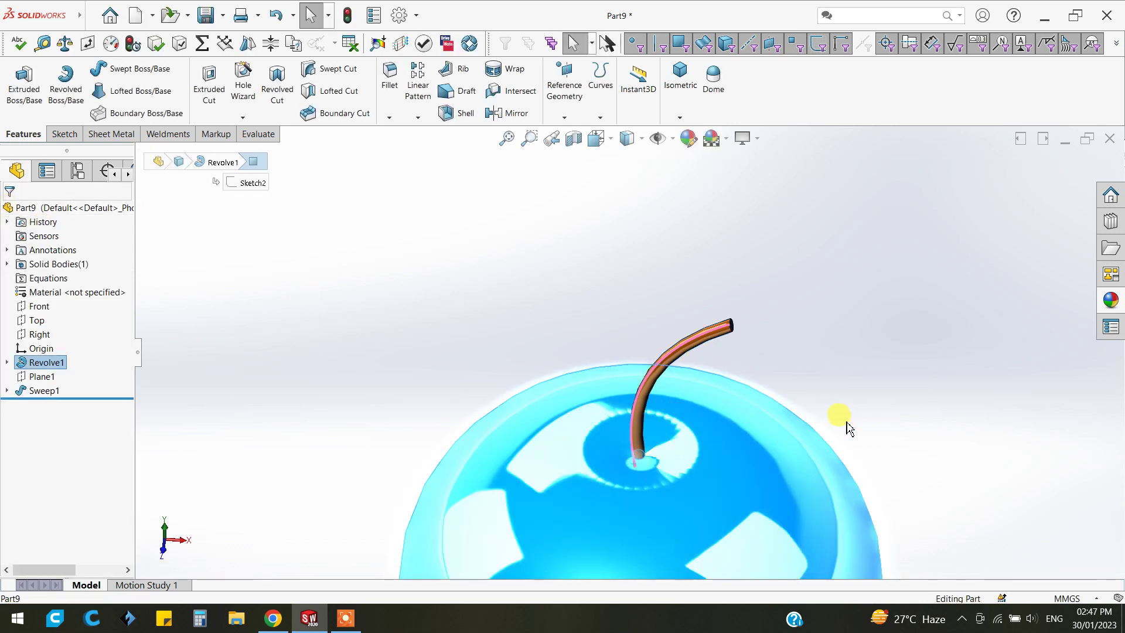
key(z)
click(897, 450)
mouse_move(871, 460)
middle_down()
mouse_move(730, 447)
mouse_move(731, 459)
middle_up()
scroll(572, 427, down, 2)
scroll(684, 251, down, 3)
scroll(684, 294, down, 1)
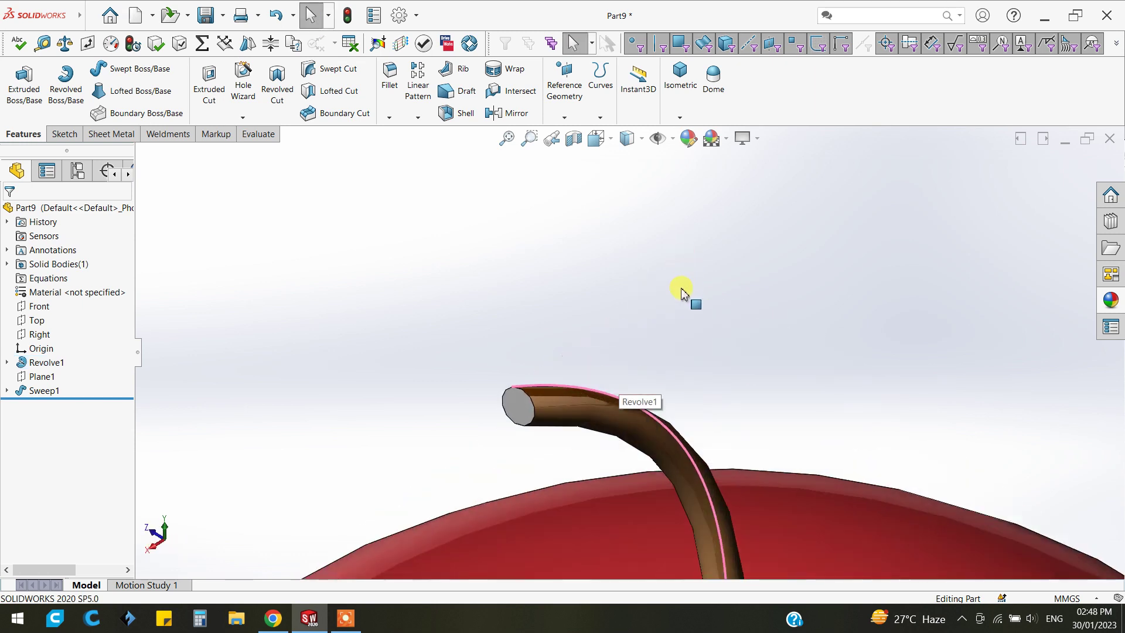
scroll(670, 356, up, 1)
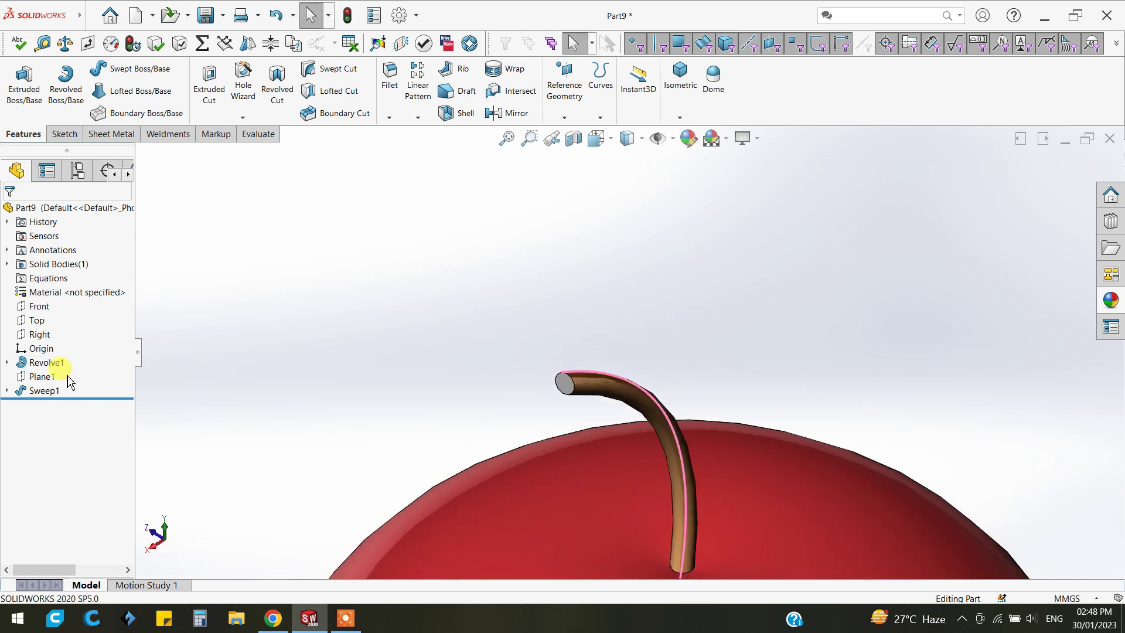
Expand Sweep1, select its Sketch4 profile and Sketch3 path, and orbit to see the apple
click(7, 390)
click(46, 407)
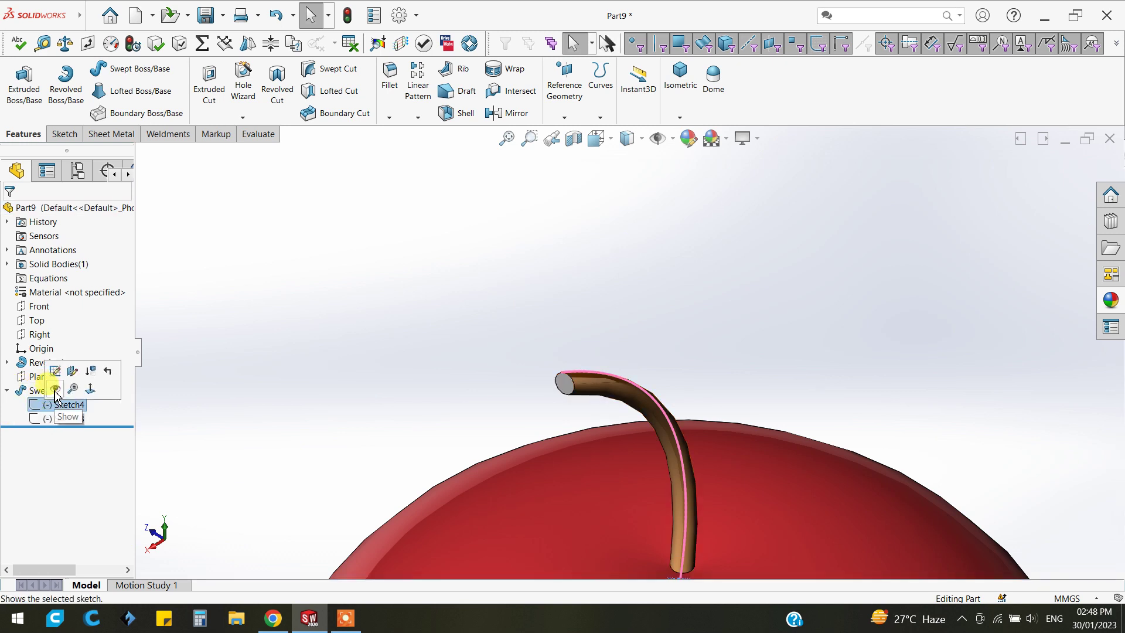
click(55, 391)
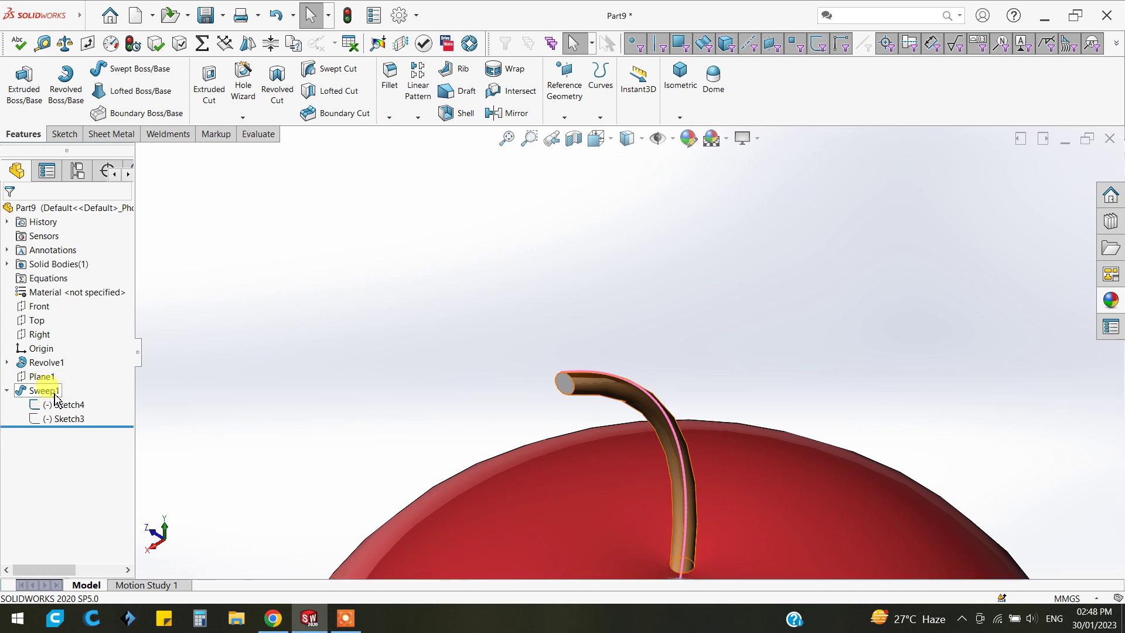
click(53, 417)
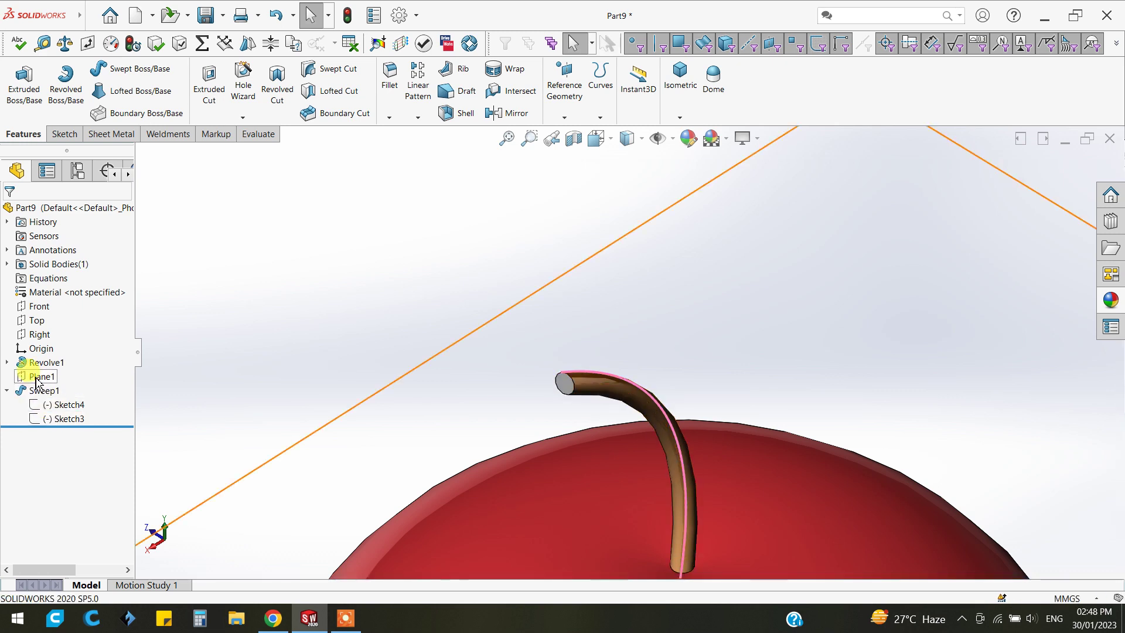
middle_drag(472, 320, 479, 323)
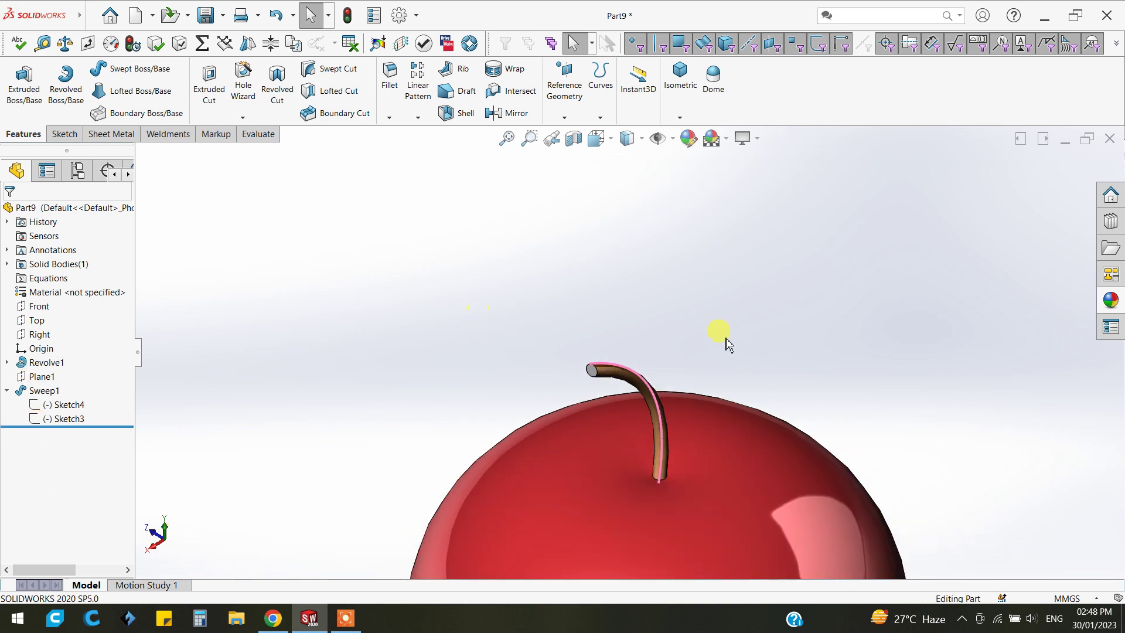
middle_drag(725, 345, 799, 381)
mouse_move(836, 426)
middle_down()
mouse_move(870, 420)
mouse_move(929, 377)
mouse_move(967, 422)
middle_up()
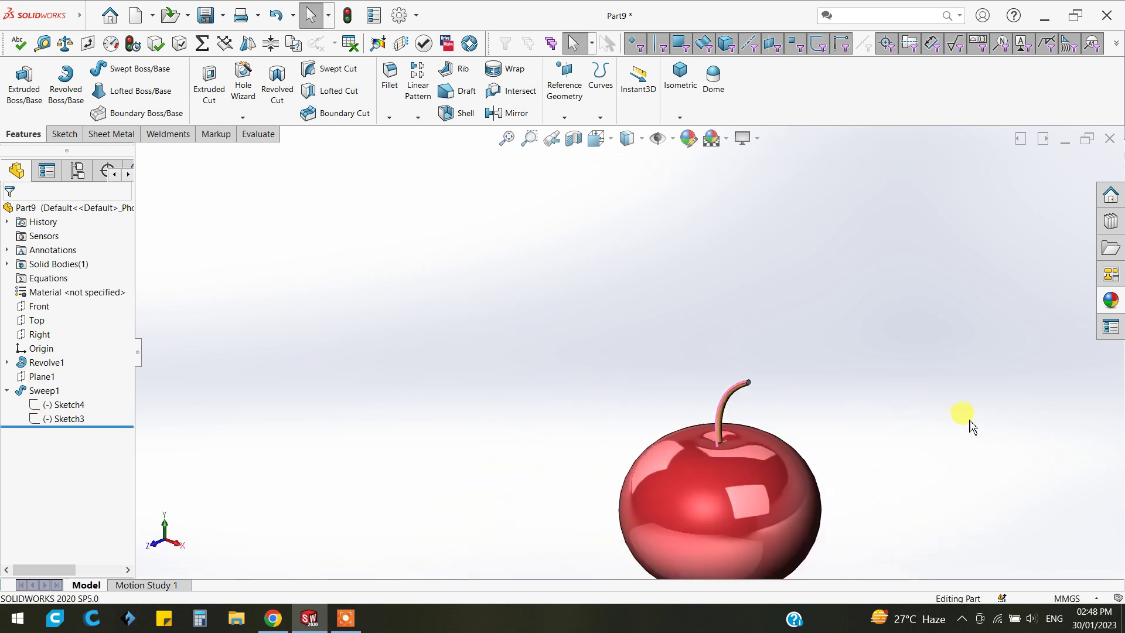
Start a new spline sketch on the Front plane, viewed normal with the stem centred
click(39, 313)
key(ctrl+8)
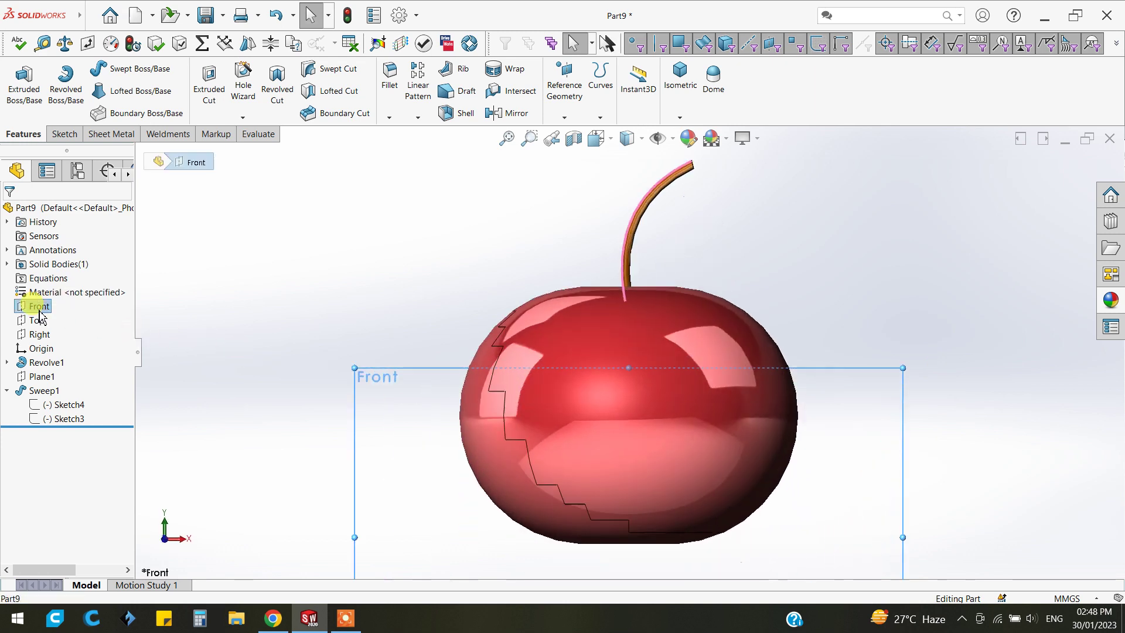
ctrl+middle_drag(702, 185, 688, 249)
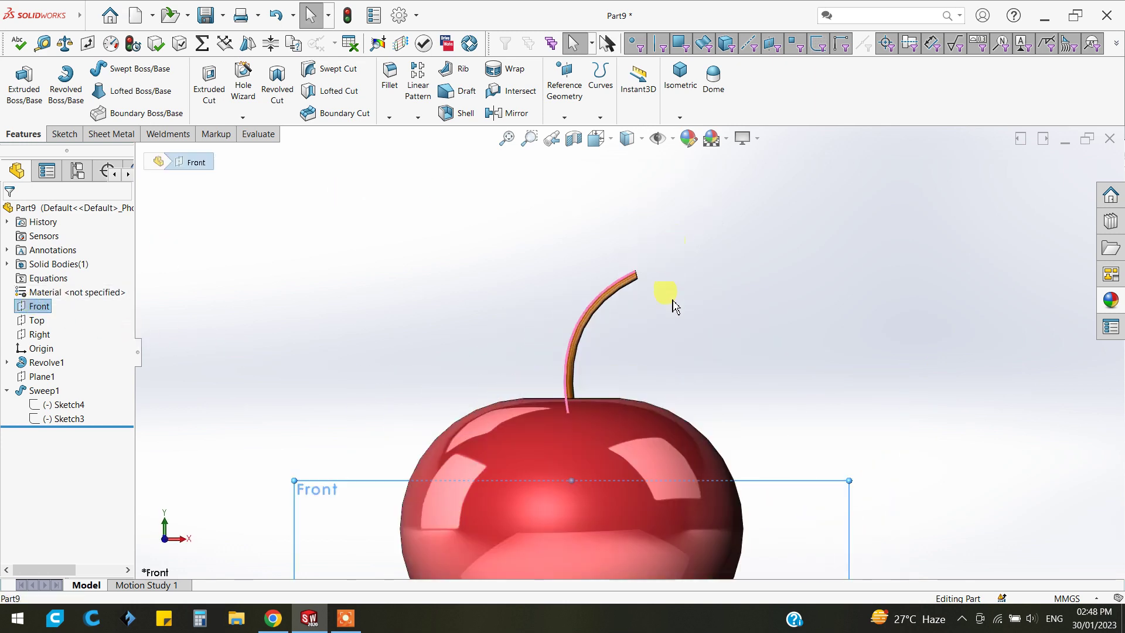
scroll(674, 306, down, 1)
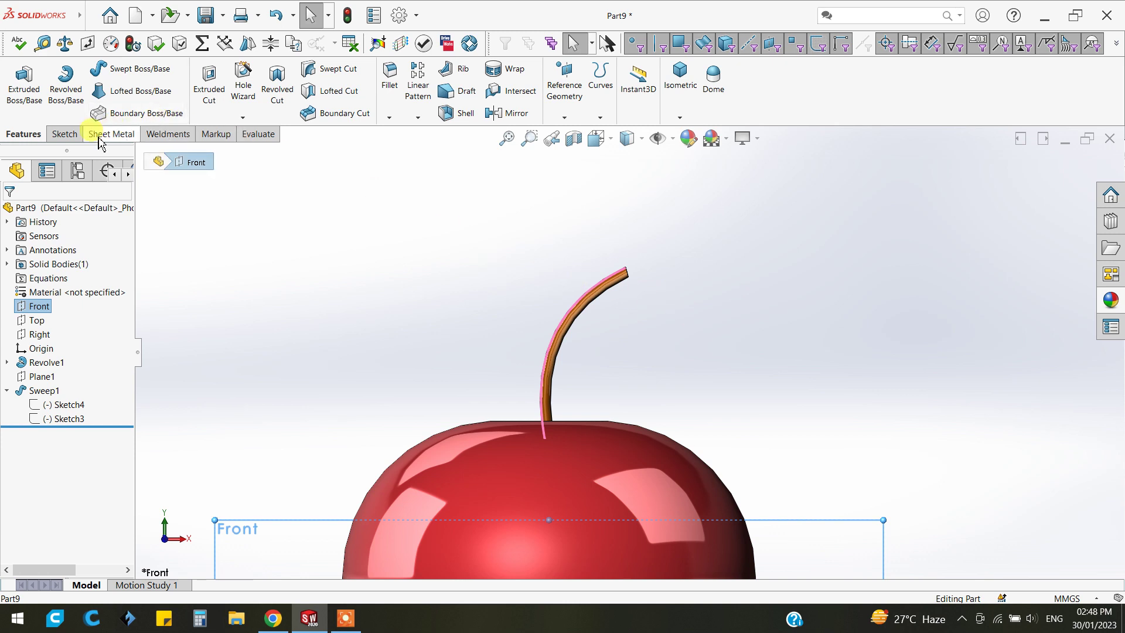
click(65, 133)
click(17, 80)
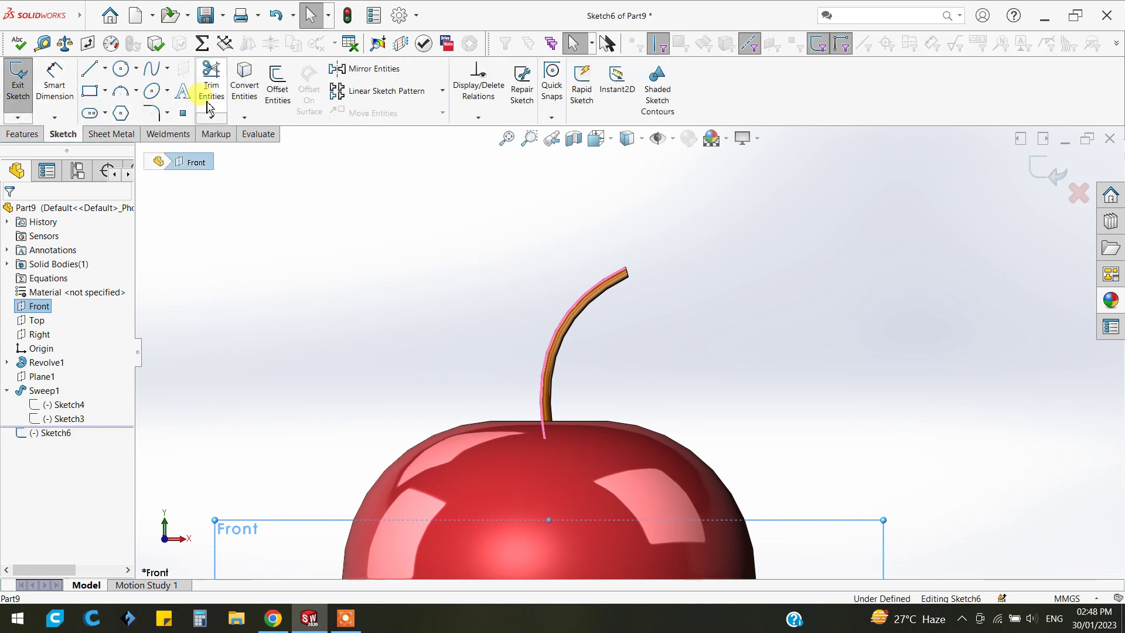
click(152, 68)
Draw the leaf's upper spline from the stem out to the left tip
click(567, 315)
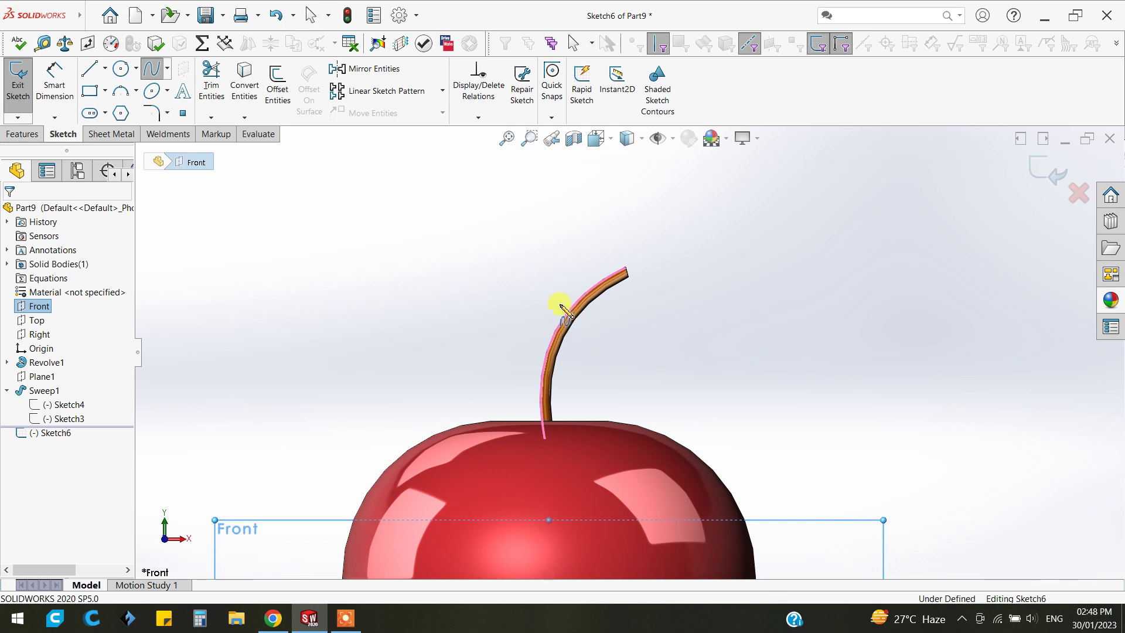
click(527, 248)
click(443, 245)
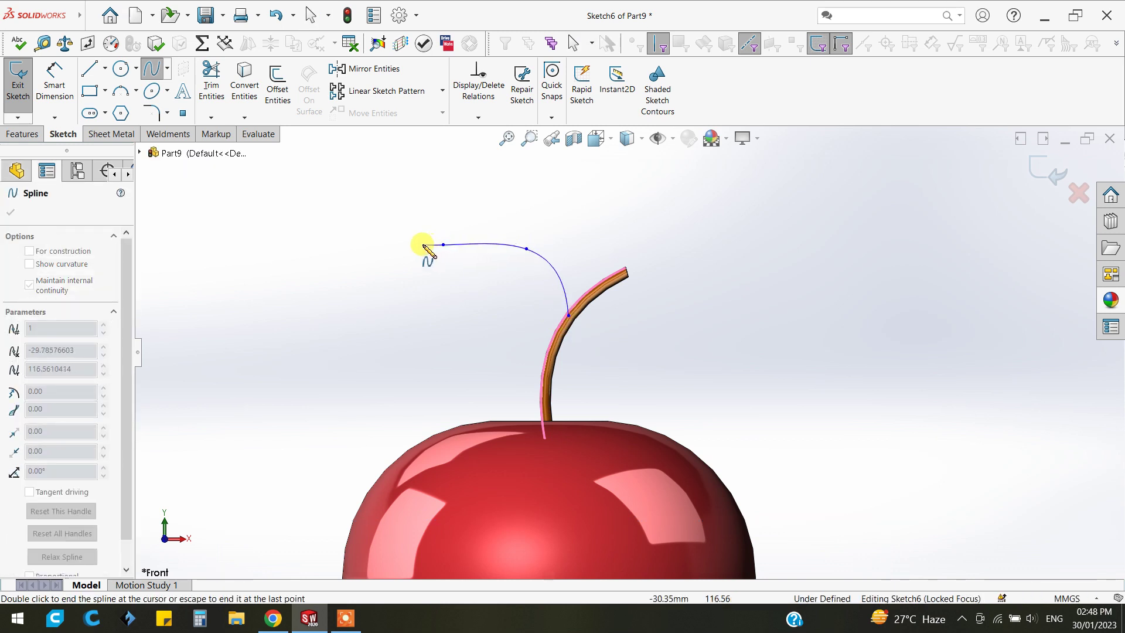
click(388, 223)
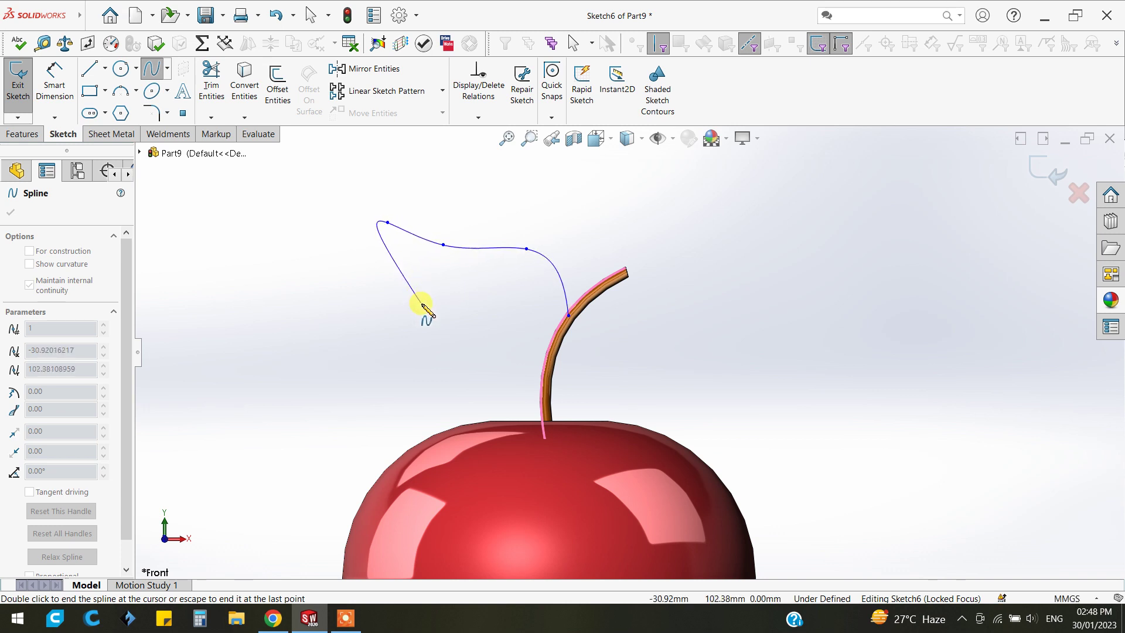
key(Escape)
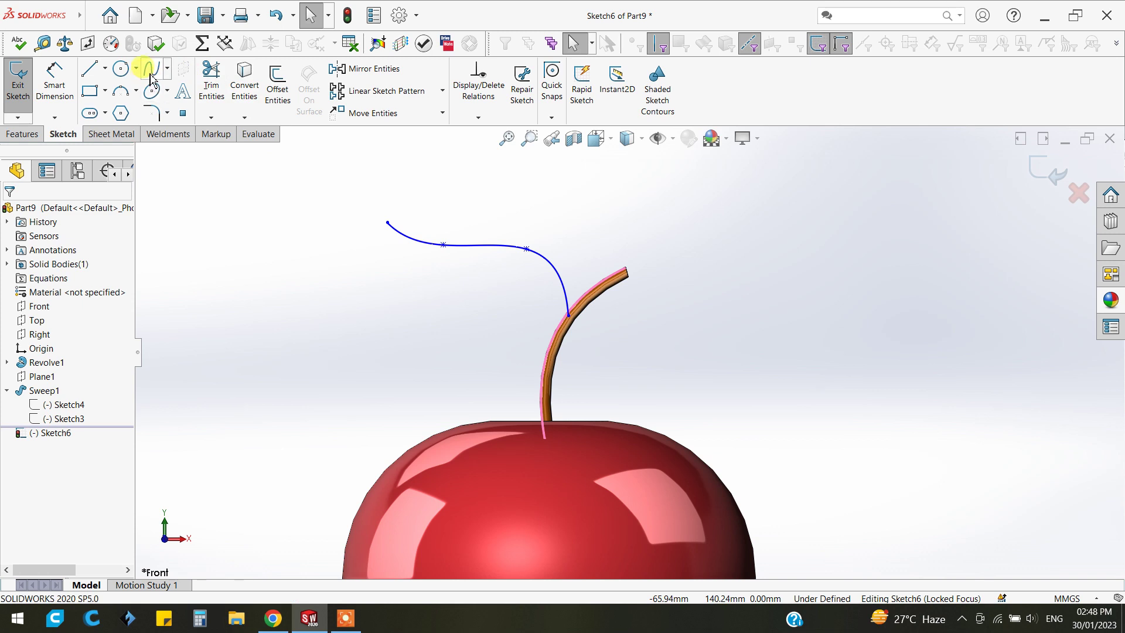
Draw the lower spline from the leaf tip back to the stem, closing the outline
click(388, 223)
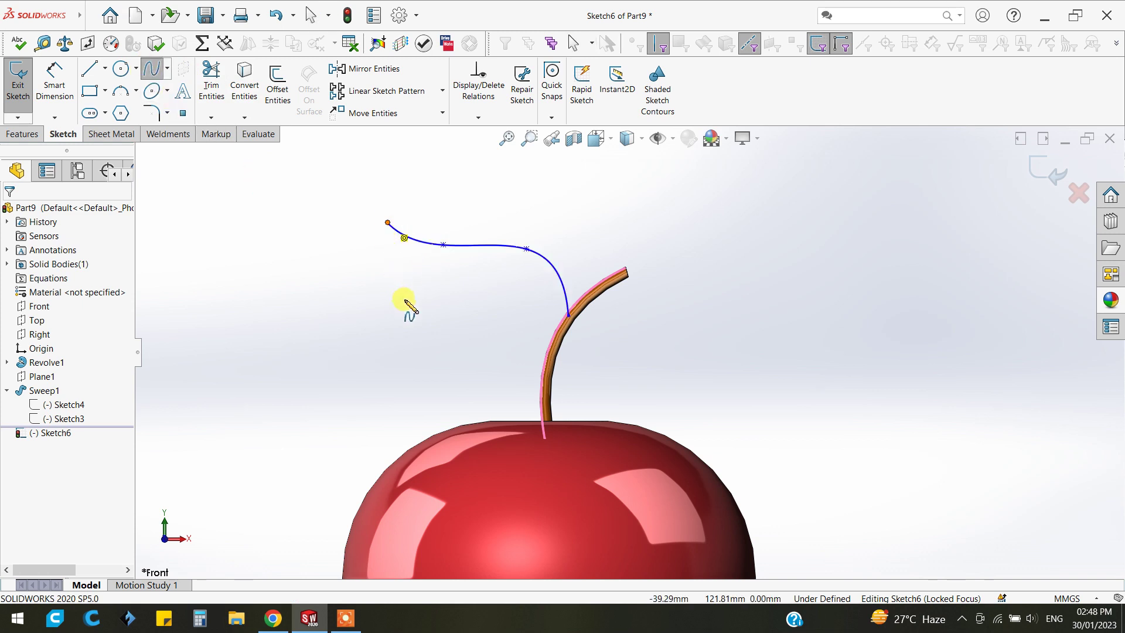
click(468, 336)
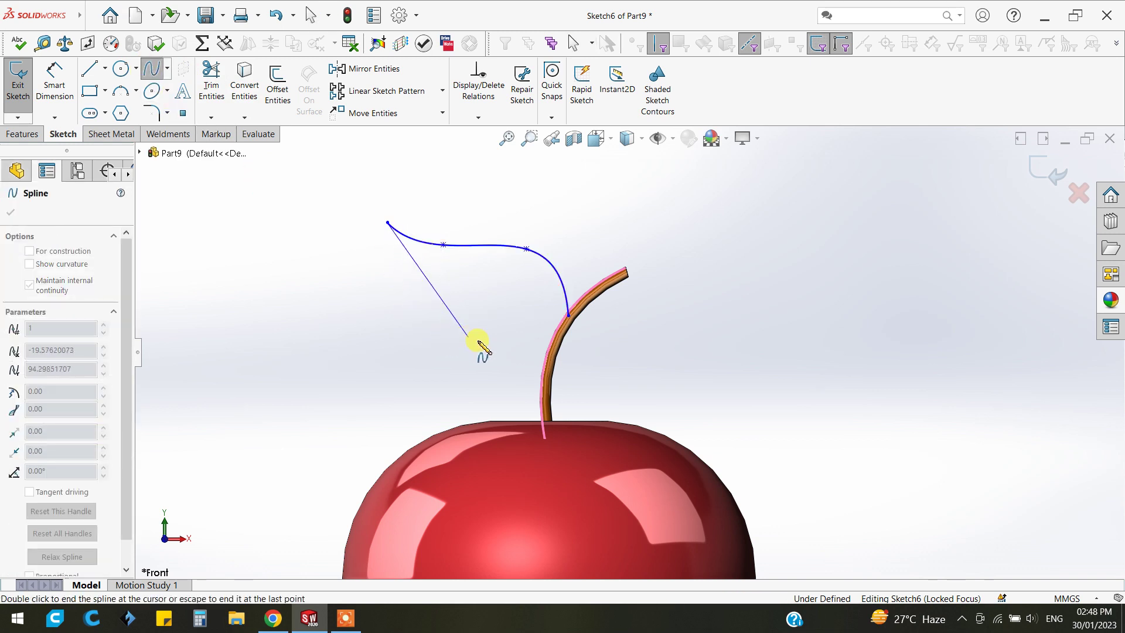
click(567, 317)
right_click(735, 273)
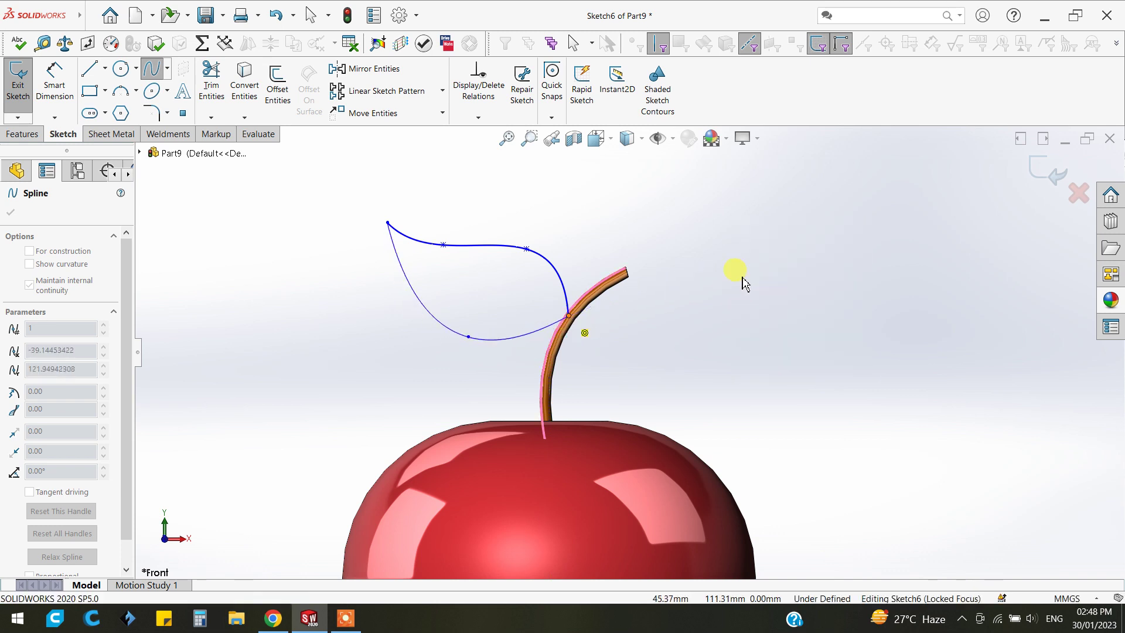
click(719, 313)
scroll(656, 370, up, 2)
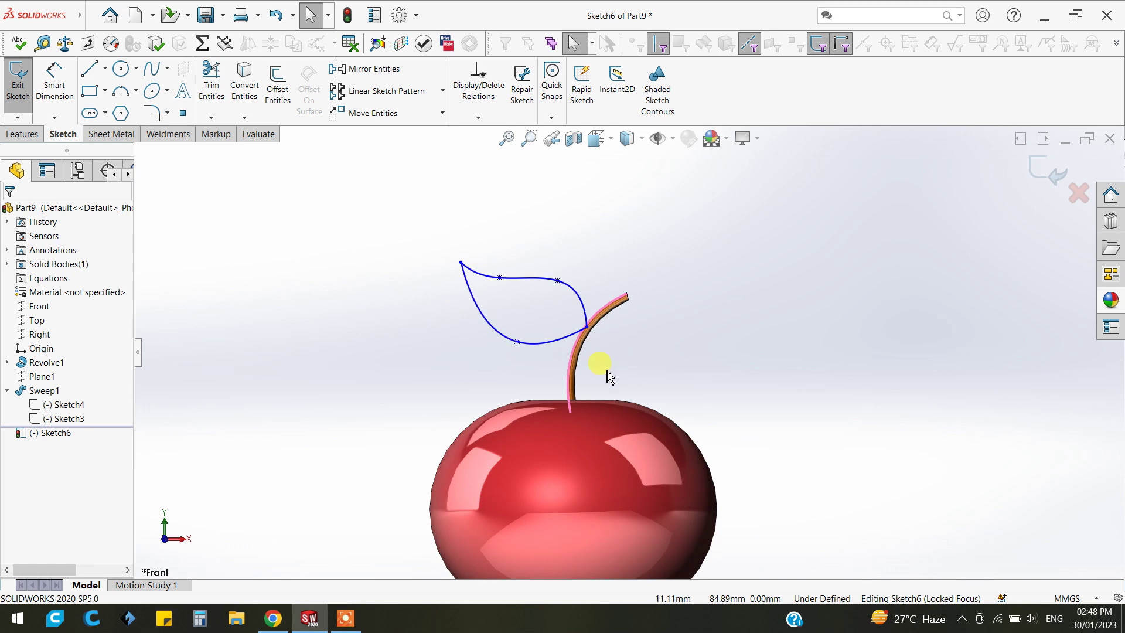
Extrude the leaf outline Mid Plane with a 2 mm depth
click(21, 133)
click(24, 88)
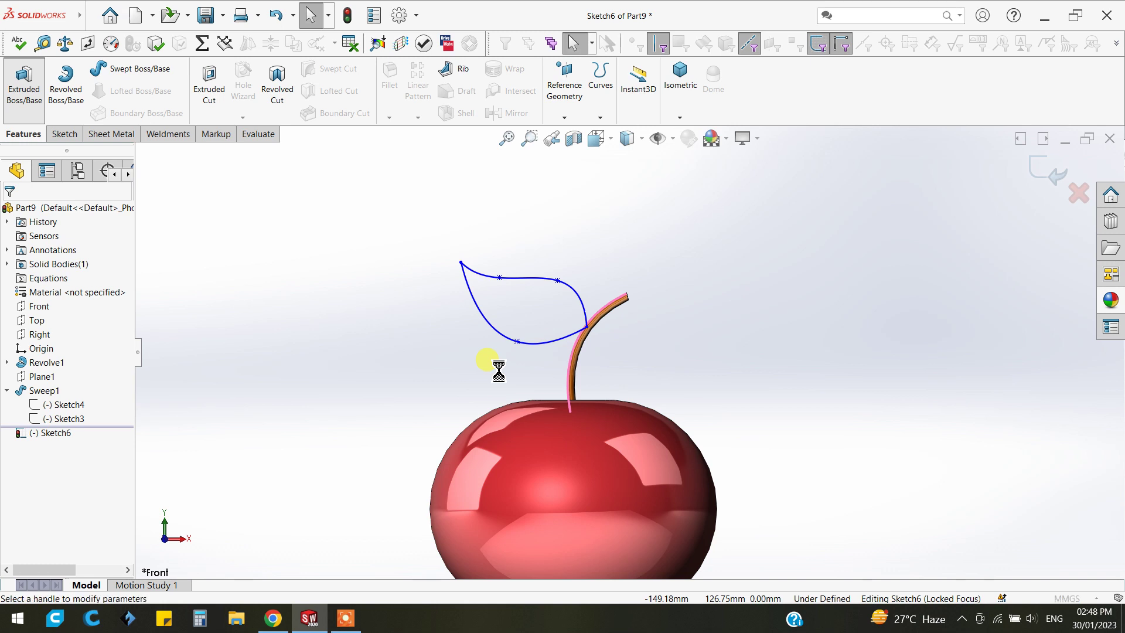
click(75, 293)
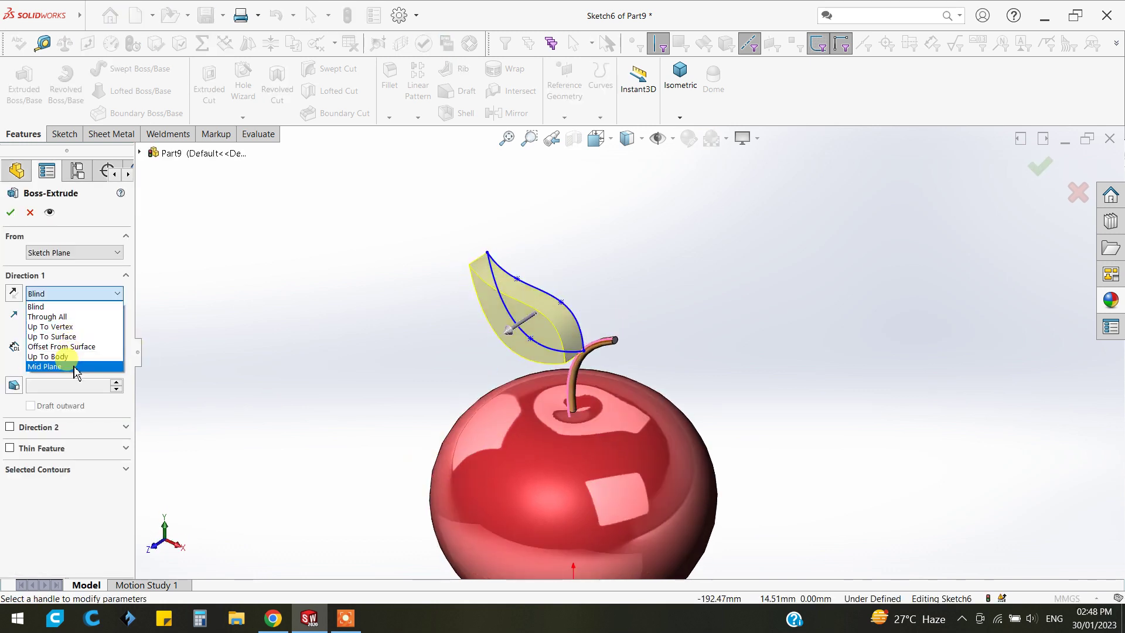
click(75, 366)
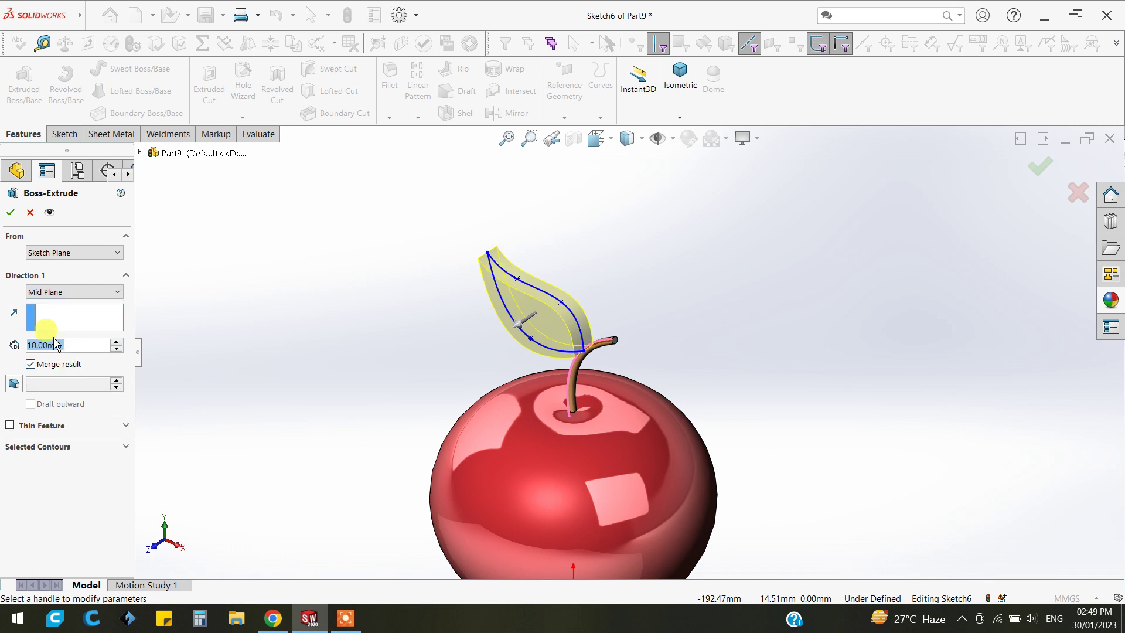
text(2)
key(Return)
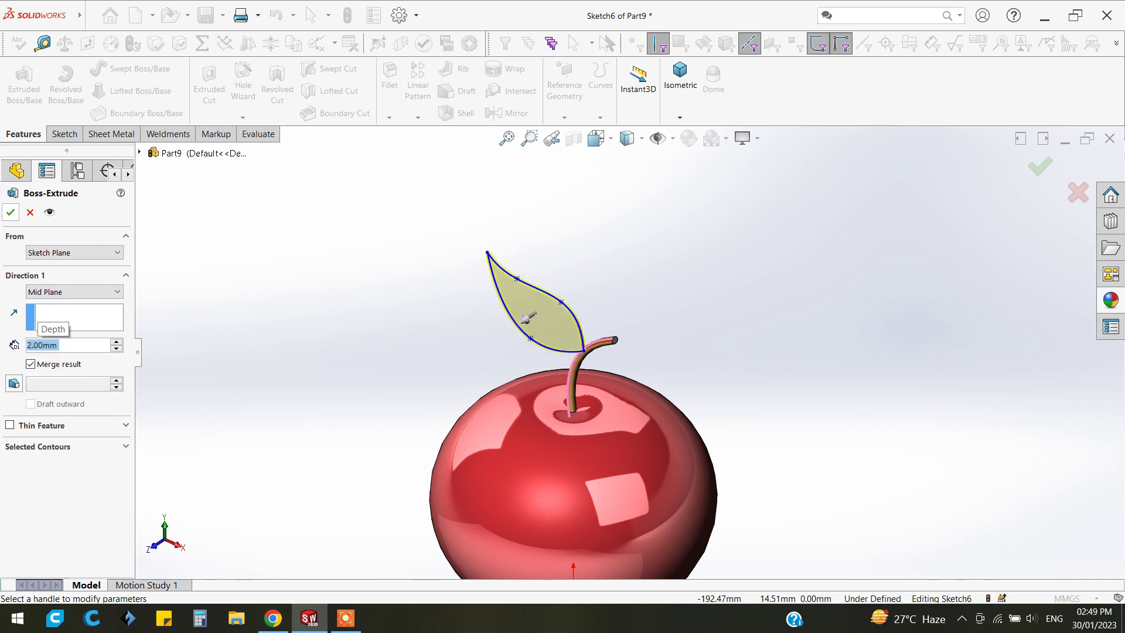
key(Return)
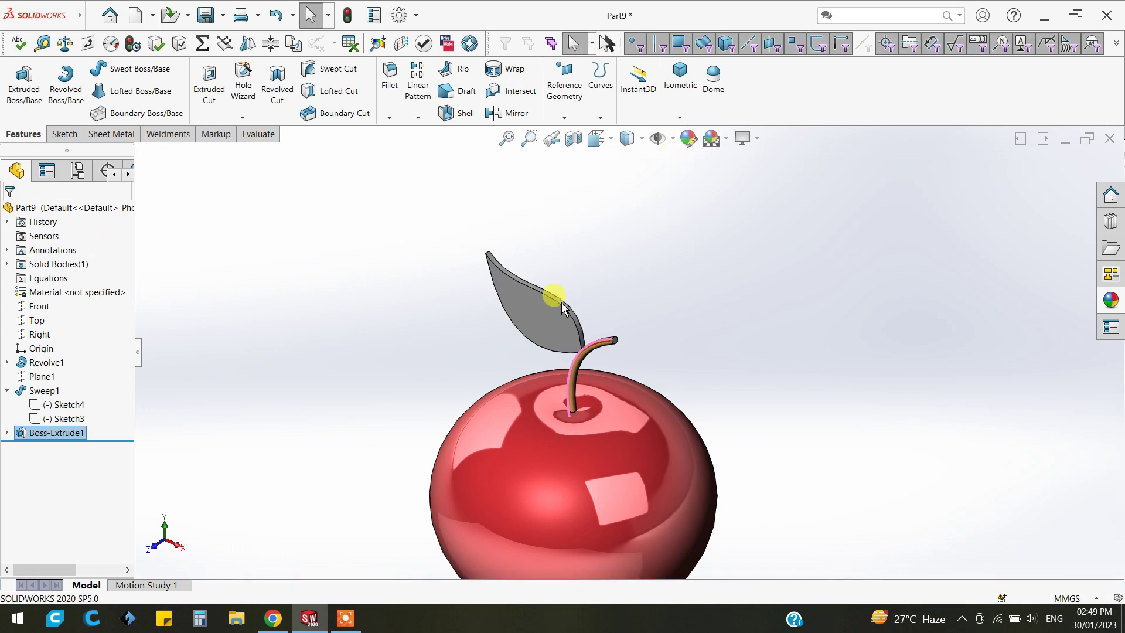
Start Edit Appearance on the leaf and switch to the face selection filter
click(689, 139)
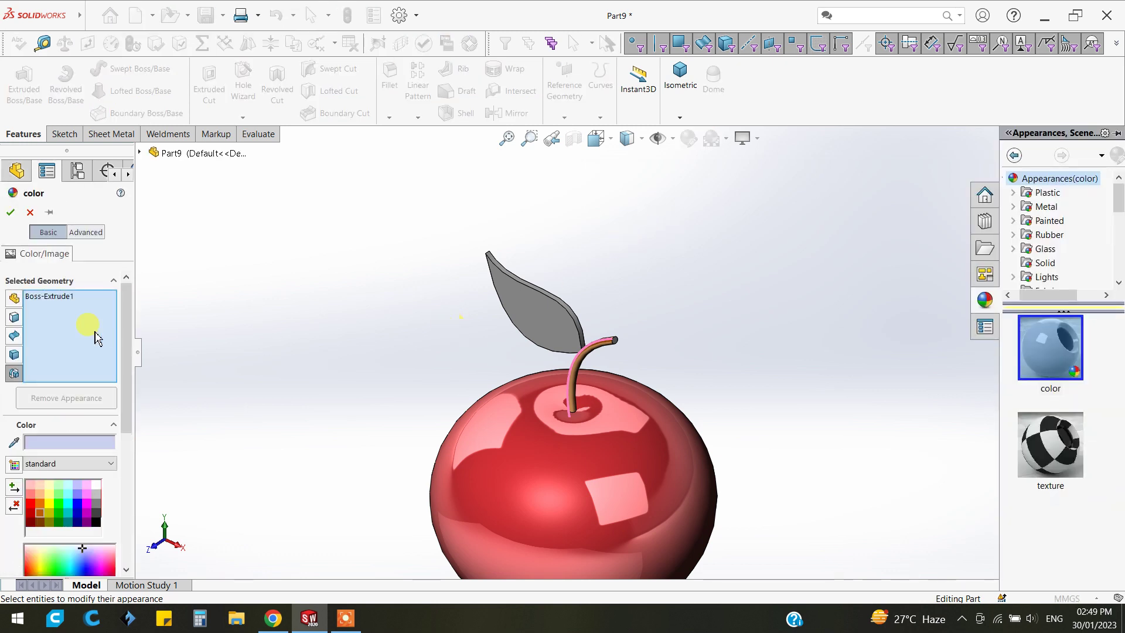
click(554, 319)
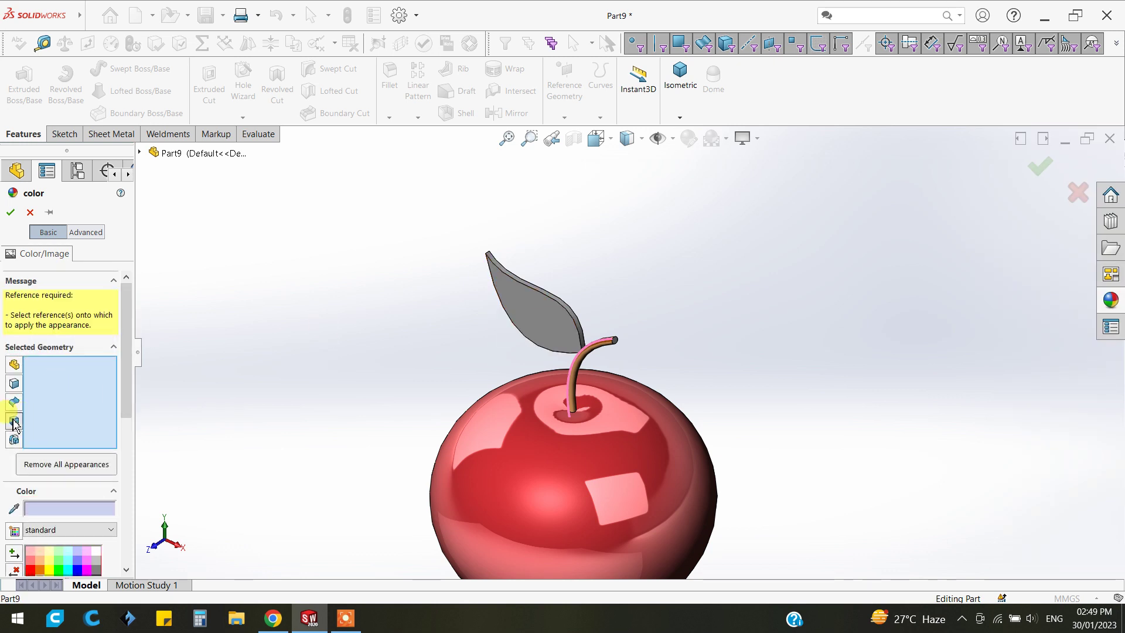
click(554, 317)
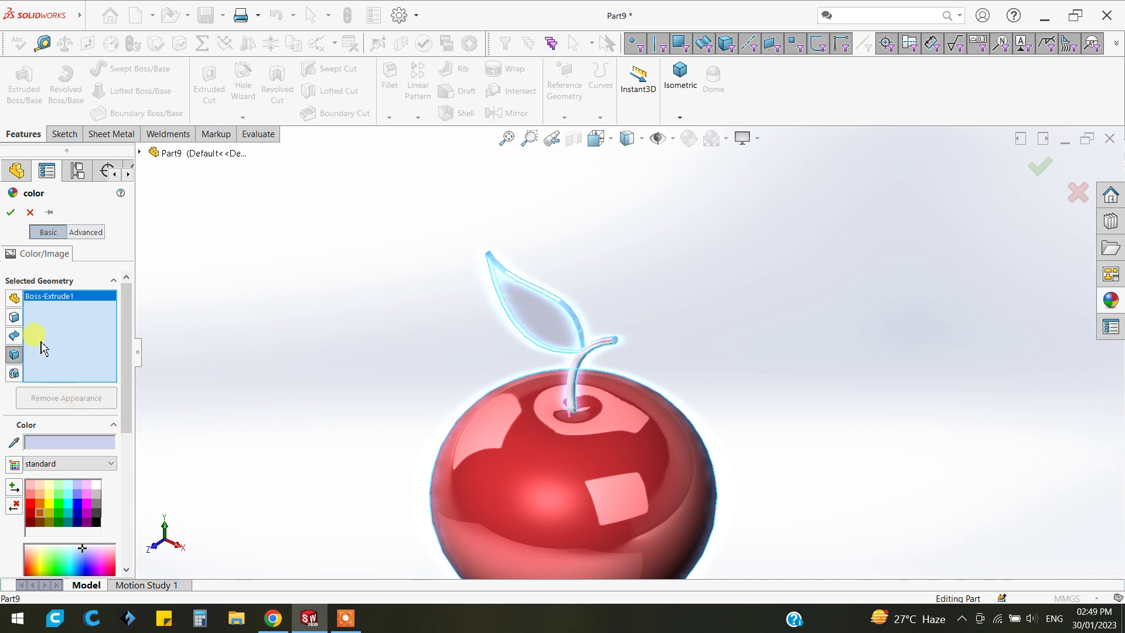
click(14, 323)
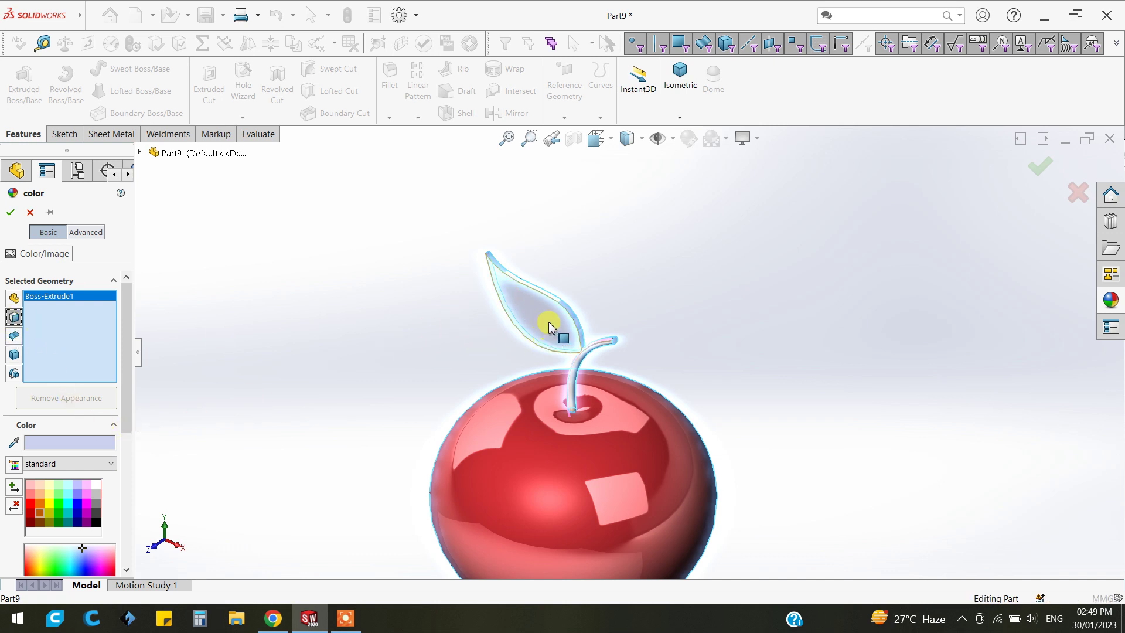
click(548, 321)
right_click(109, 306)
click(140, 309)
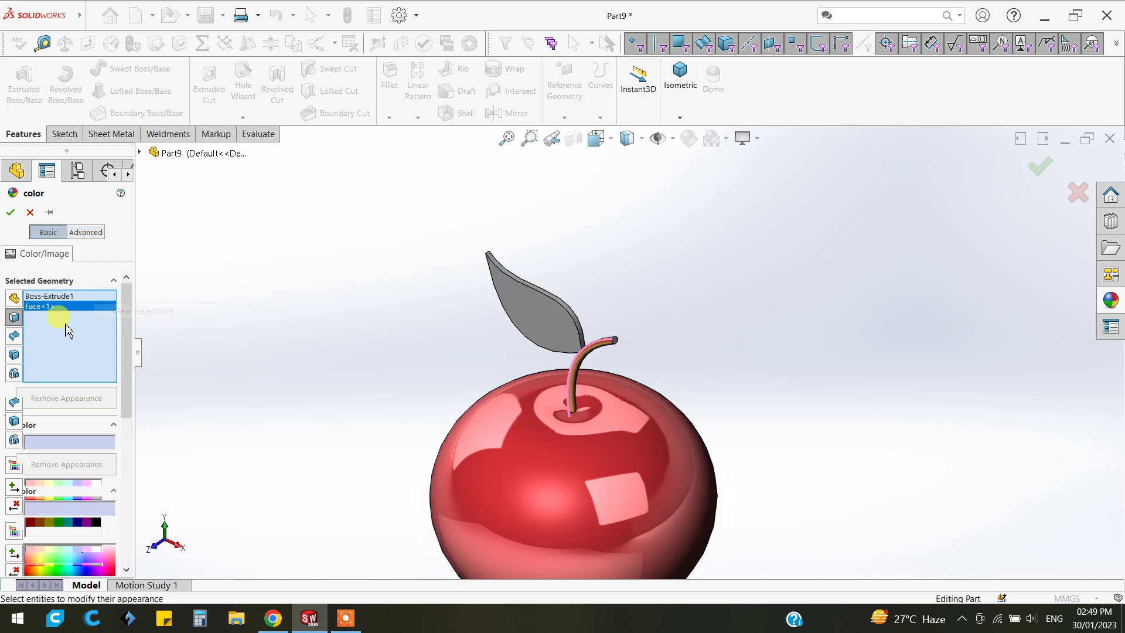
Select four leaf faces, orbiting as needed, and colour them dark green
click(530, 294)
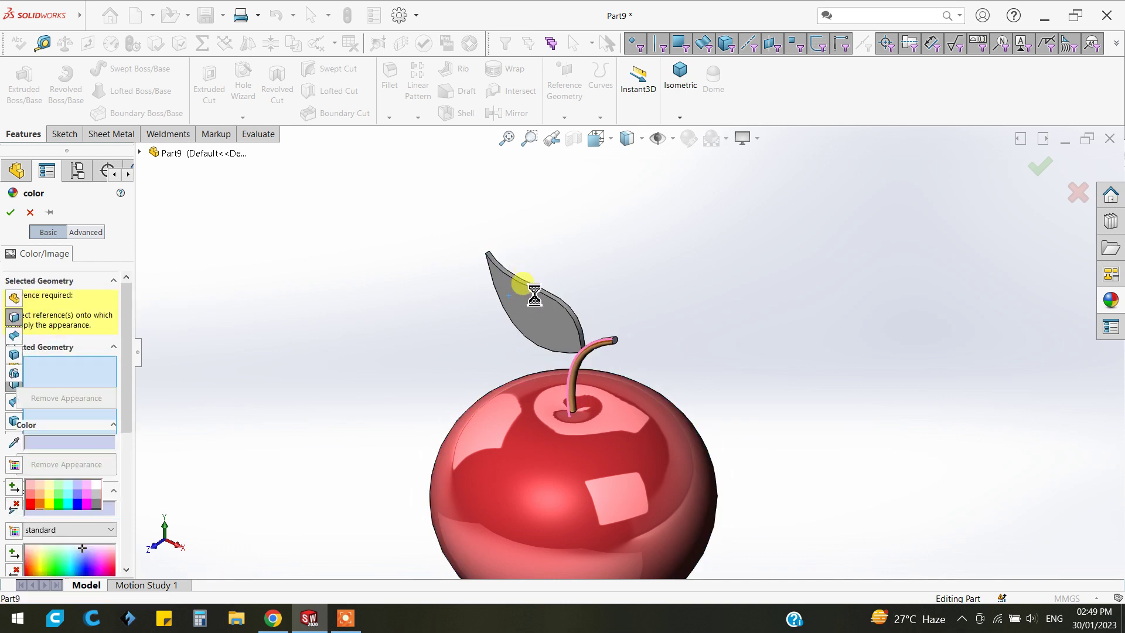
click(558, 304)
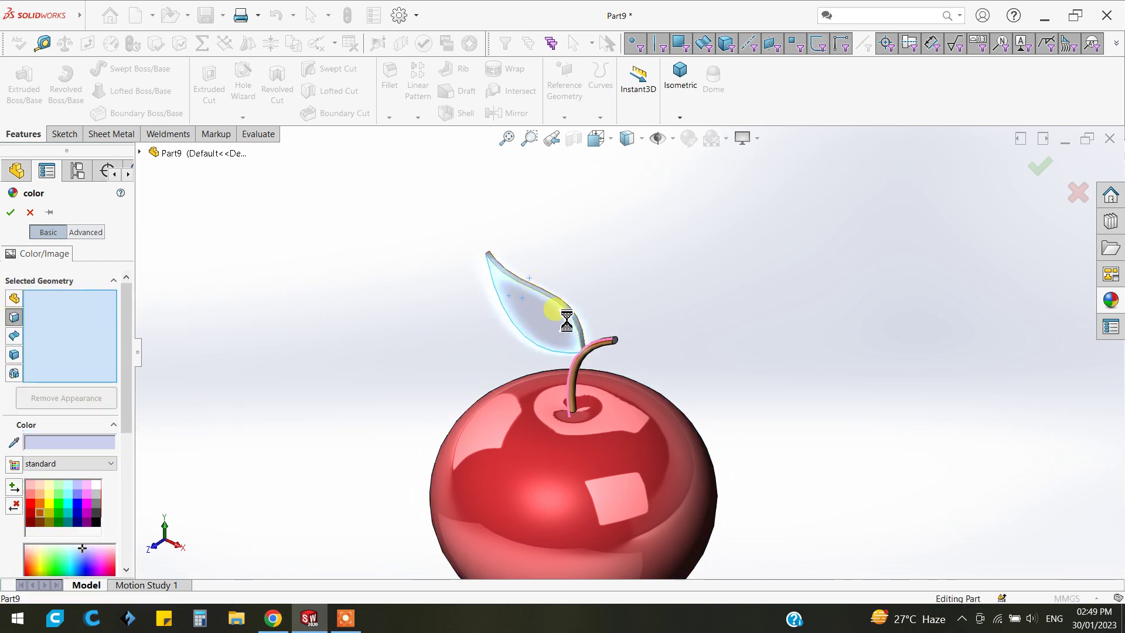
middle_drag(561, 357, 479, 361)
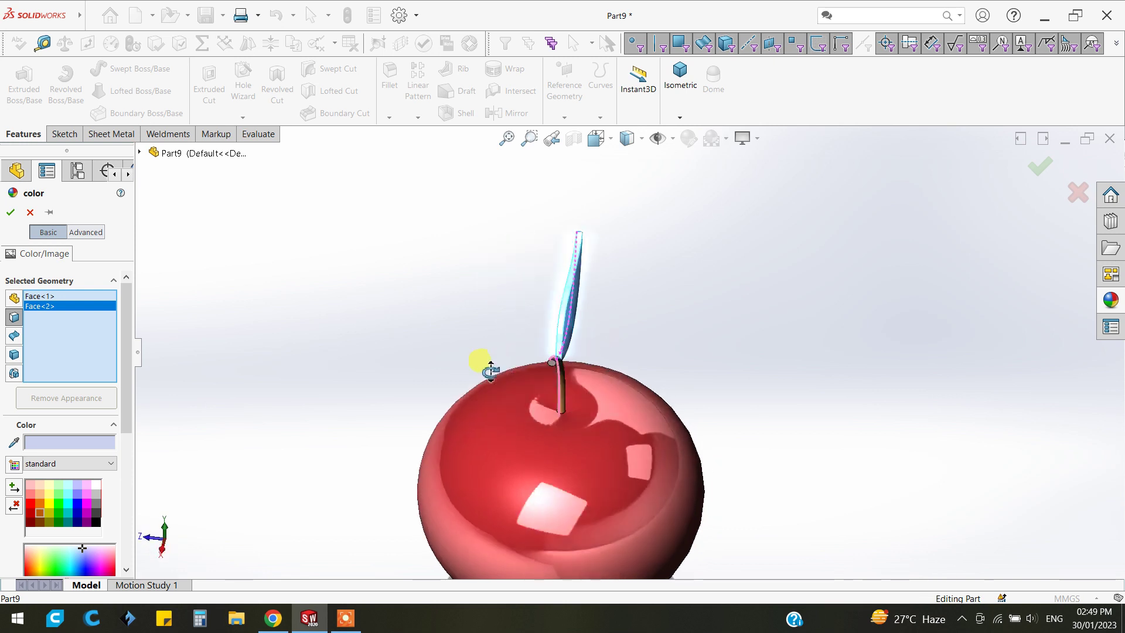
click(579, 310)
mouse_move(586, 327)
middle_down()
mouse_move(495, 234)
mouse_move(496, 131)
middle_up()
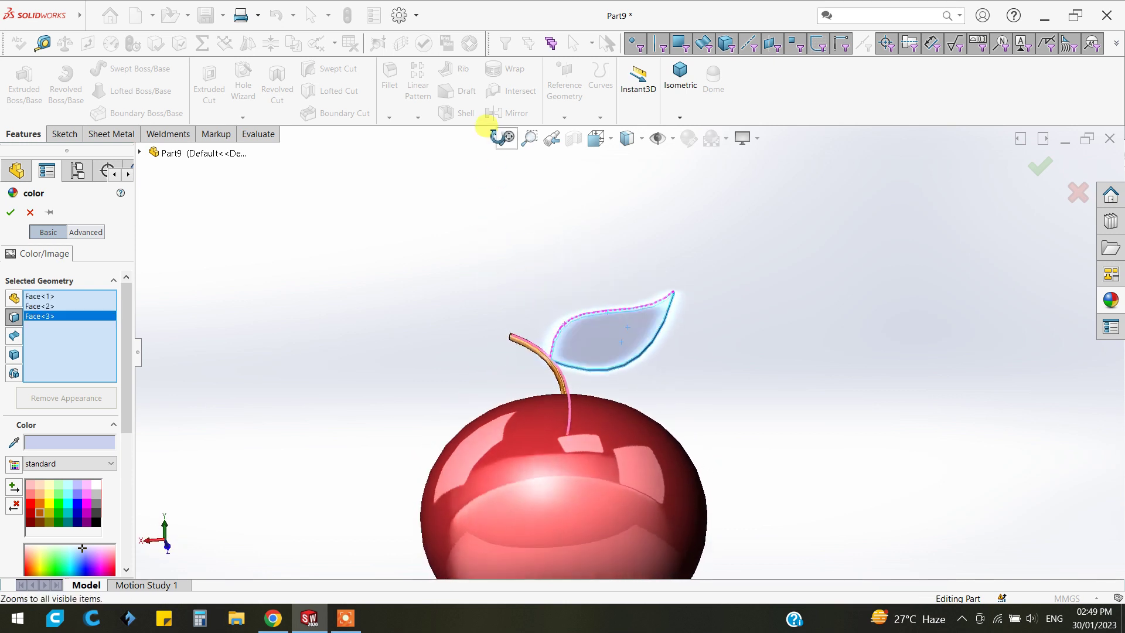
scroll(589, 372, down, 3)
scroll(589, 372, down, 5)
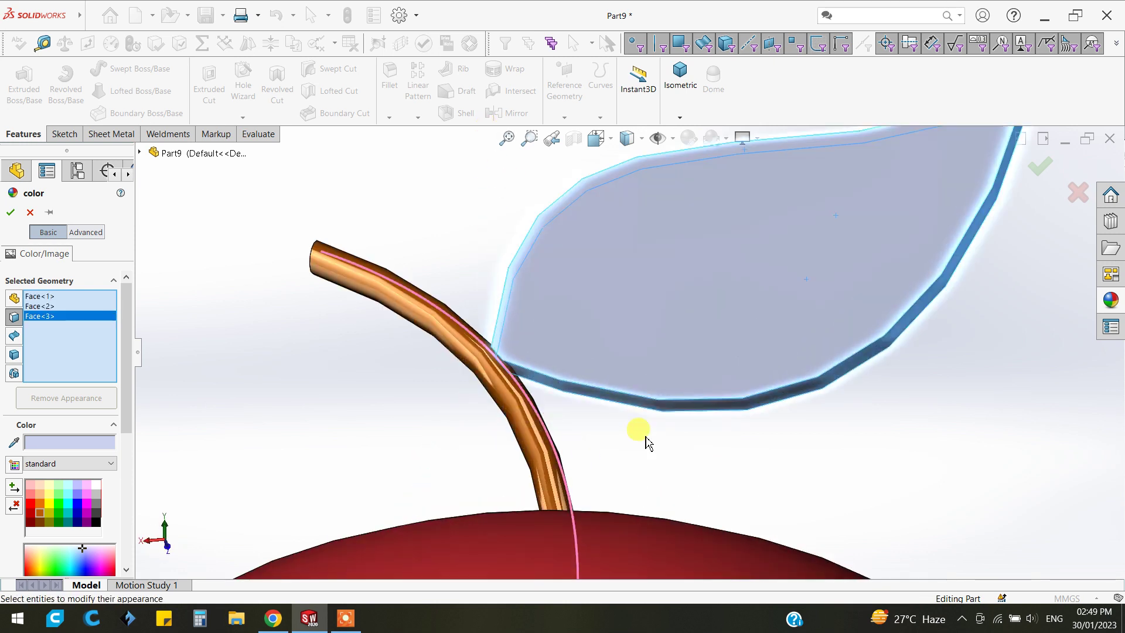
click(602, 405)
scroll(598, 427, up, 5)
mouse_move(597, 426)
middle_down()
mouse_move(648, 432)
mouse_move(764, 494)
middle_up()
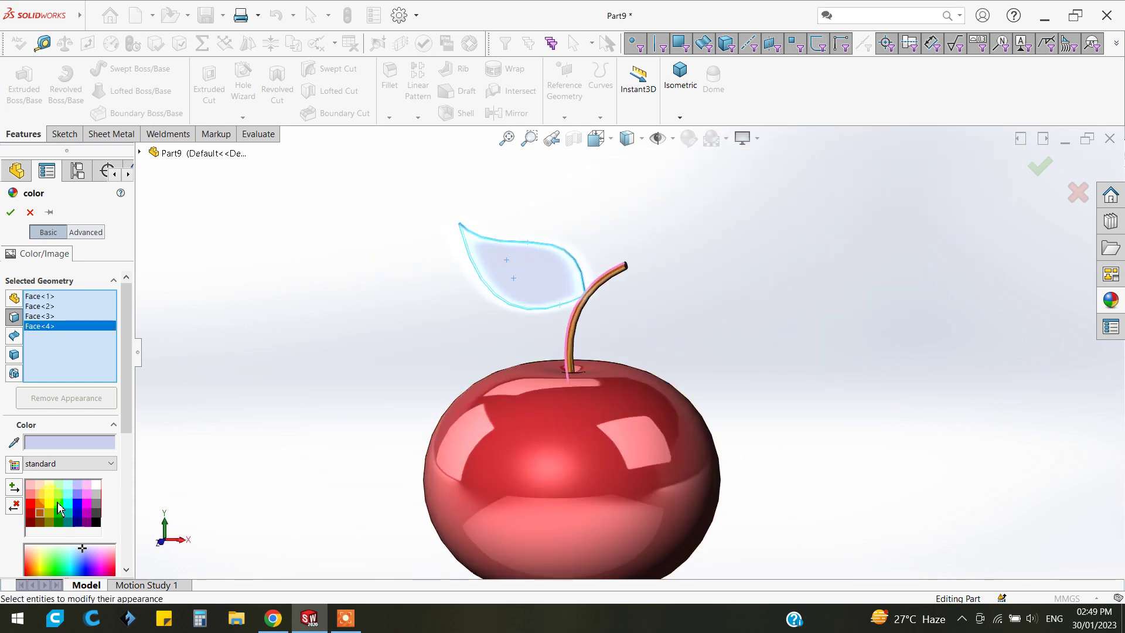
click(57, 501)
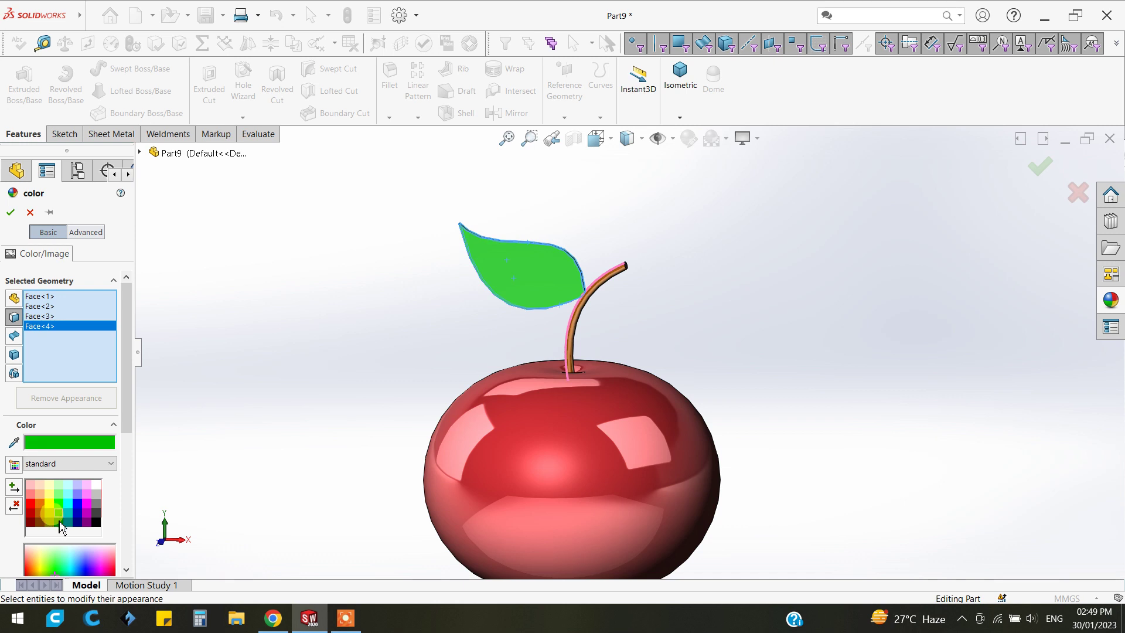
click(60, 521)
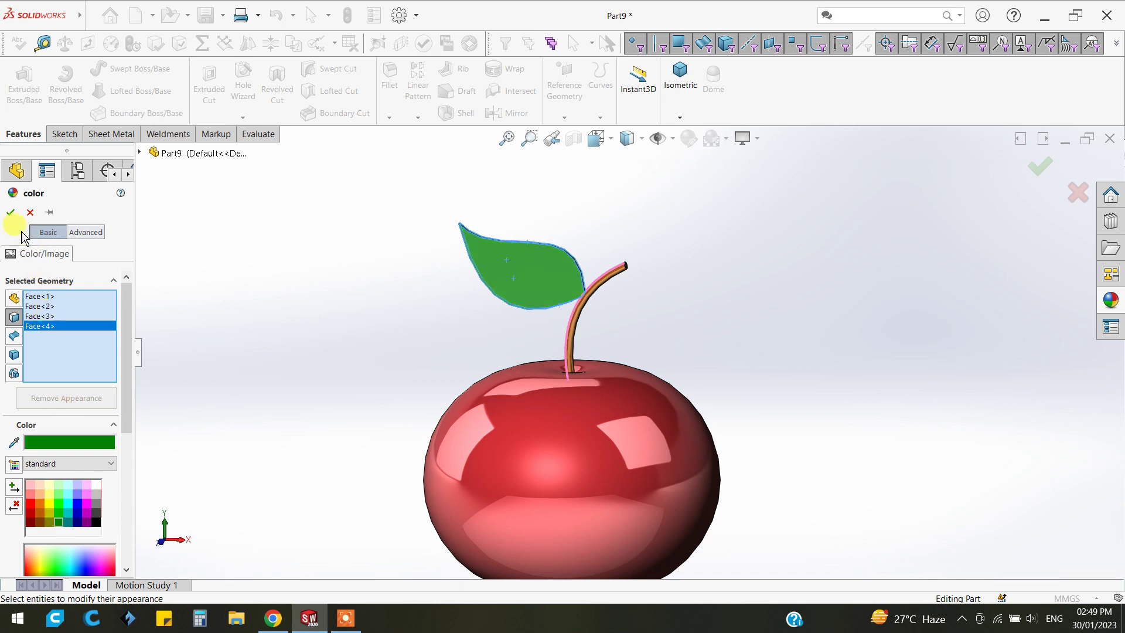
Accept the dark green leaf colour and enable Shadows In Shaded Mode
click(10, 213)
scroll(586, 411, up, 5)
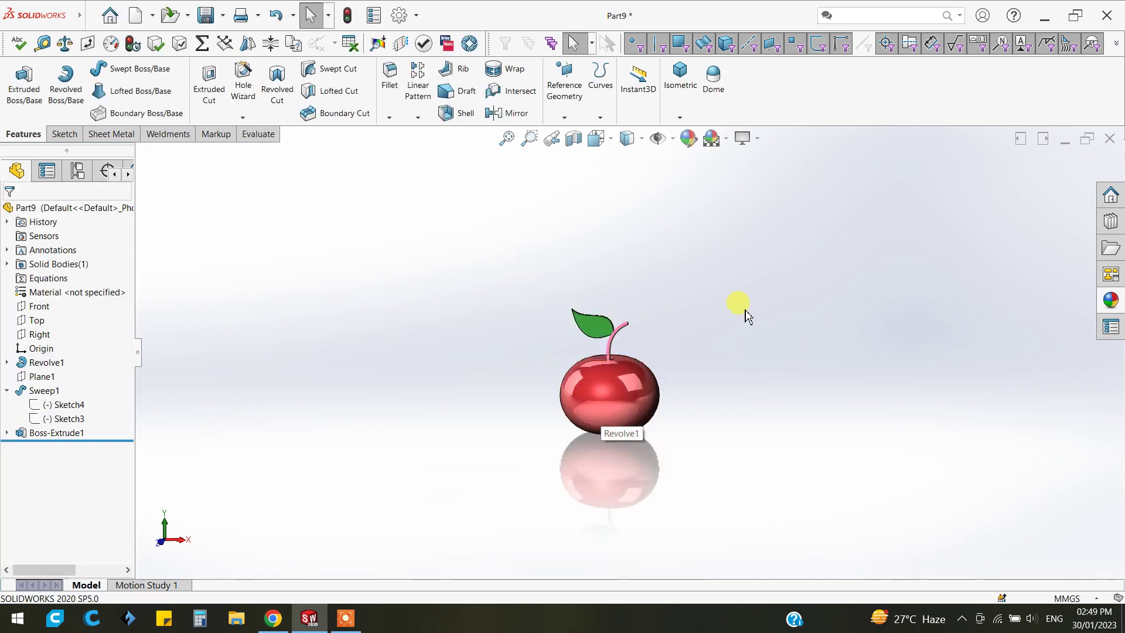
scroll(607, 396, down, 5)
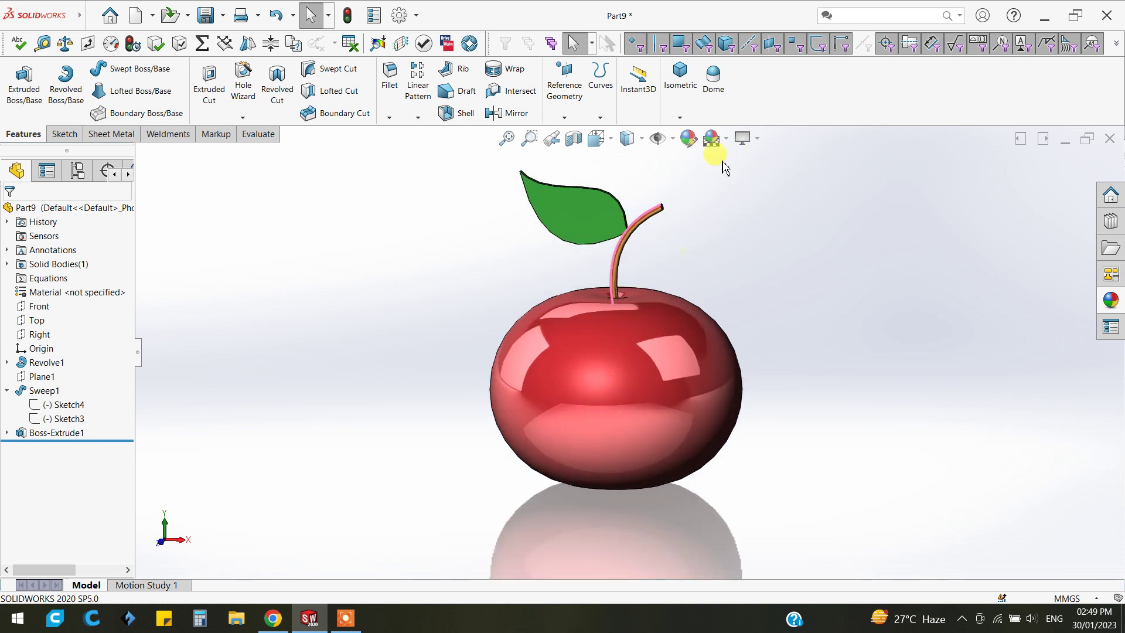
click(757, 141)
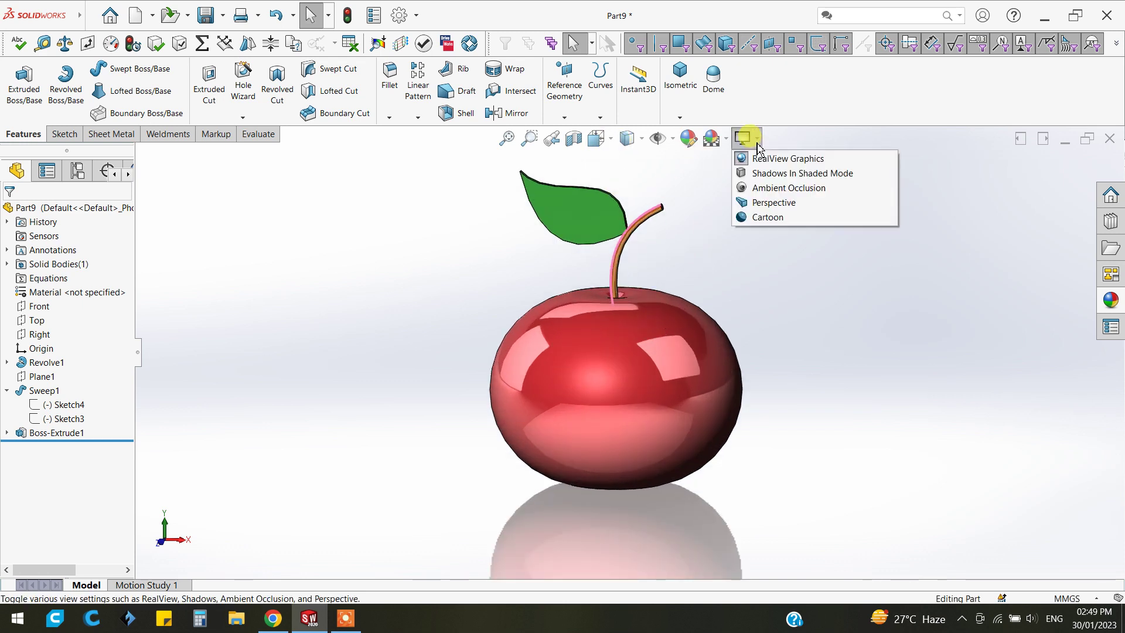
click(756, 174)
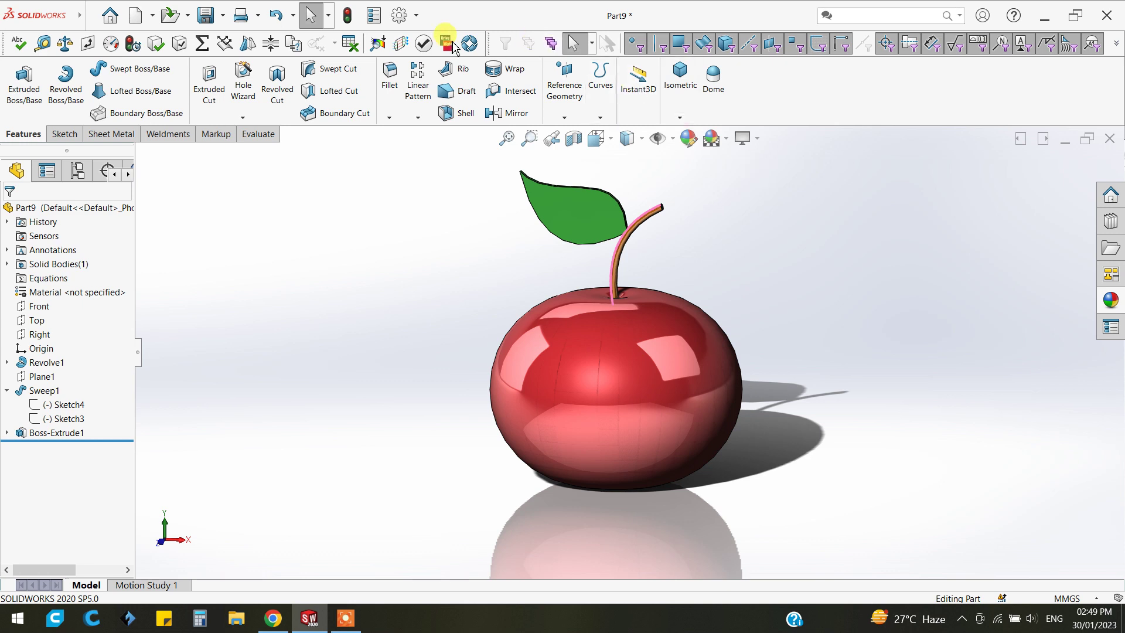
click(418, 16)
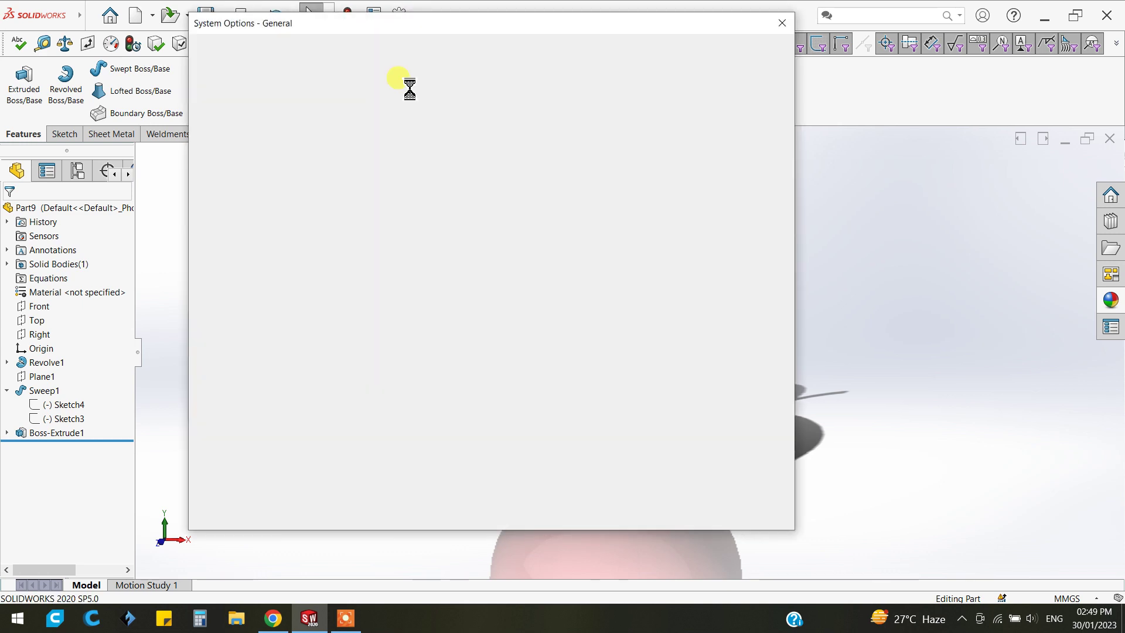